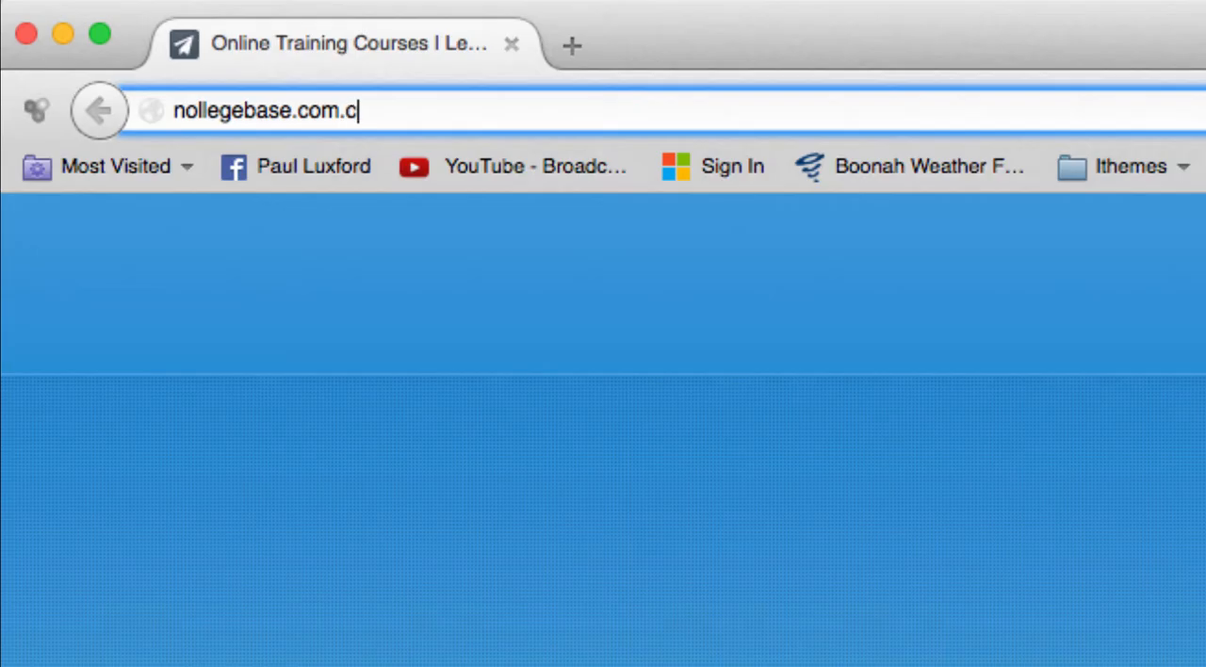
# Go to the website's cPanel login page at nollegebase.com/cpanel
pyautogui.press('BackSpace')
pyautogui.press('BackSpace')
pyautogui.write('/cpanel')
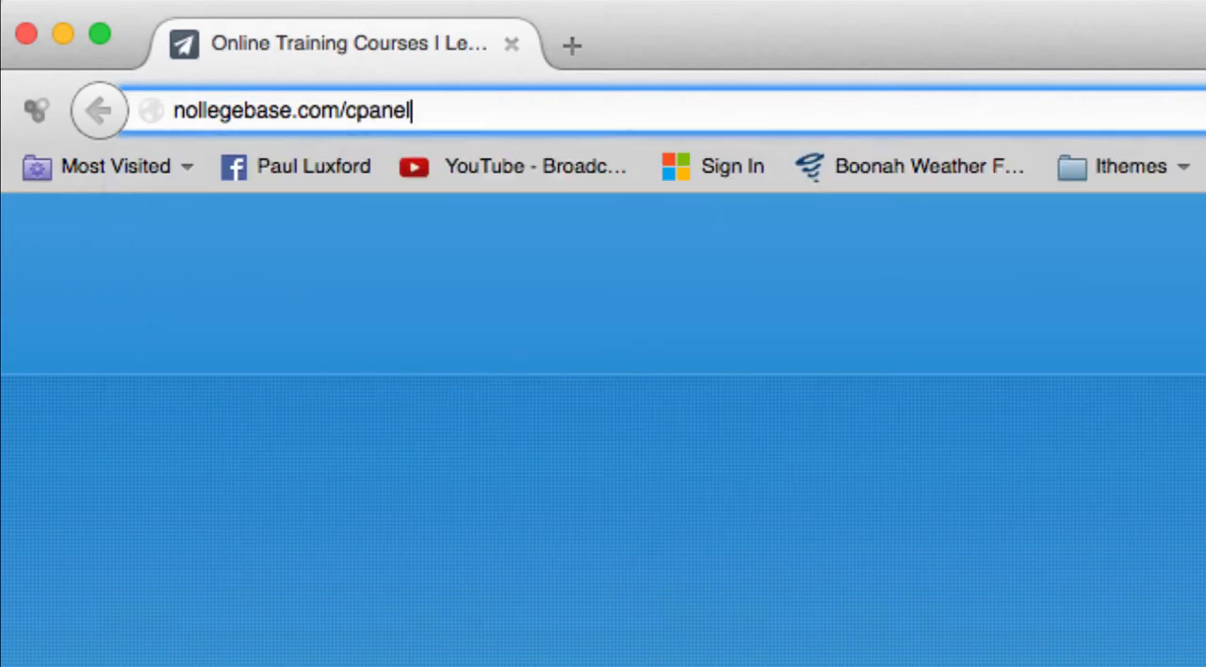
pyautogui.press('Return')
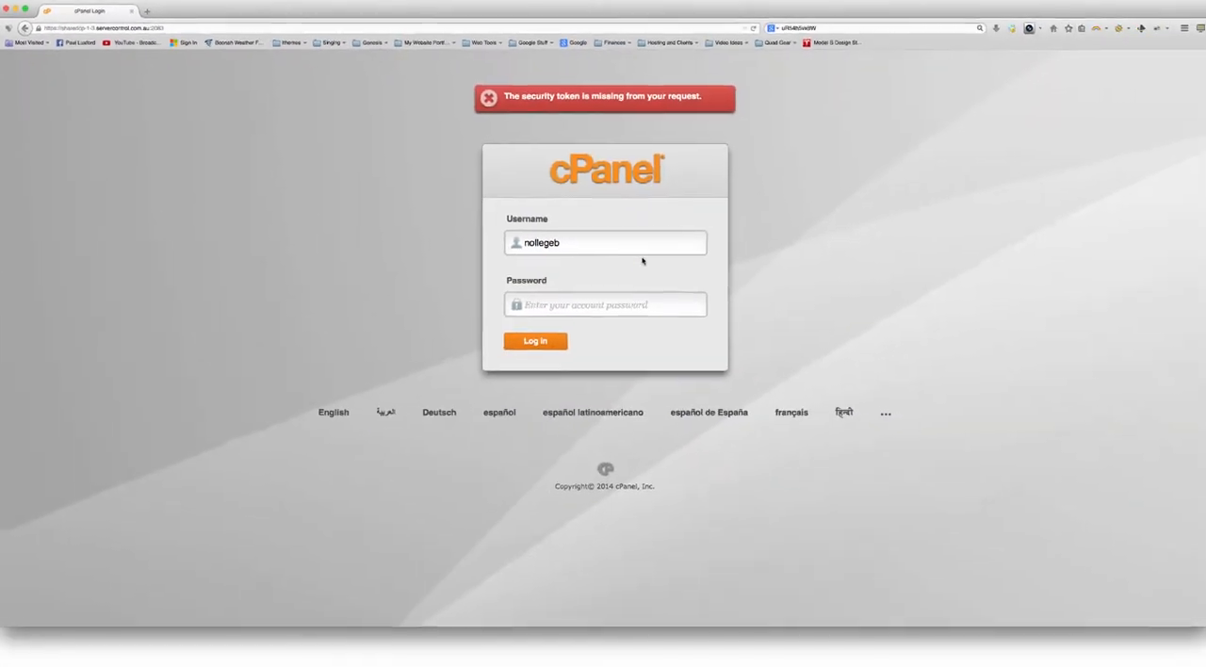
# Log in to cPanel with the account password and dismiss the browser's offer to remember it
pyautogui.doubleClick(566, 240)
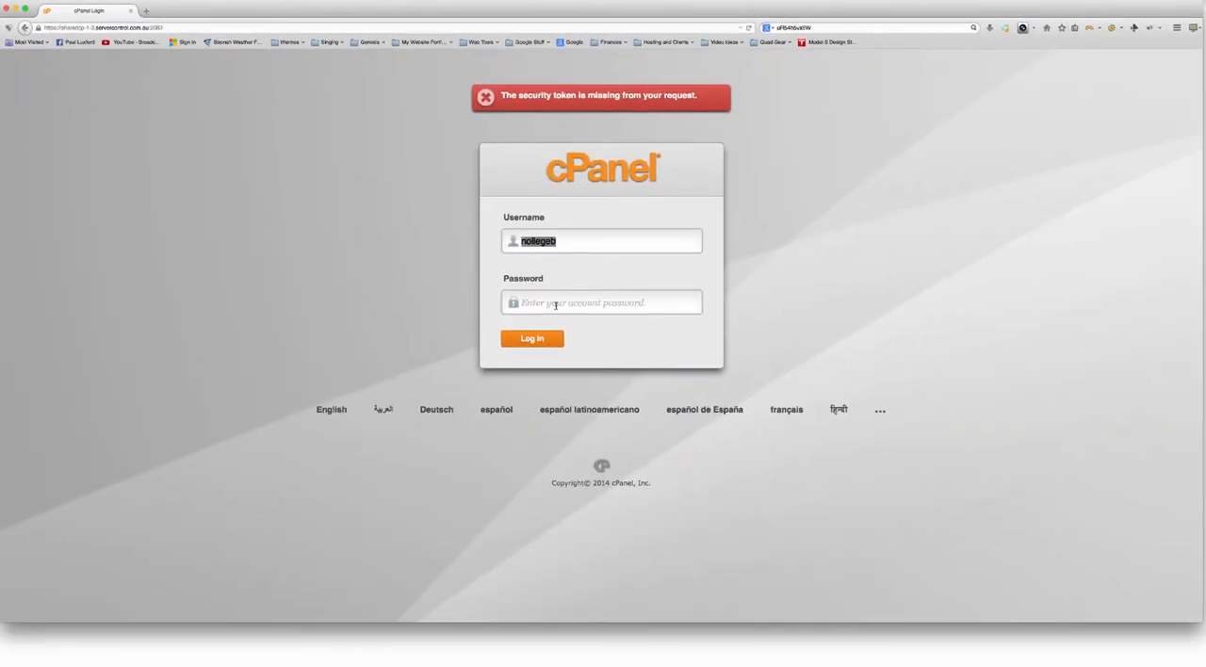
pyautogui.click(555, 303)
pyautogui.write('**********')
pyautogui.click(531, 339)
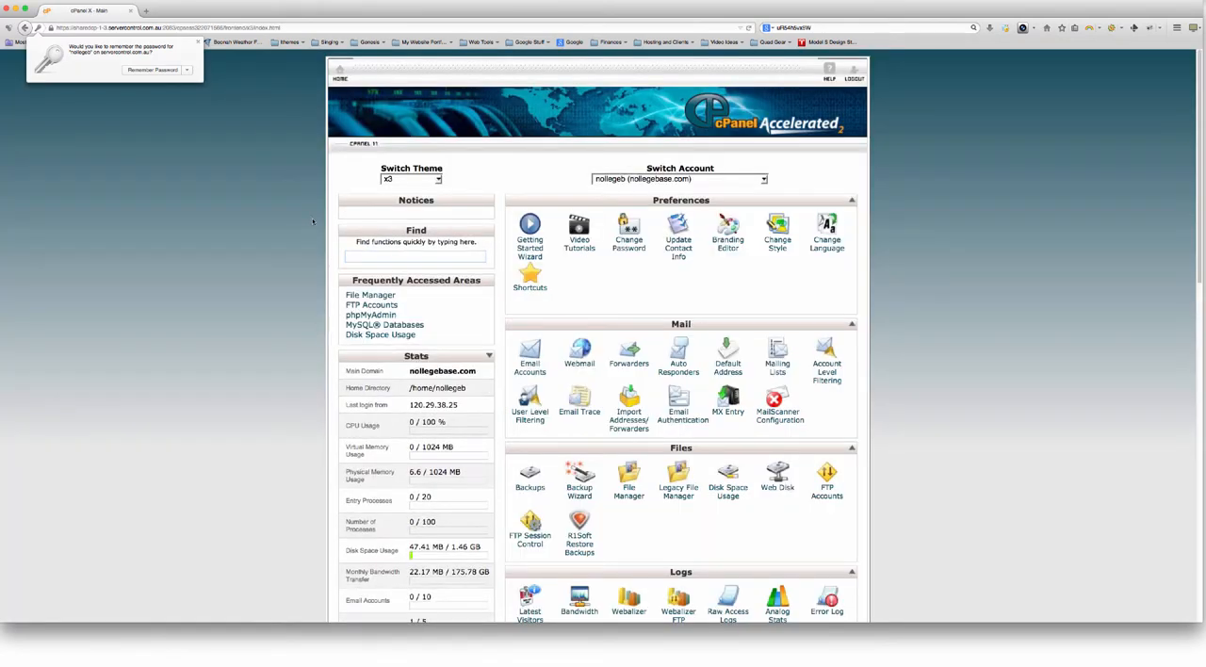
pyautogui.click(198, 42)
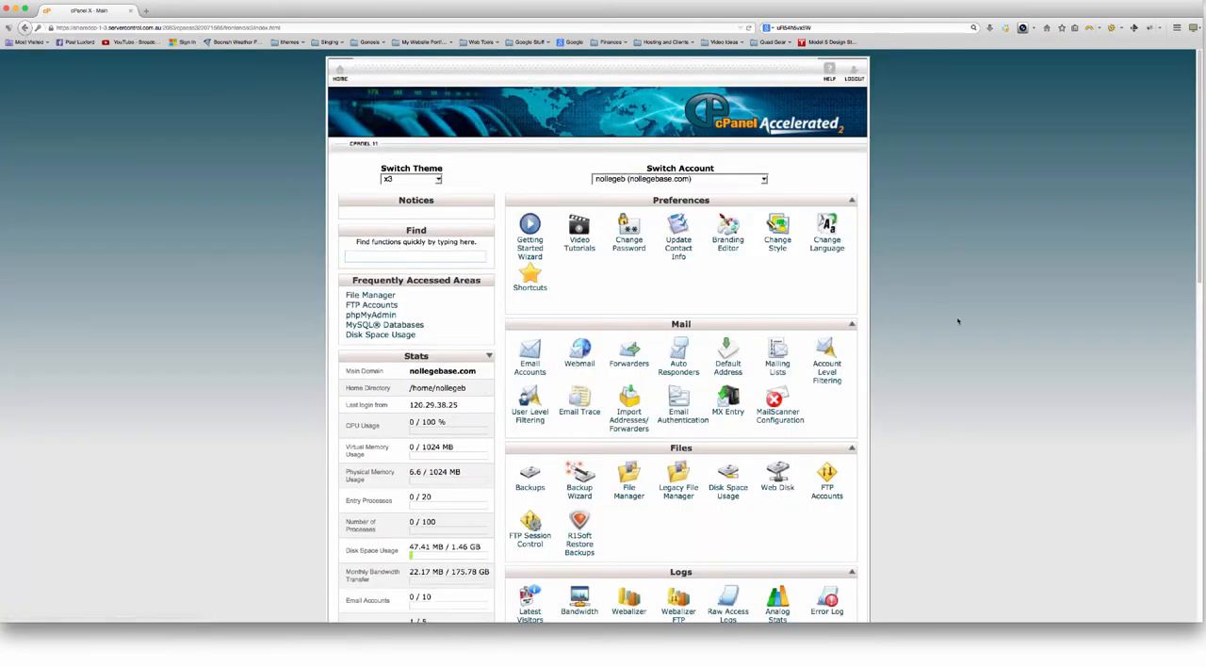
# Look over the cPanel home page to locate File Manager under Files and phpMyAdmin under Databases
pyautogui.scroll(-5, 911, 316)
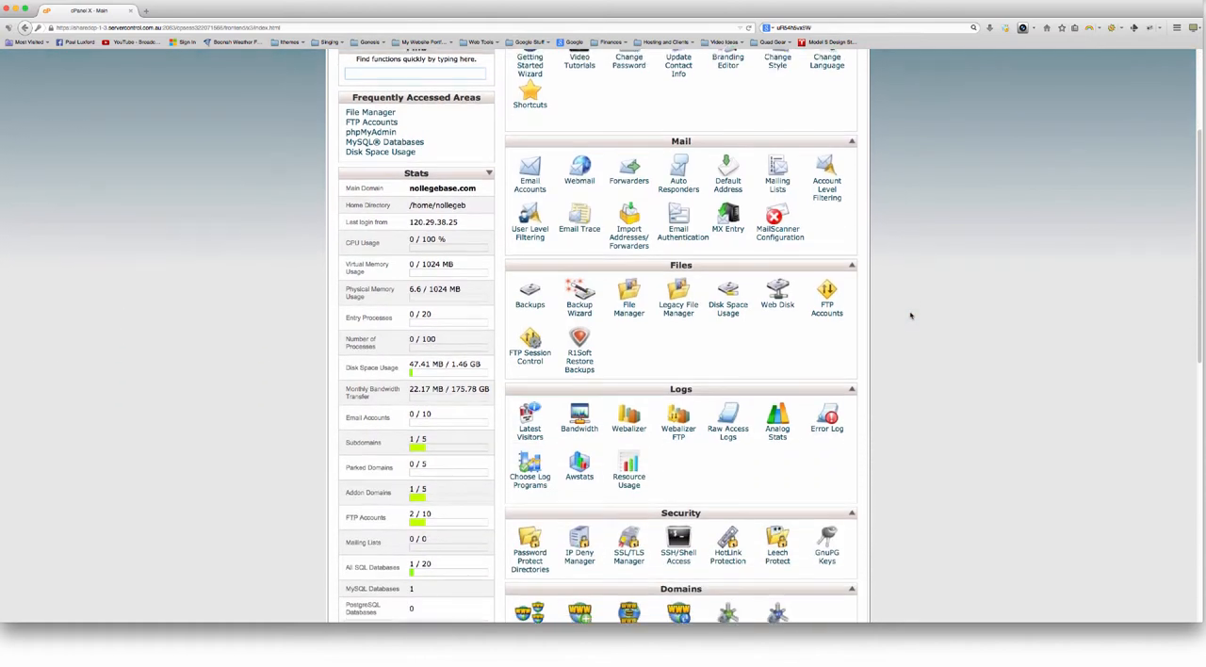
pyautogui.scroll(4, 912, 315)
pyautogui.scroll(-1, 912, 316)
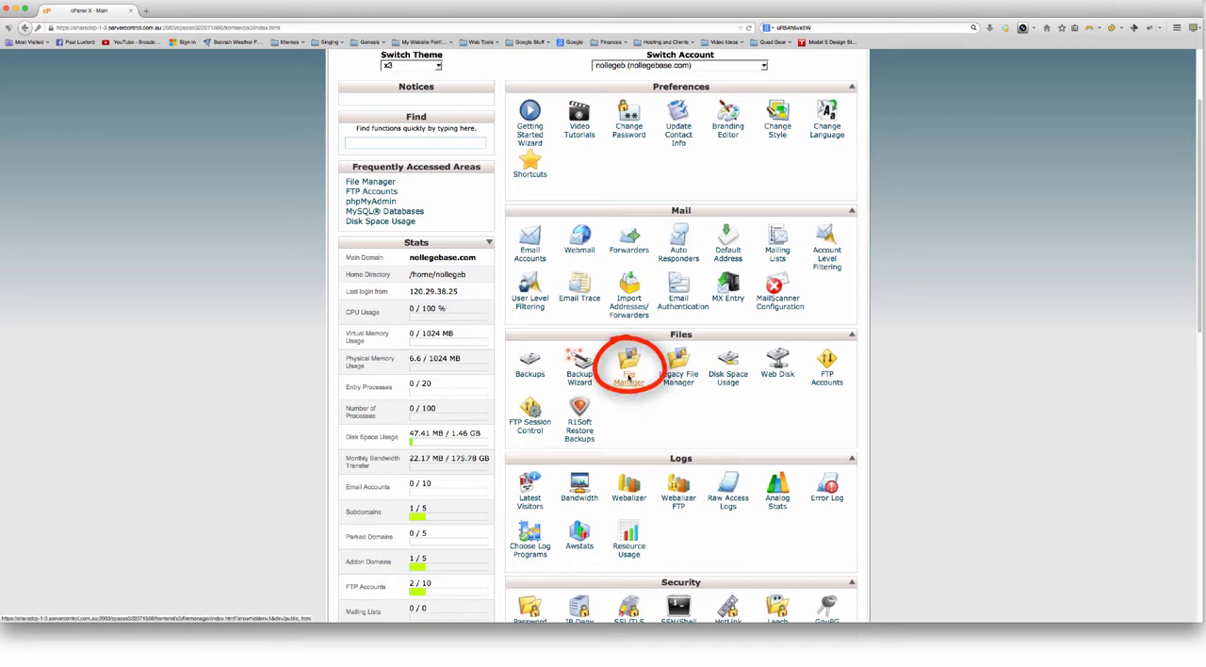
pyautogui.scroll(-8, 629, 367)
pyautogui.scroll(-1, 629, 401)
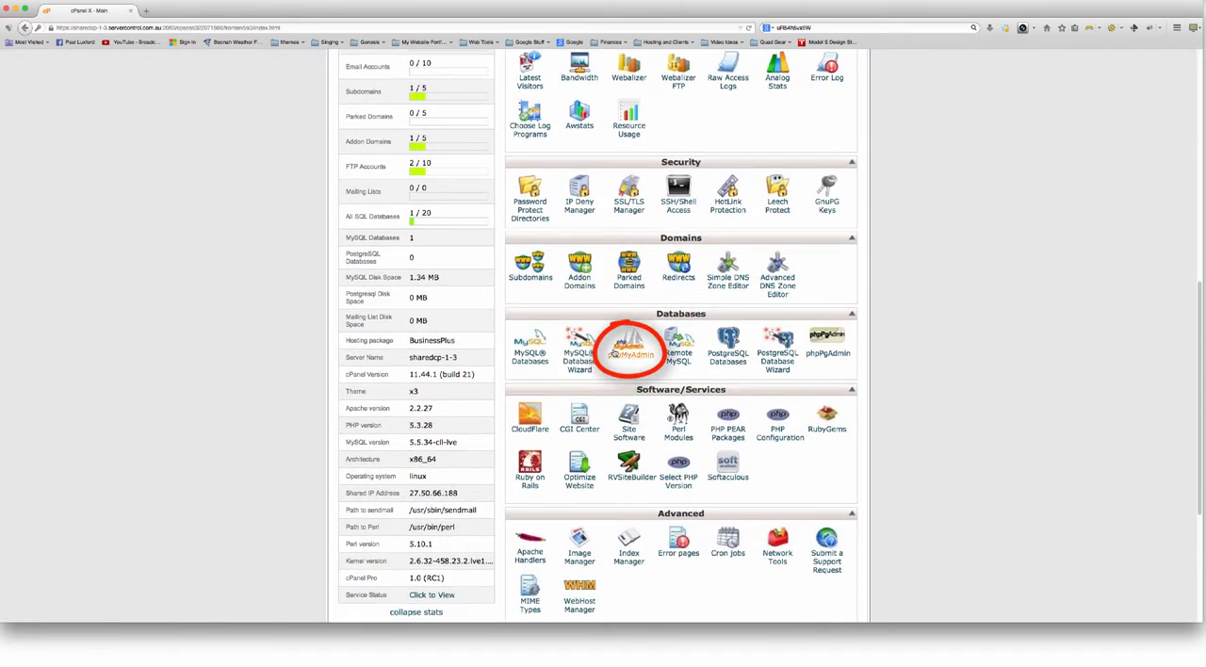
pyautogui.scroll(11, 900, 326)
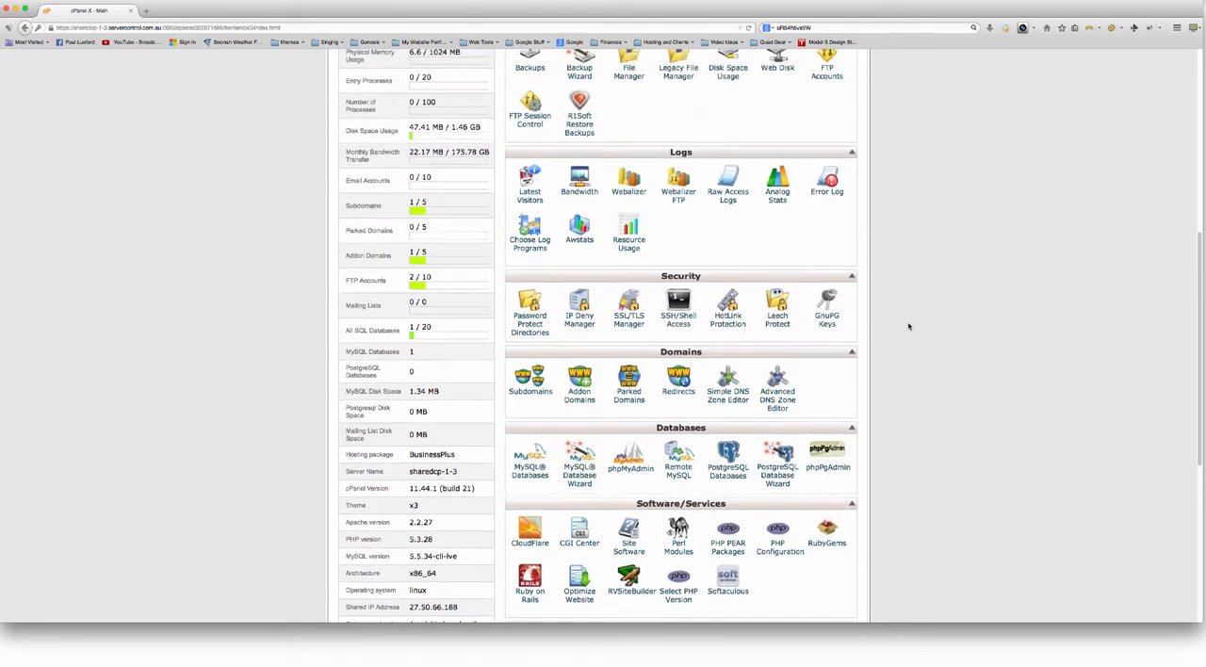
pyautogui.scroll(-2, 885, 328)
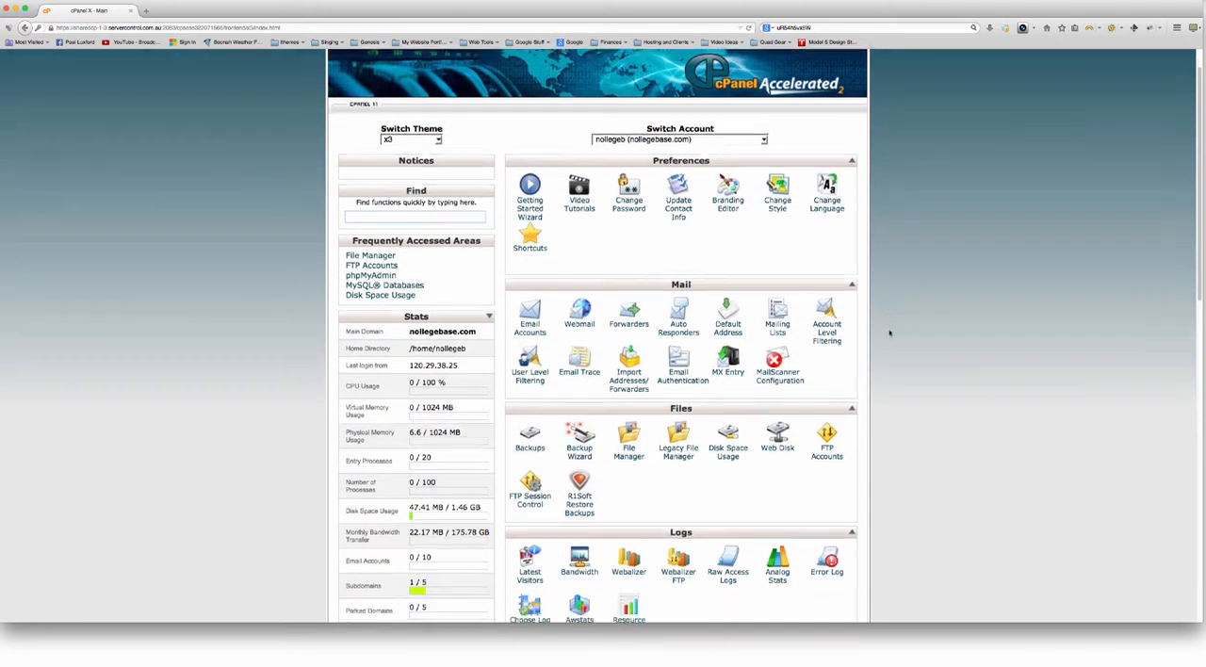
# Open File Manager at the Home Directory and go into the public_html folder
pyautogui.click(630, 379)
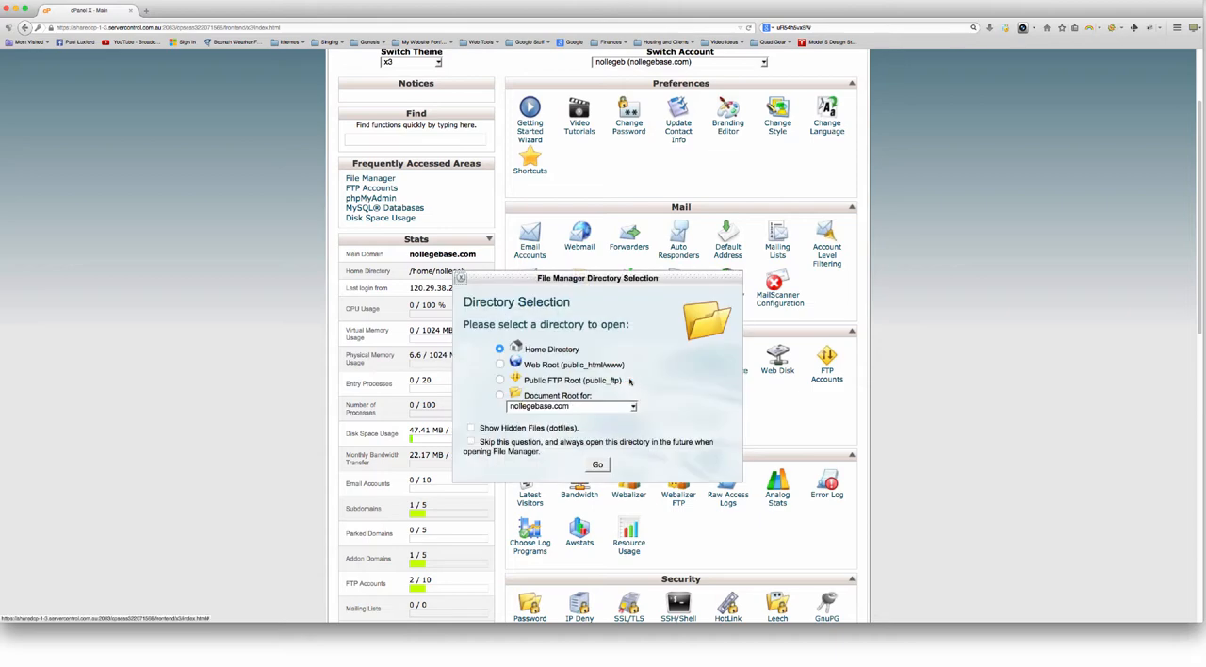
pyautogui.click(598, 466)
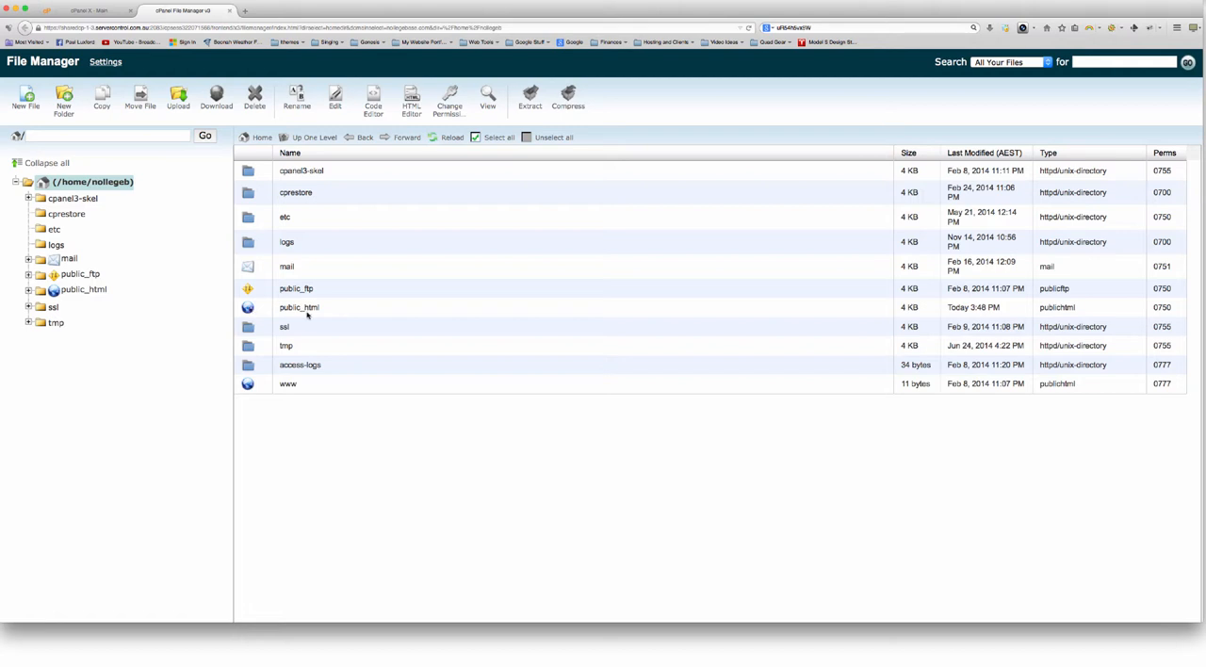
pyautogui.doubleClick(247, 307)
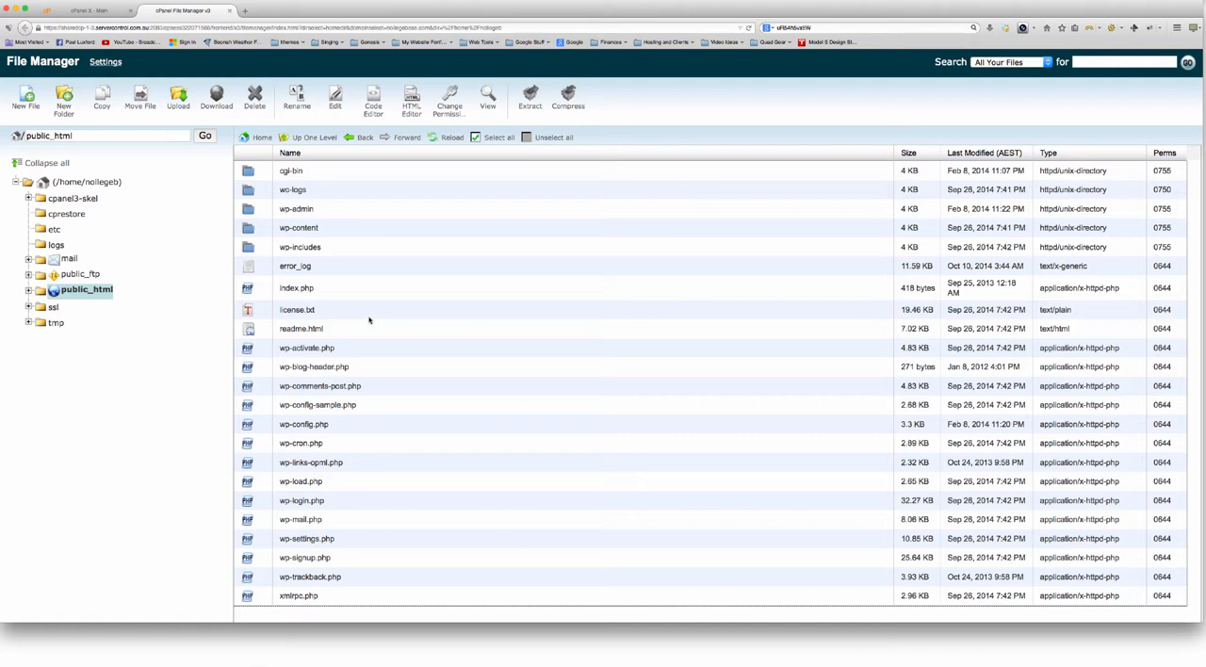
# Compress everything in public_html into an archive named BU17Nov14.zip and dismiss the compression results
pyautogui.click(492, 137)
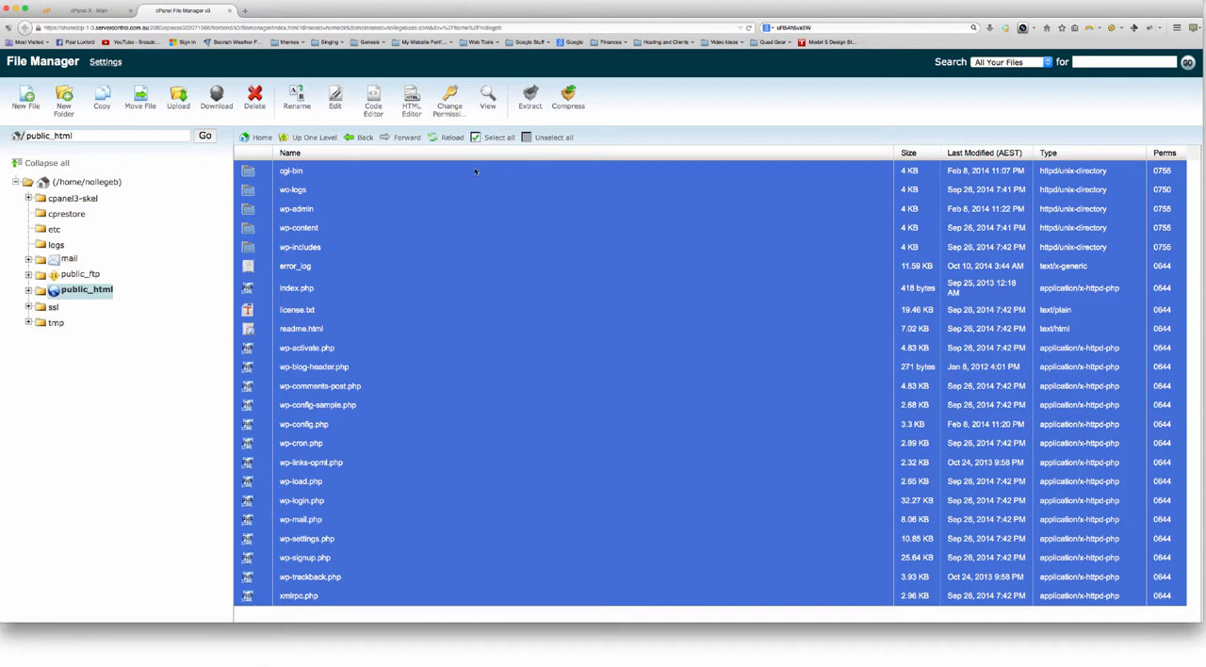
pyautogui.click(567, 98)
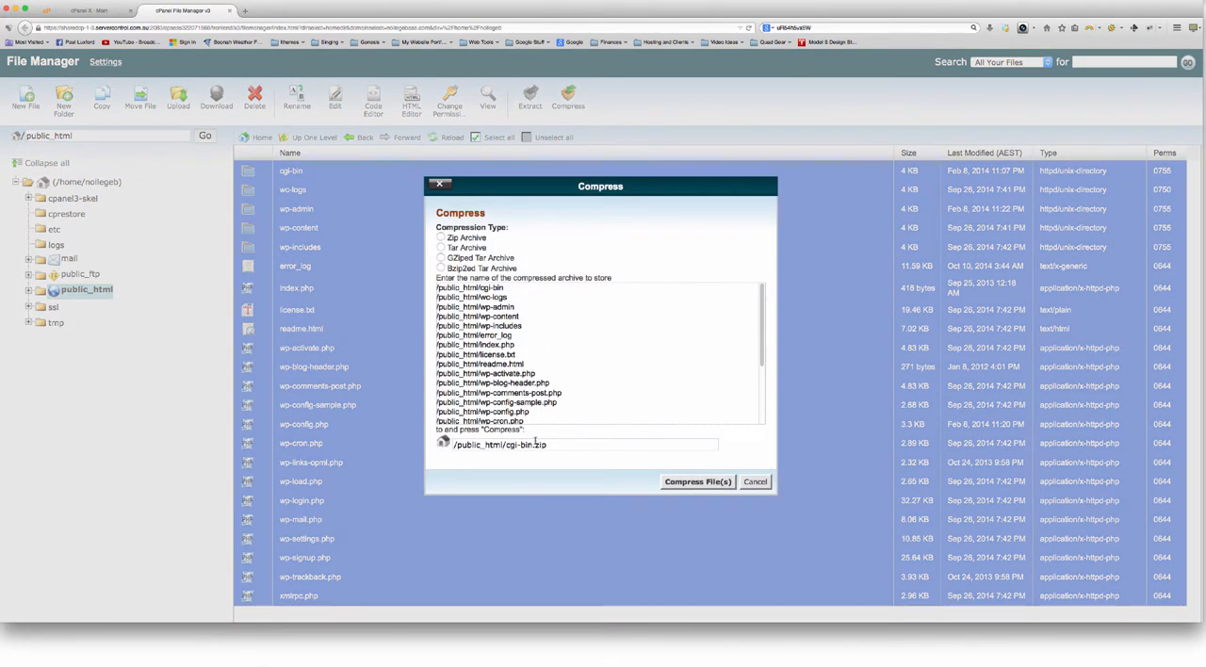
pyautogui.moveTo(532, 444); pyautogui.dragTo(506, 445)
pyautogui.write('bU17Nov14')
pyautogui.click(675, 483)
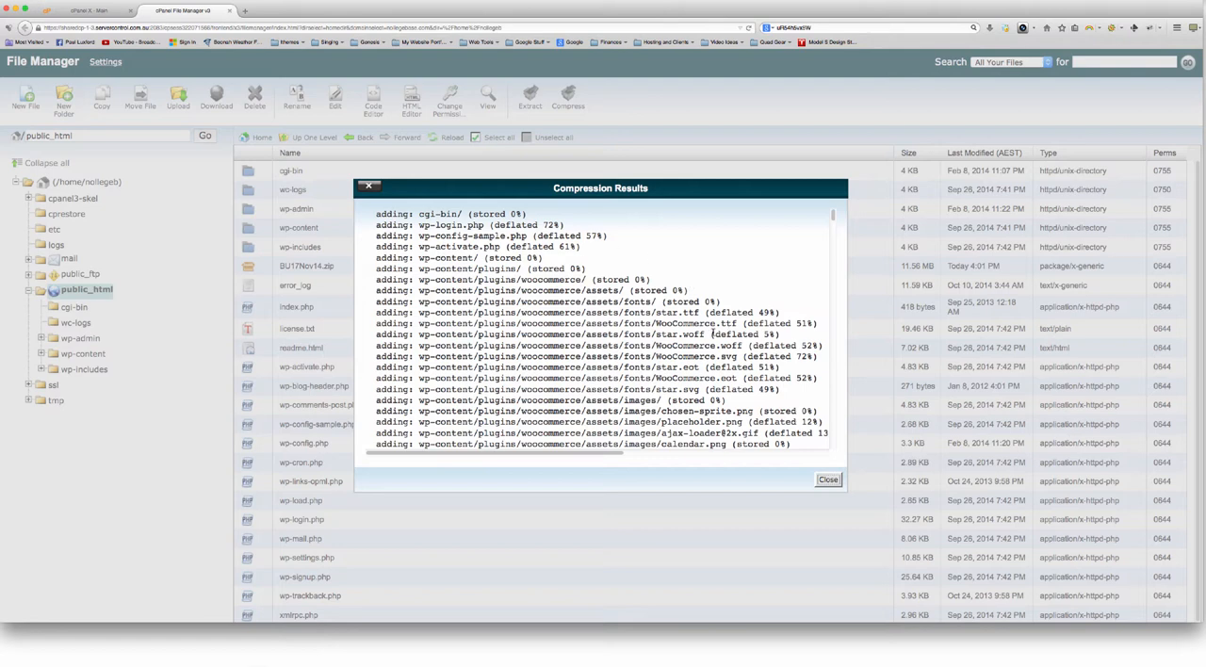
pyautogui.click(829, 483)
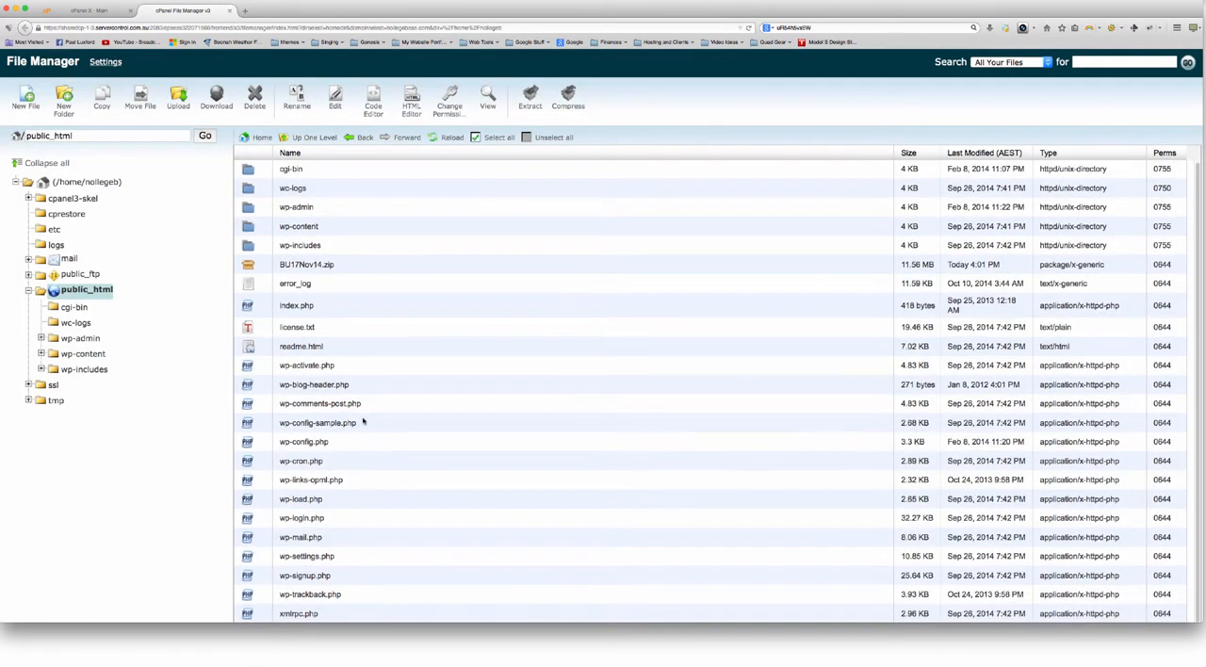
# Download BU17Nov14.zip to the computer and reveal the downloaded file in Finder
pyautogui.click(353, 268)
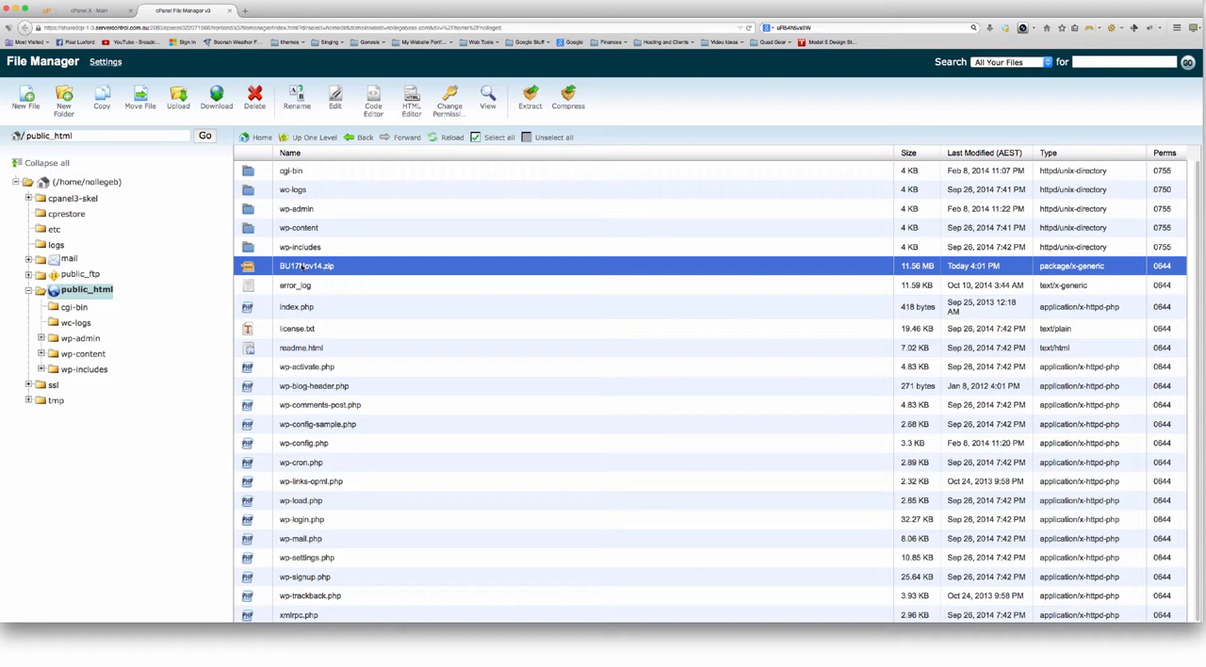
pyautogui.click(218, 103)
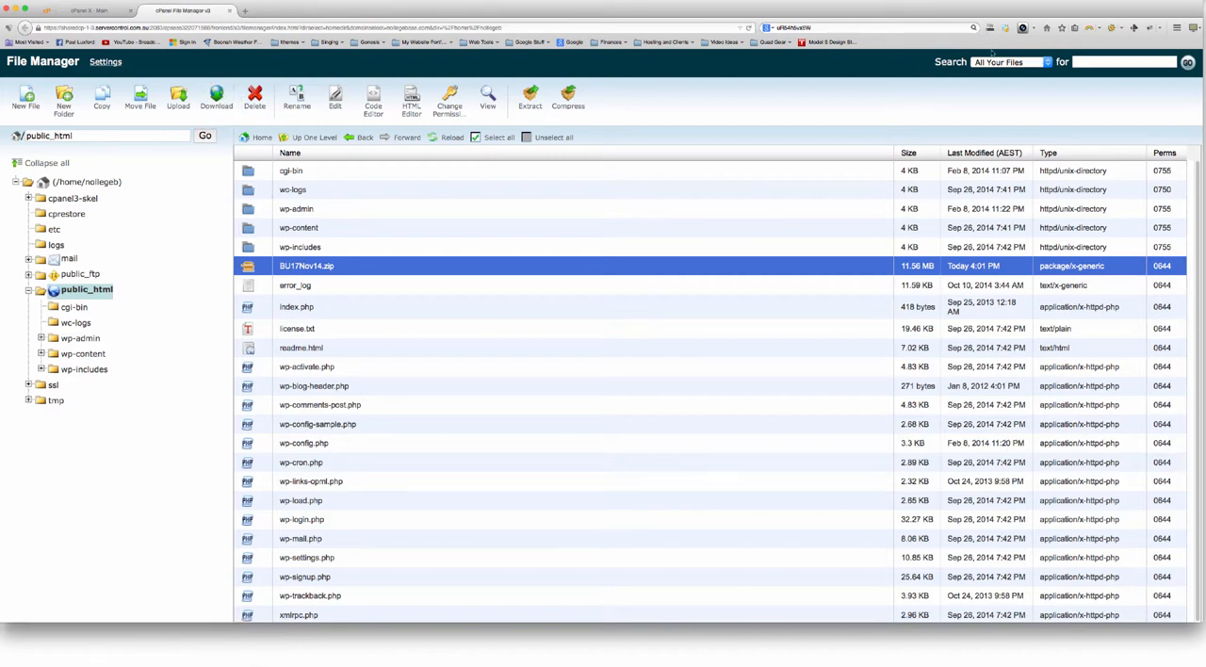
pyautogui.click(990, 28)
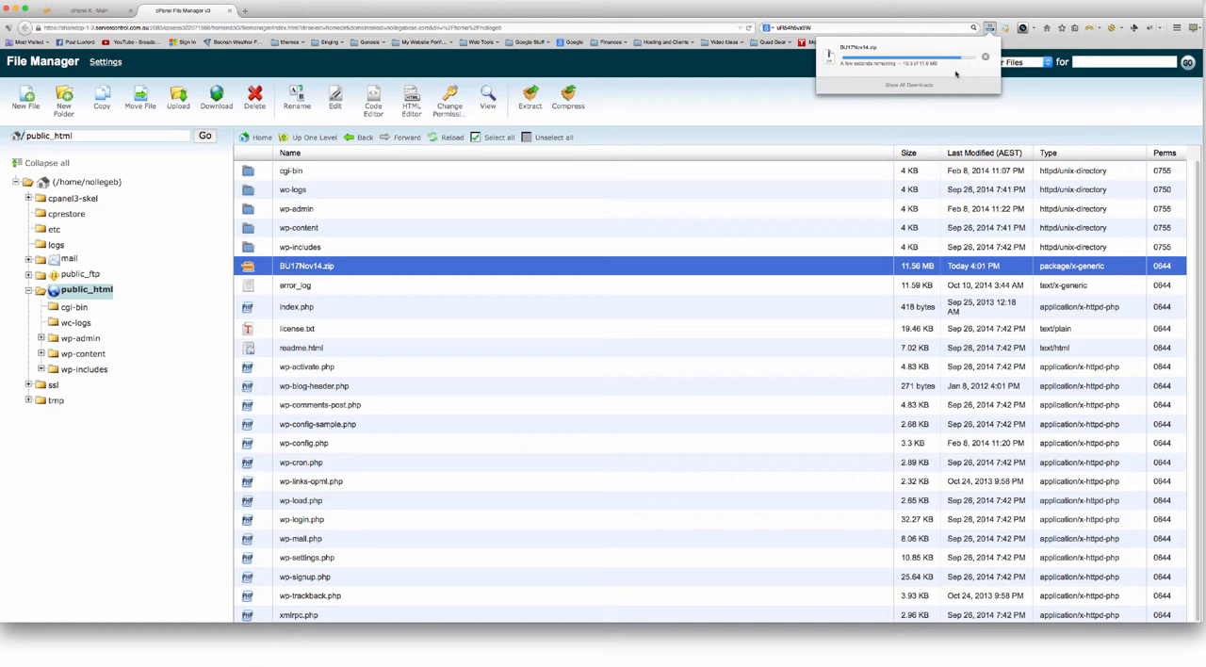
pyautogui.click(989, 31)
pyautogui.click(989, 30)
pyautogui.click(985, 58)
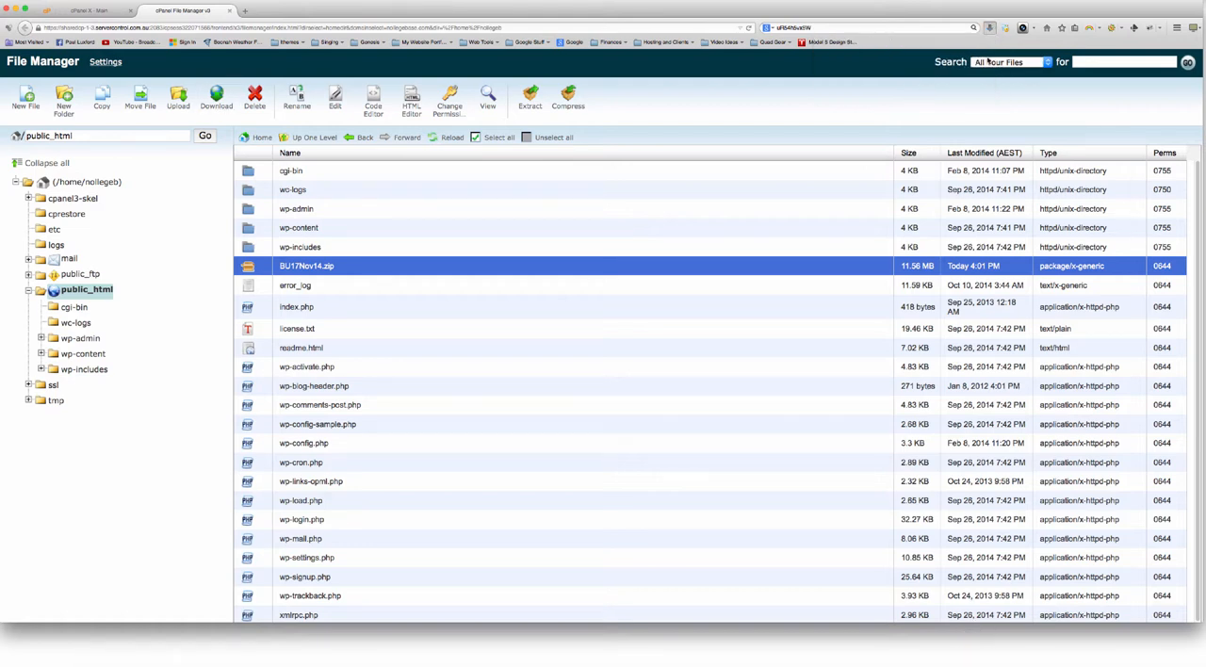
# Check the BU17Nov14.zip file in the Downloads folder and close the Finder window
pyautogui.moveTo(286, 279); pyautogui.dragTo(278, 260)
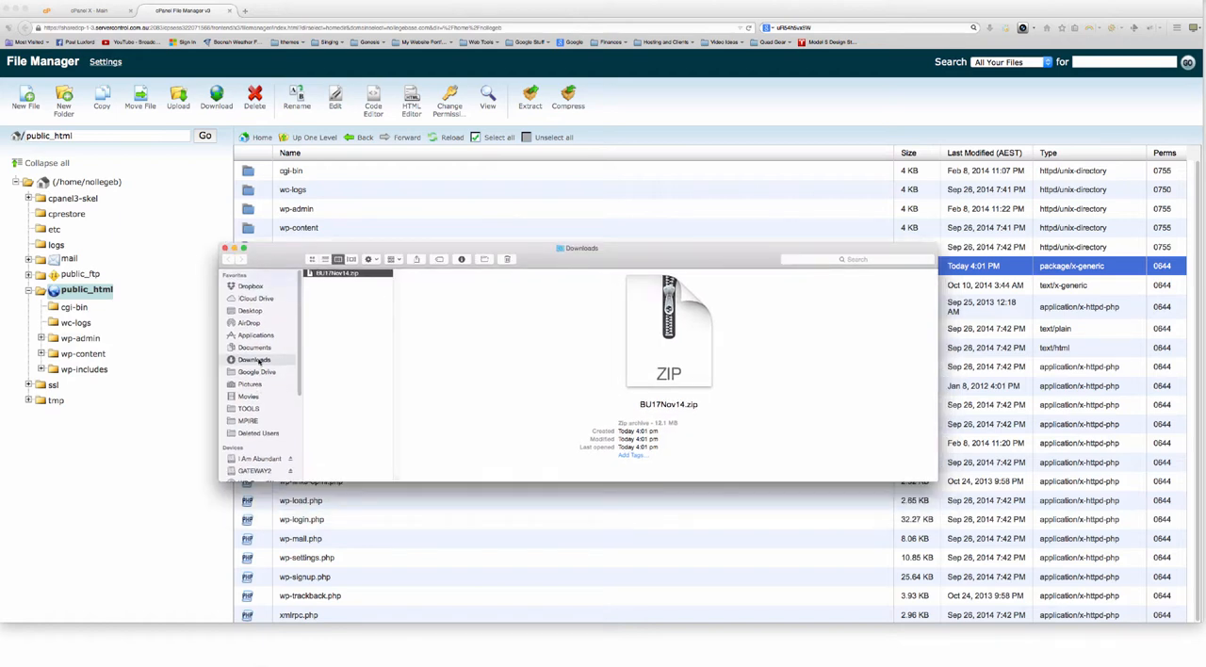
pyautogui.click(344, 295)
pyautogui.click(344, 276)
pyautogui.scroll(-5, 259, 358)
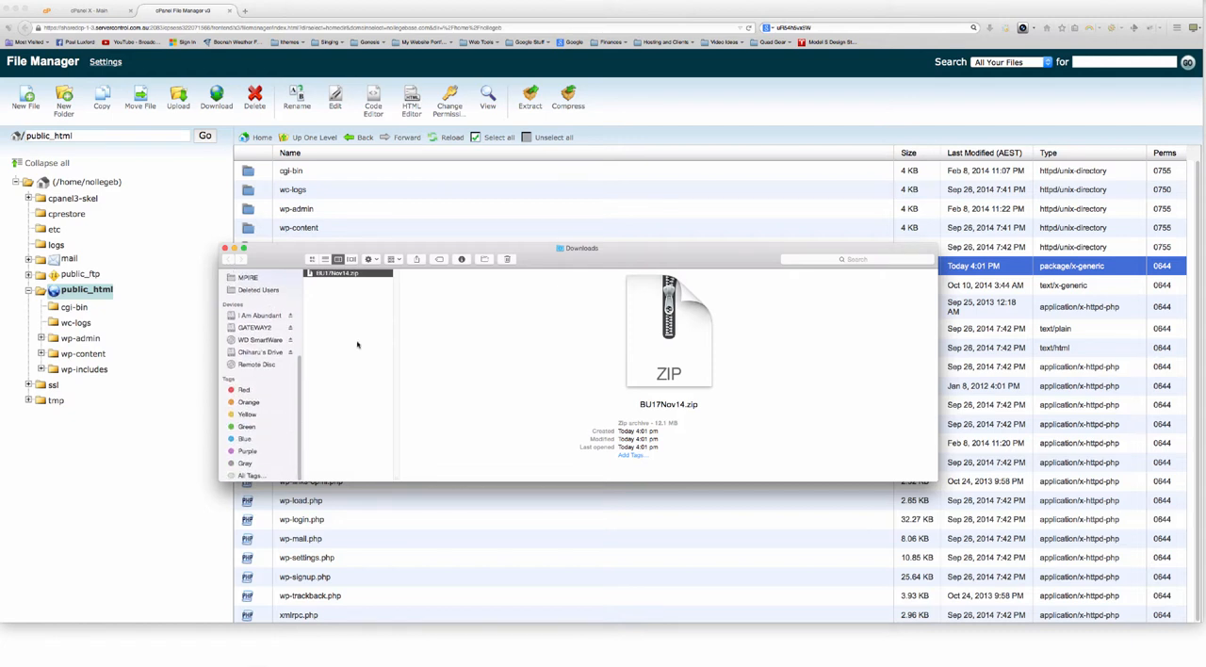
pyautogui.scroll(5, 272, 335)
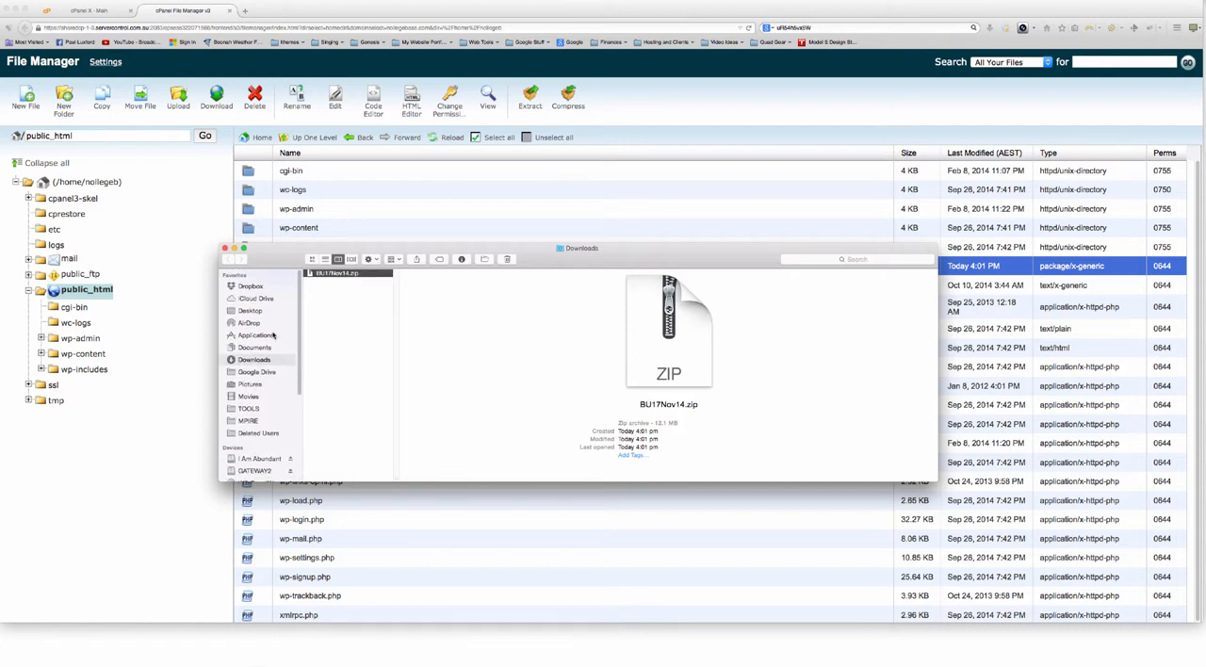
pyautogui.click(225, 248)
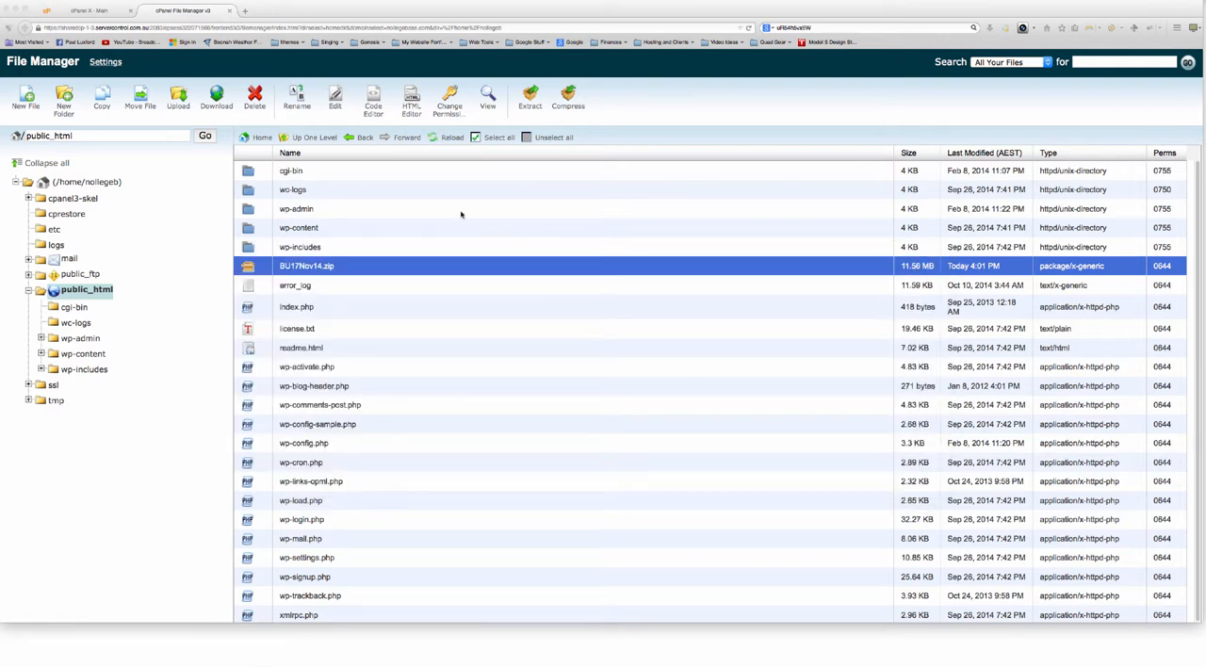
# Delete BU17Nov14.zip from public_html on the server and close File Manager
pyautogui.click(352, 293)
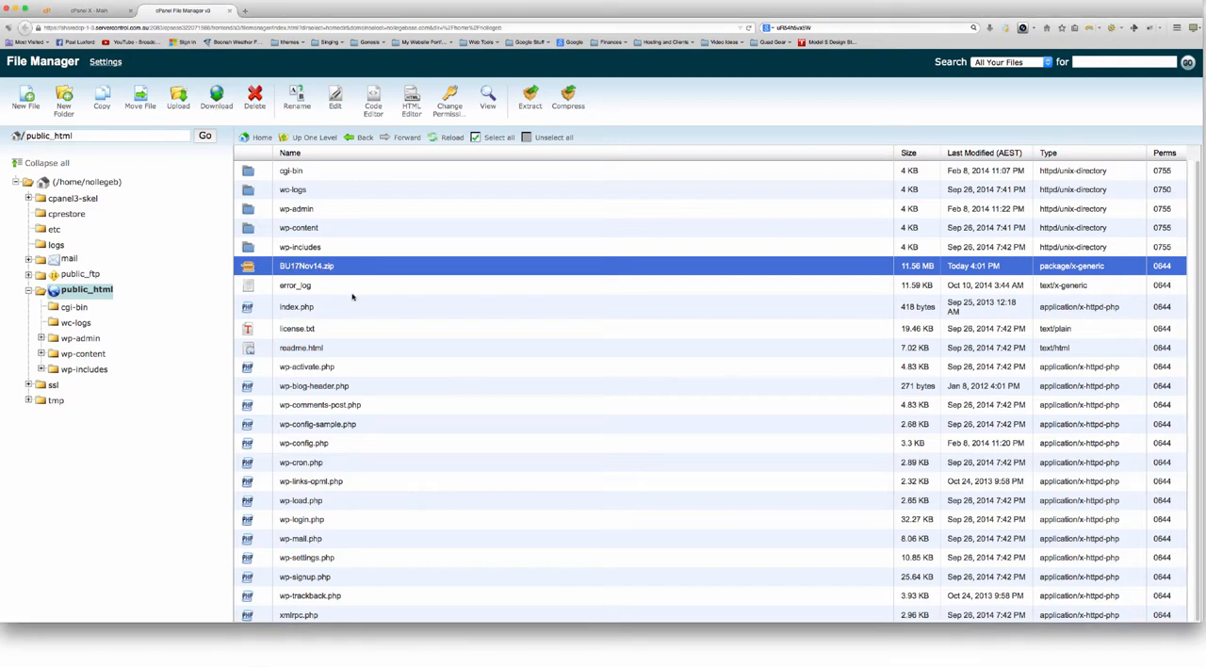
pyautogui.click(336, 272)
pyautogui.click(256, 97)
pyautogui.click(700, 381)
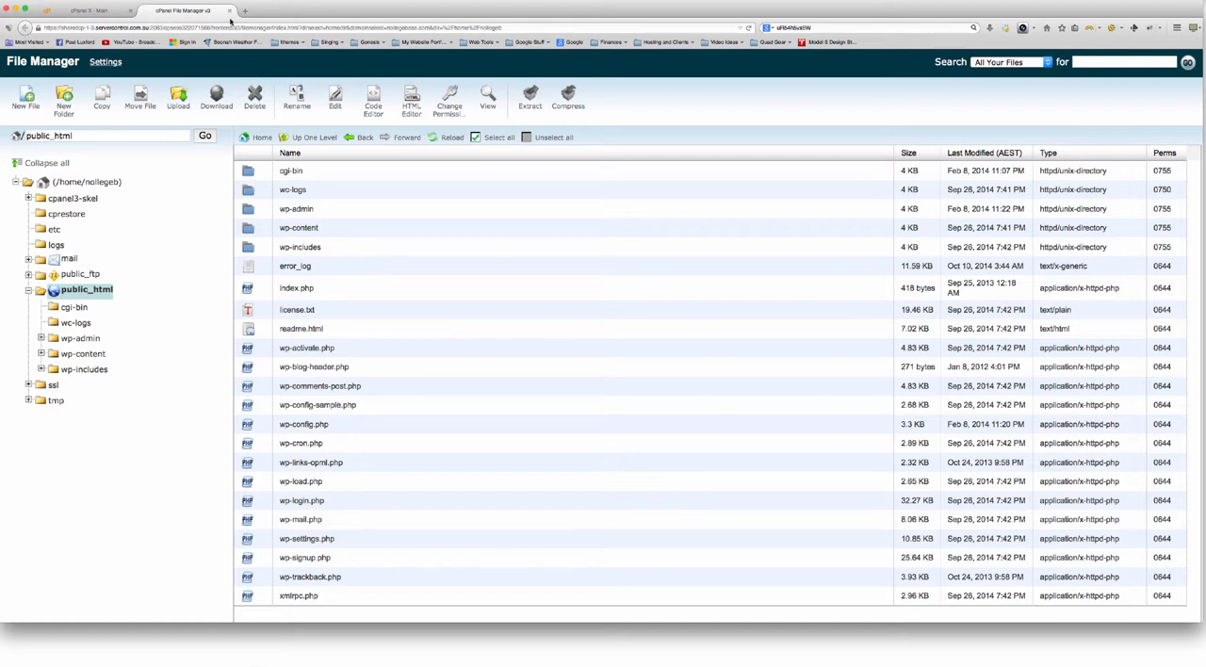
pyautogui.click(229, 10)
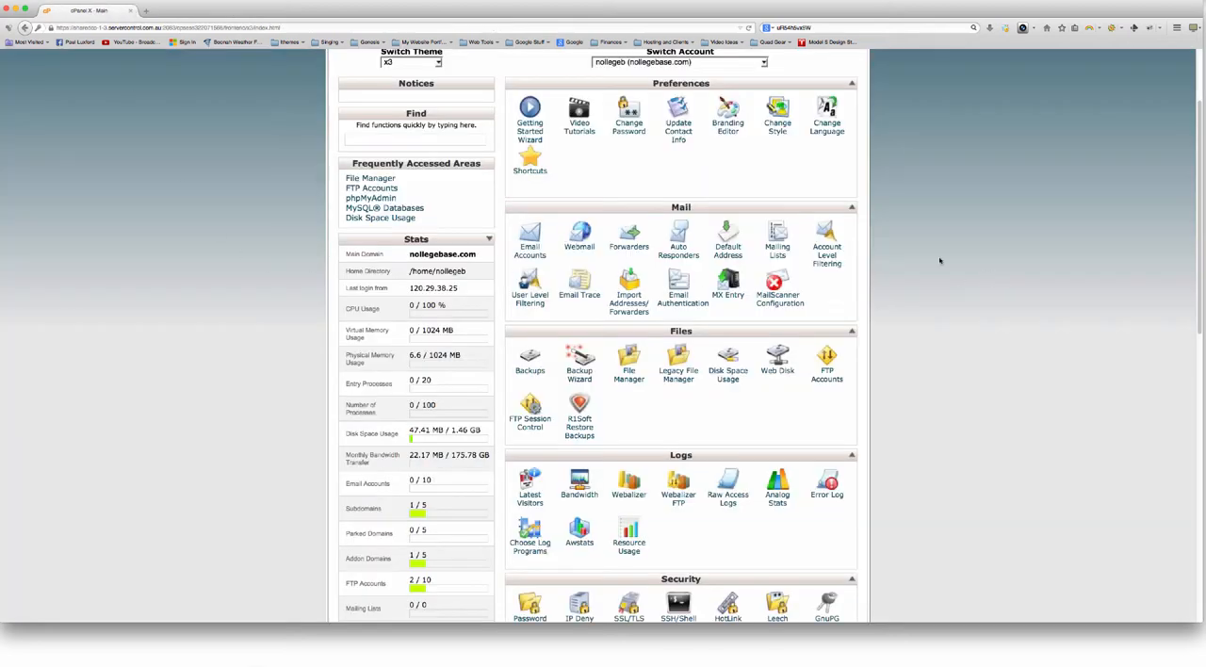
# Open phpMyAdmin from the Databases section and select the website's nollegeb database
pyautogui.scroll(-5, 912, 264)
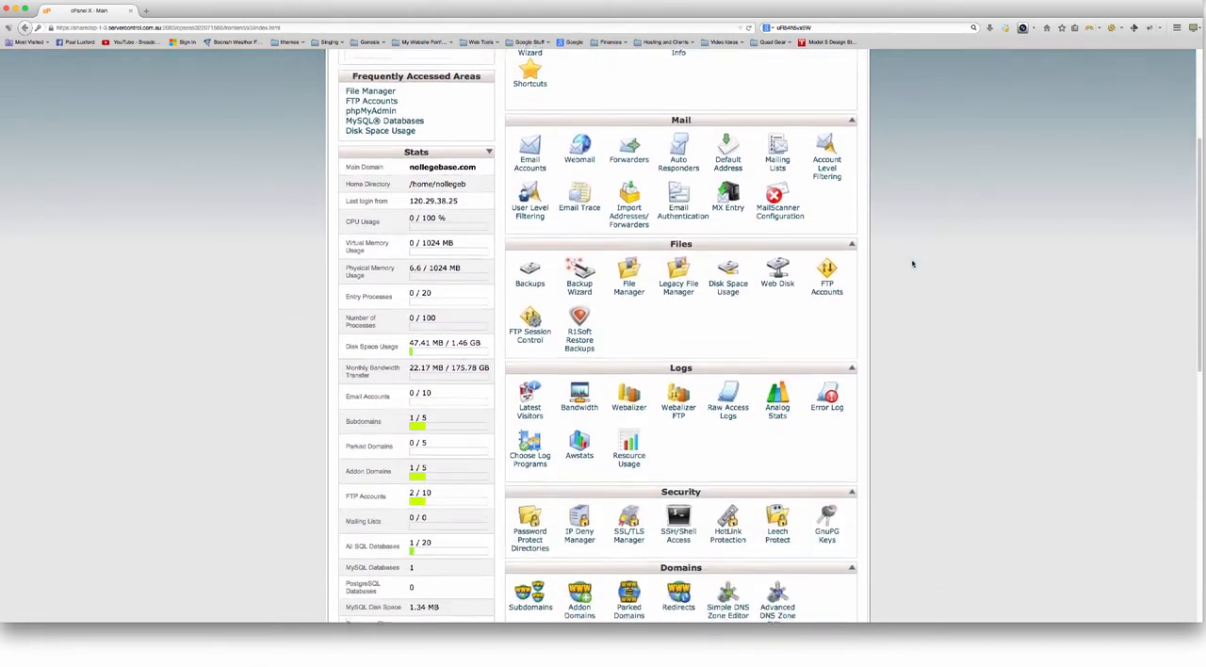
pyautogui.scroll(-5, 912, 264)
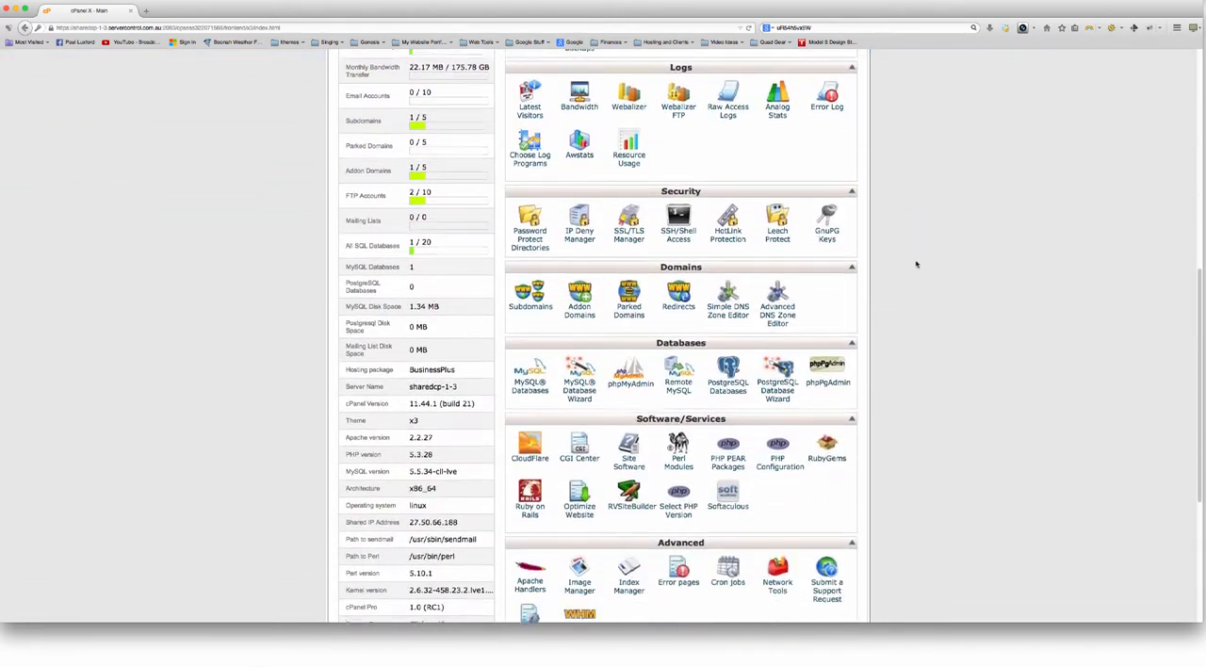
pyautogui.scroll(-1, 922, 271)
pyautogui.click(629, 344)
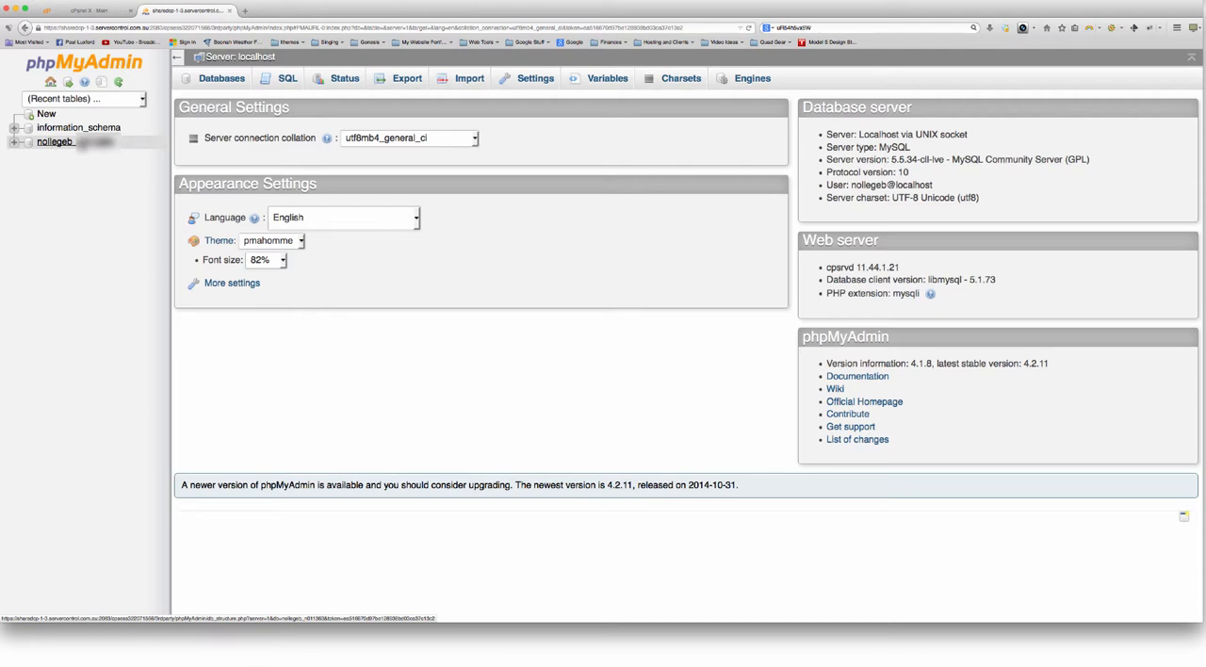
pyautogui.click(73, 143)
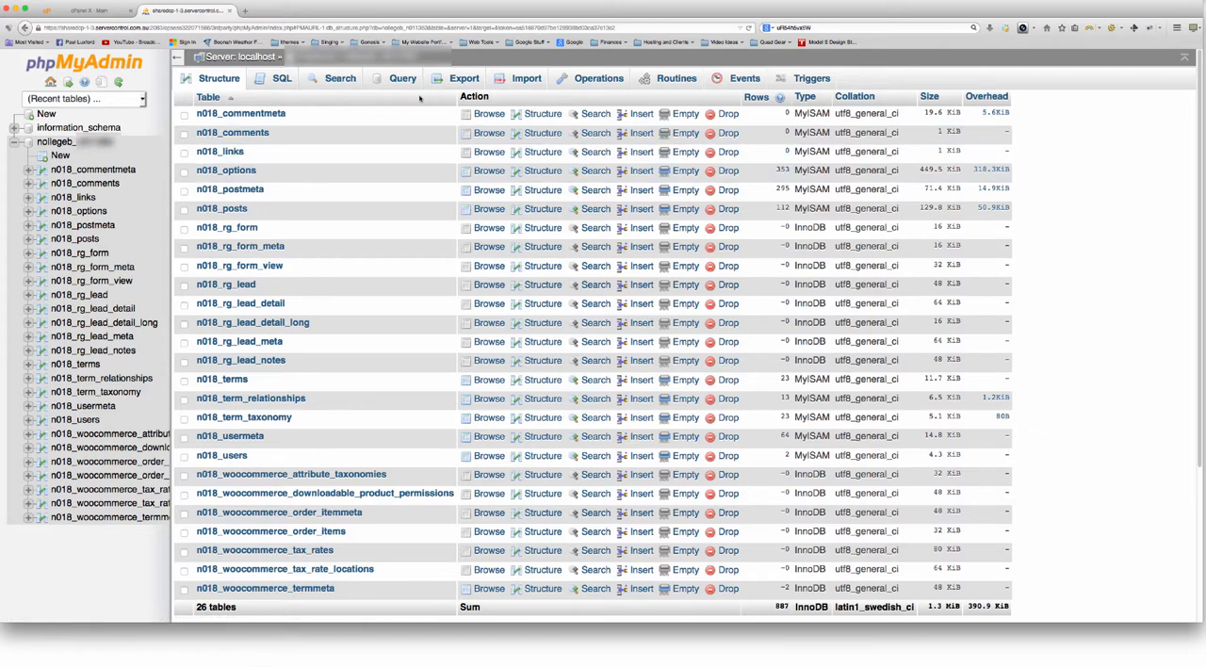
# Export the nollegeb database in SQL format using the Quick method and save the file to the computer
pyautogui.click(448, 82)
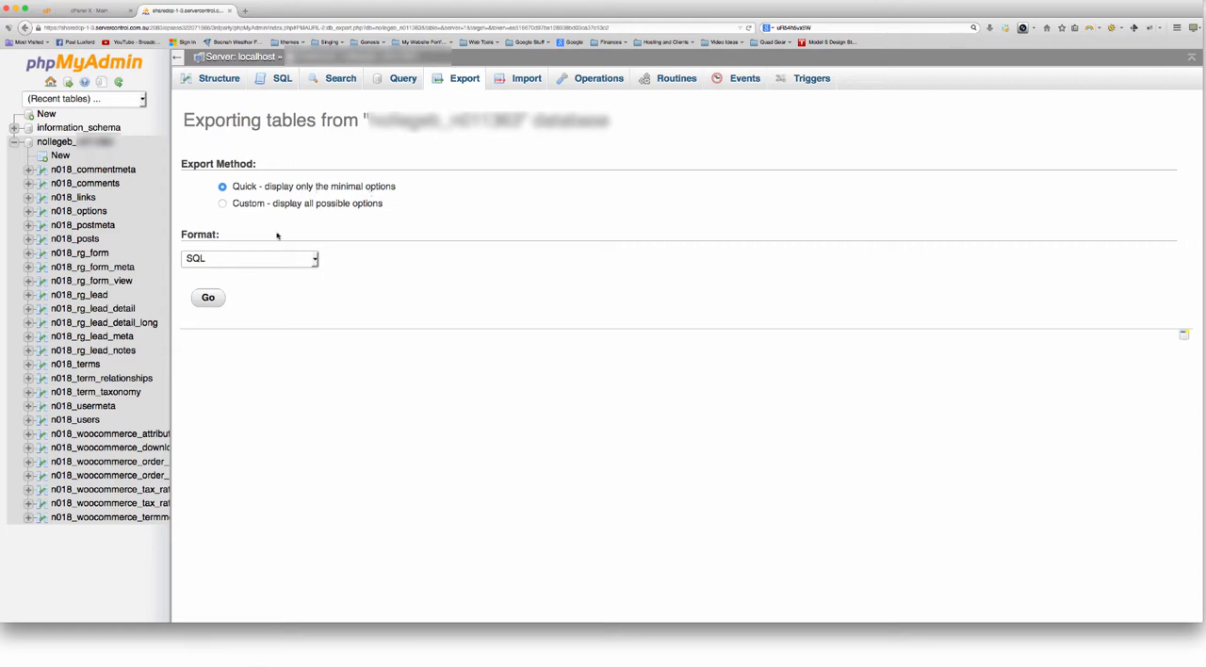
pyautogui.click(232, 261)
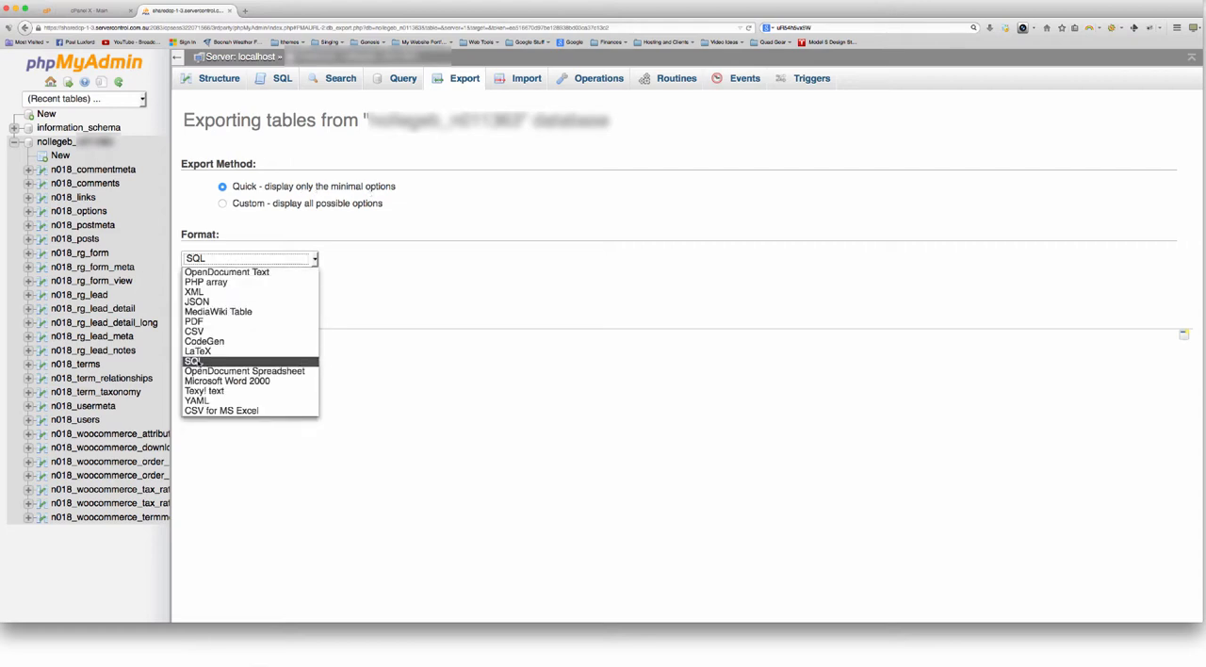
pyautogui.click(195, 361)
pyautogui.click(209, 298)
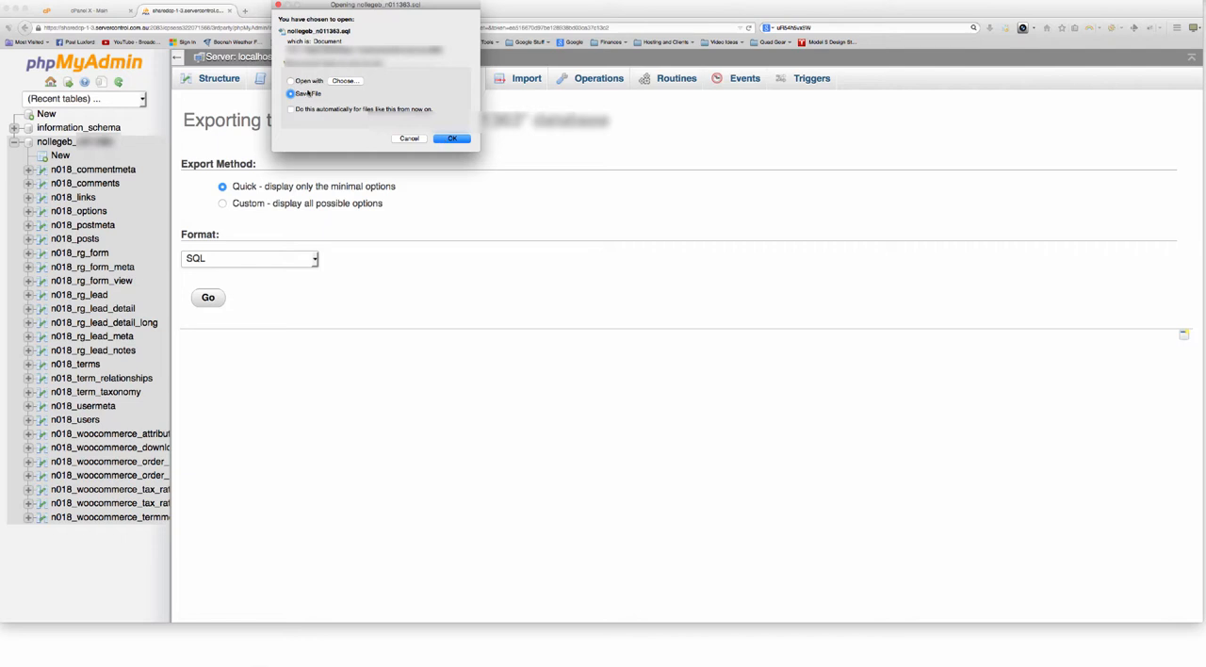
pyautogui.click(454, 140)
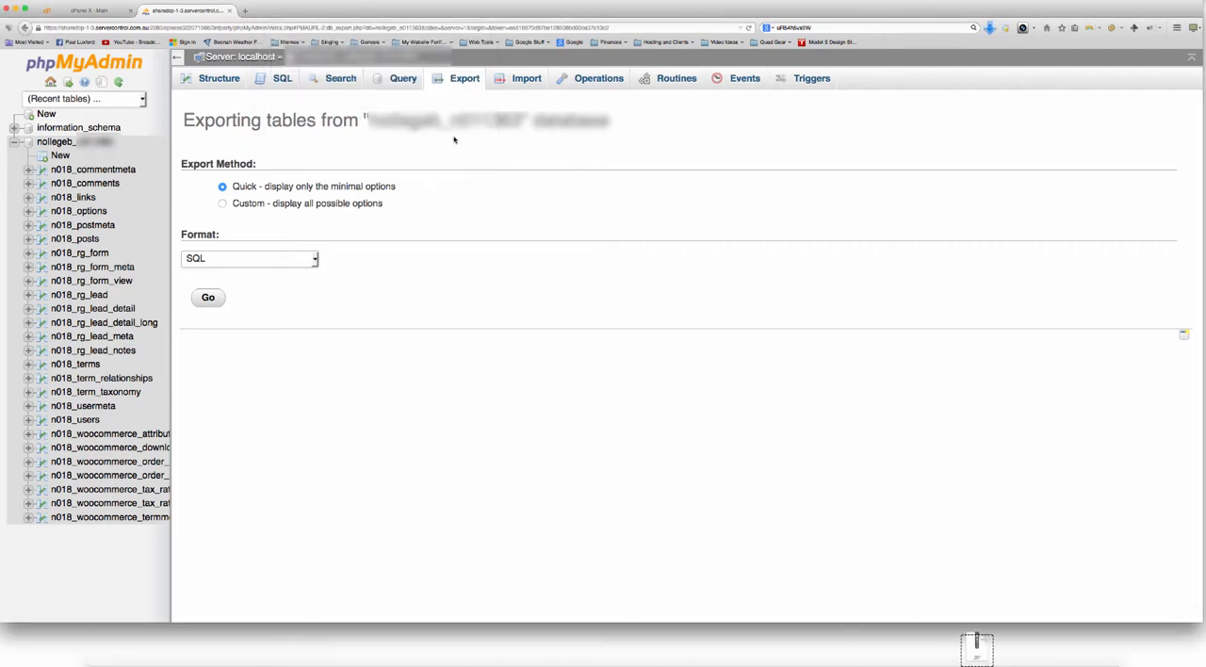
# Reveal the exported SQL file in the Downloads folder and preview it
pyautogui.click(989, 27)
pyautogui.click(984, 58)
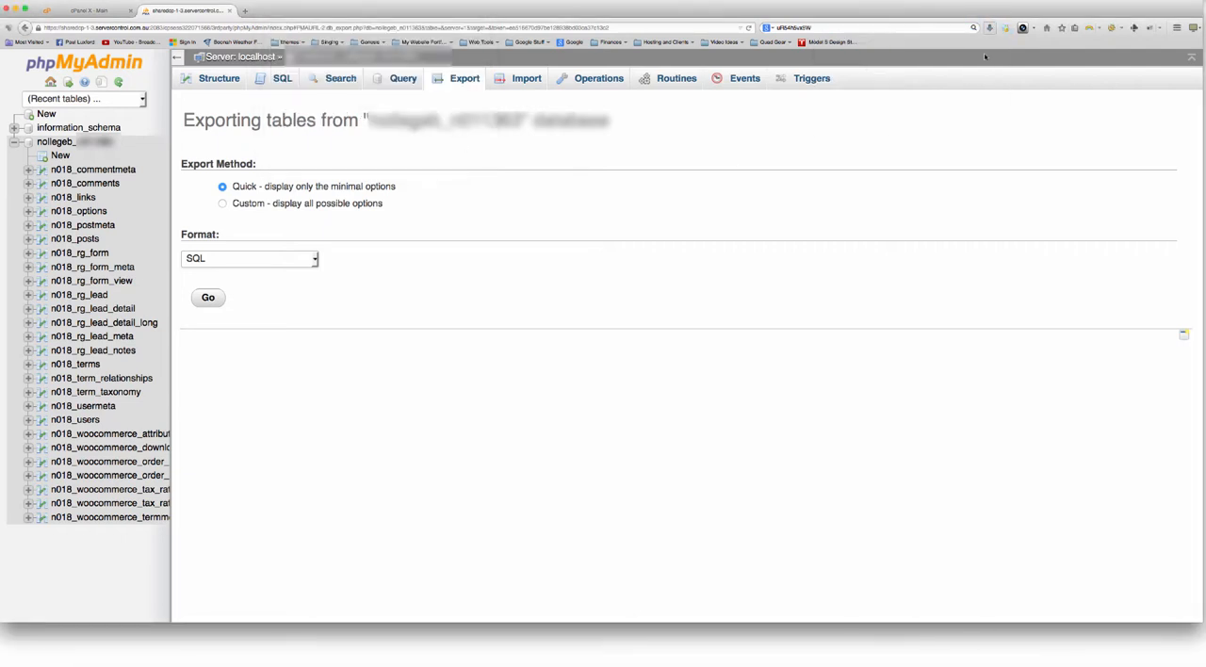
pyautogui.click(348, 326)
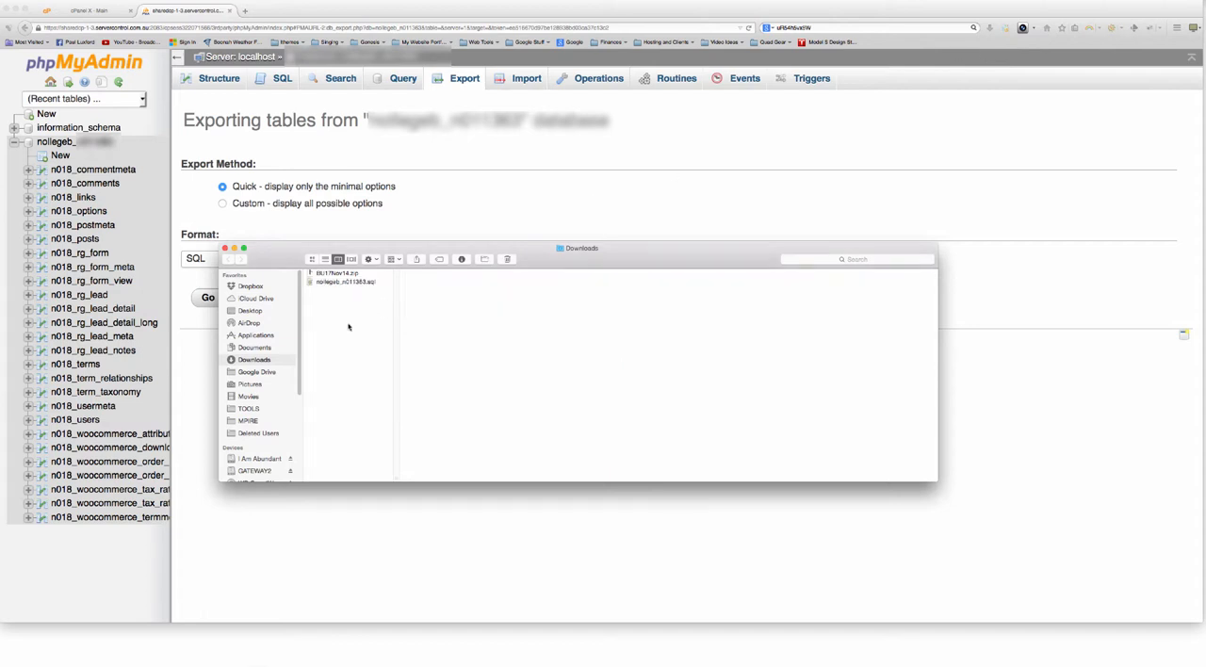
pyautogui.click(330, 284)
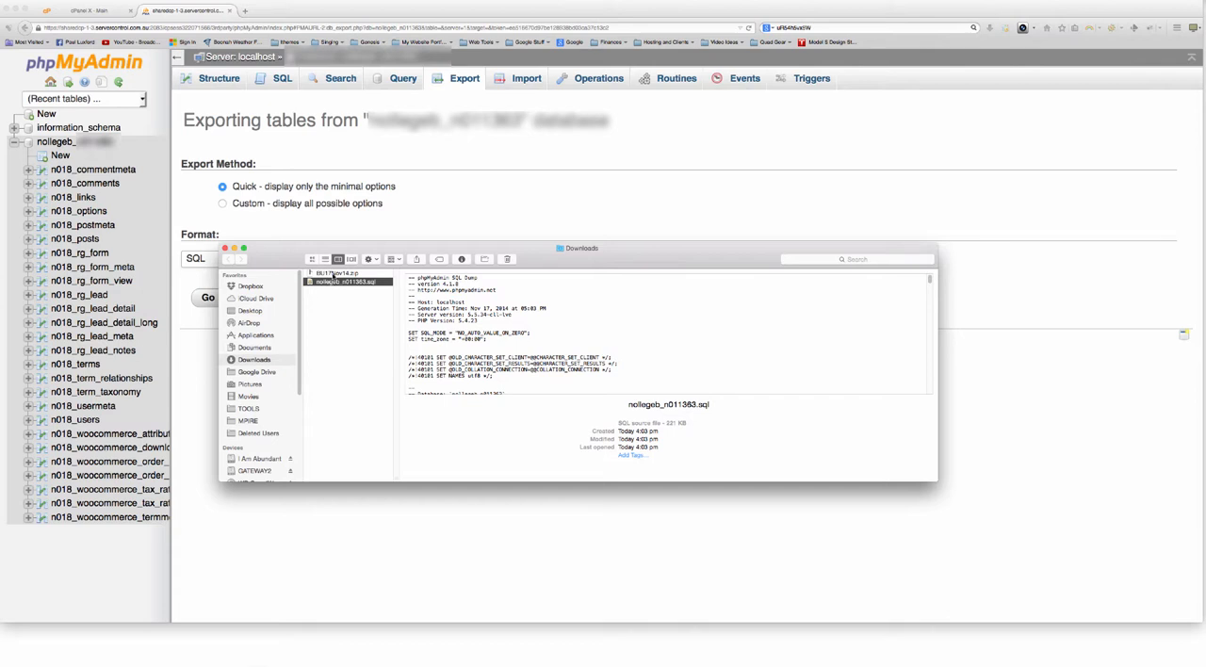
# Inspect the two backup files in Downloads, BU17Nov14.zip and the exported SQL file, by previewing each one
pyautogui.click(333, 274)
pyautogui.click(341, 283)
pyautogui.moveTo(332, 292); pyautogui.dragTo(331, 275)
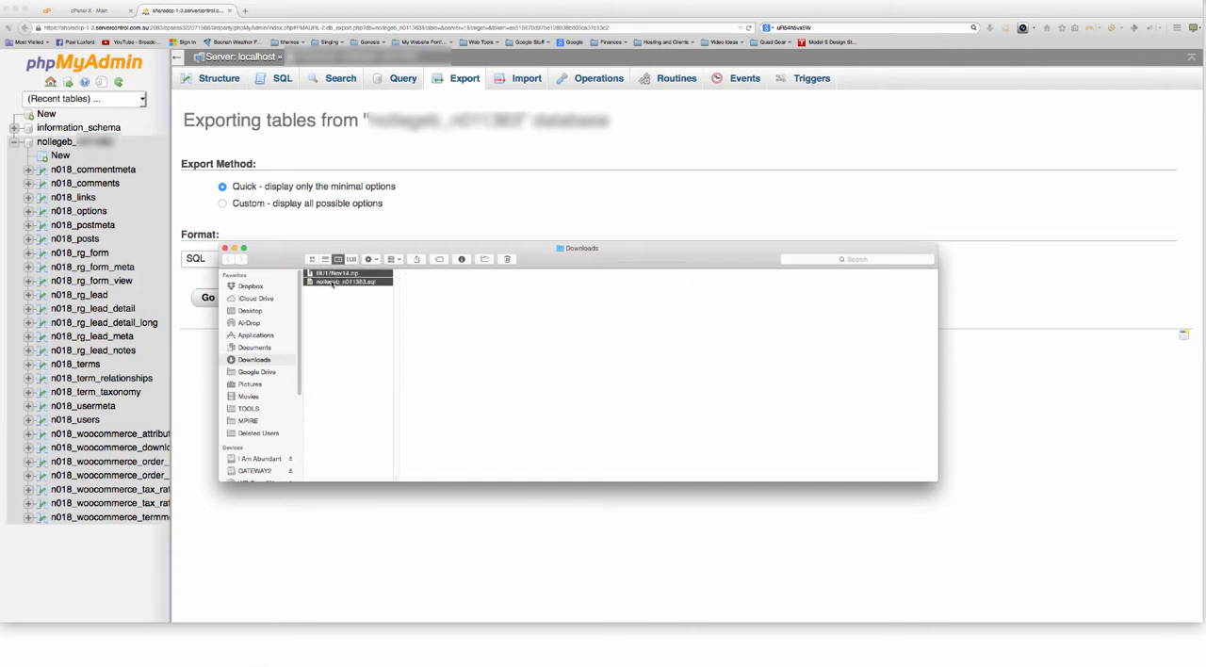
pyautogui.click(335, 275)
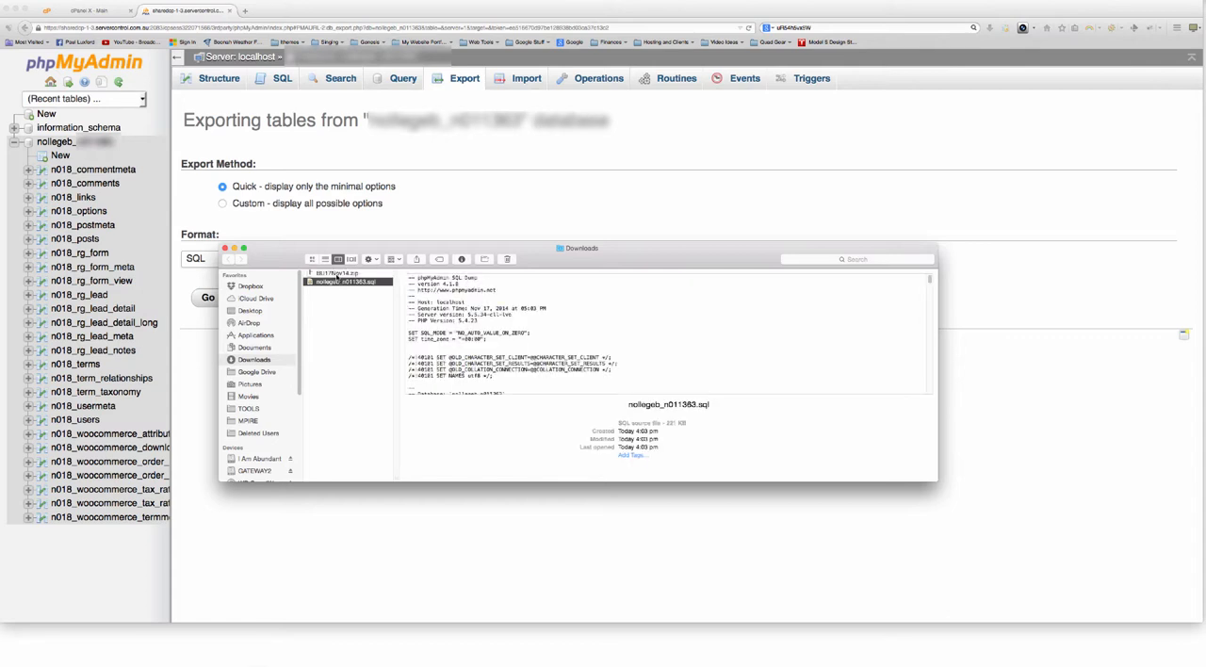
pyautogui.click(336, 284)
pyautogui.click(337, 275)
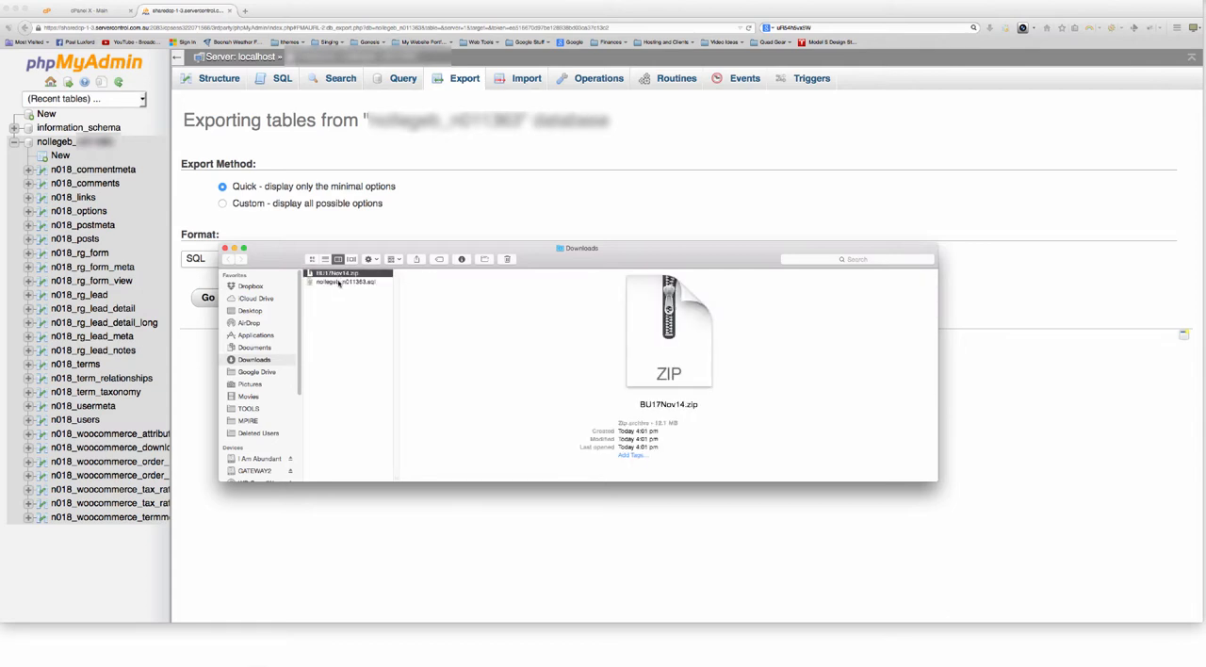
pyautogui.click(340, 282)
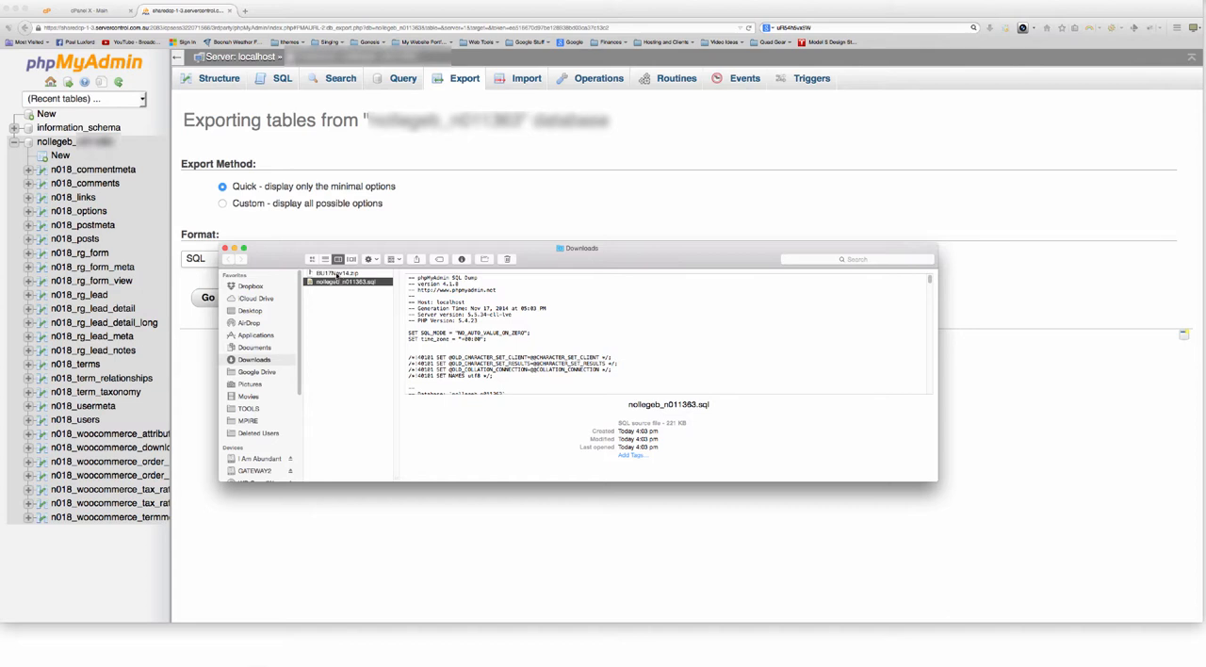
pyautogui.click(337, 273)
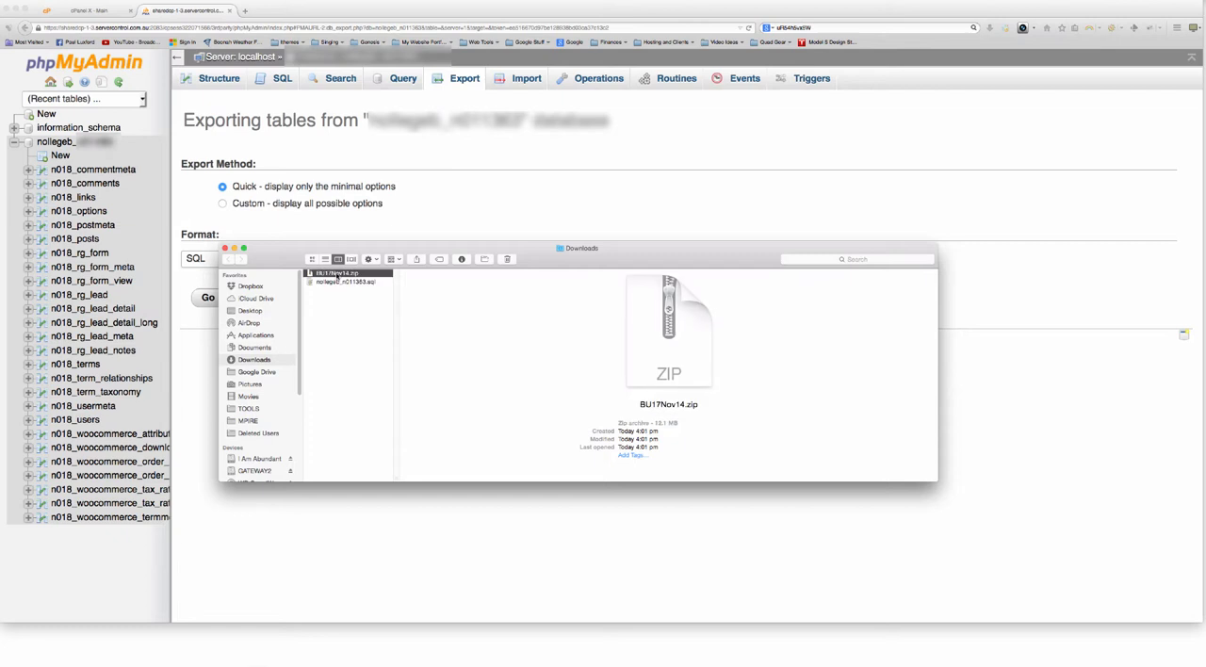
pyautogui.click(338, 282)
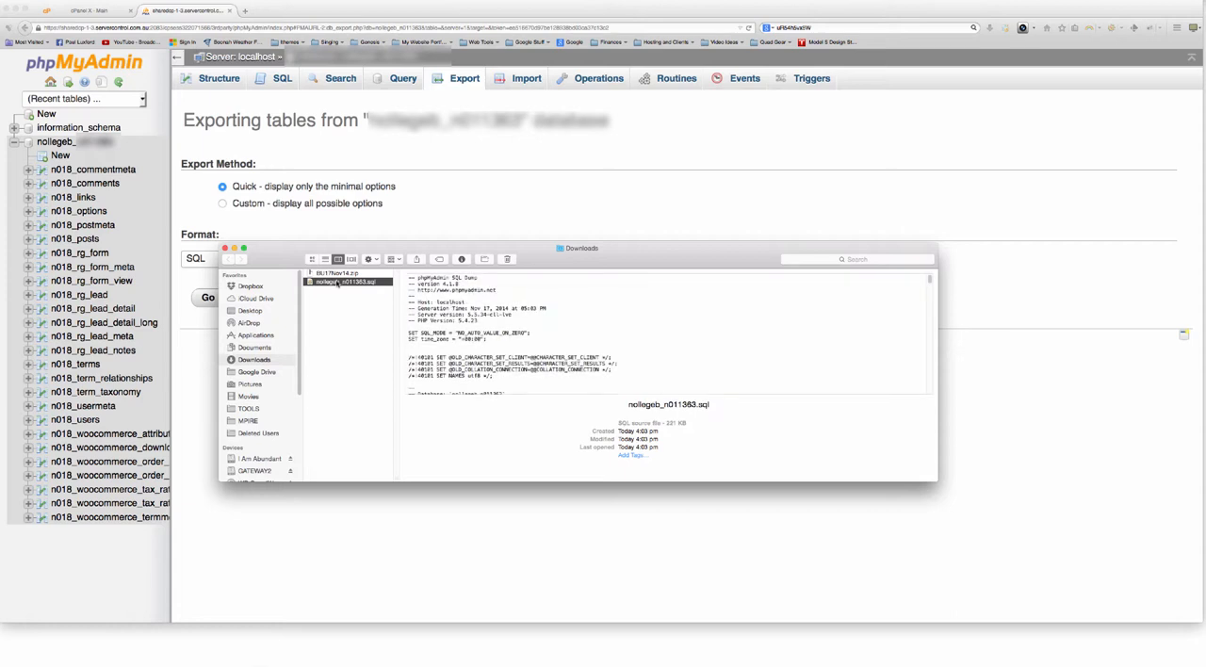
pyautogui.click(339, 275)
pyautogui.click(341, 283)
pyautogui.click(337, 275)
pyautogui.click(337, 281)
pyautogui.click(335, 274)
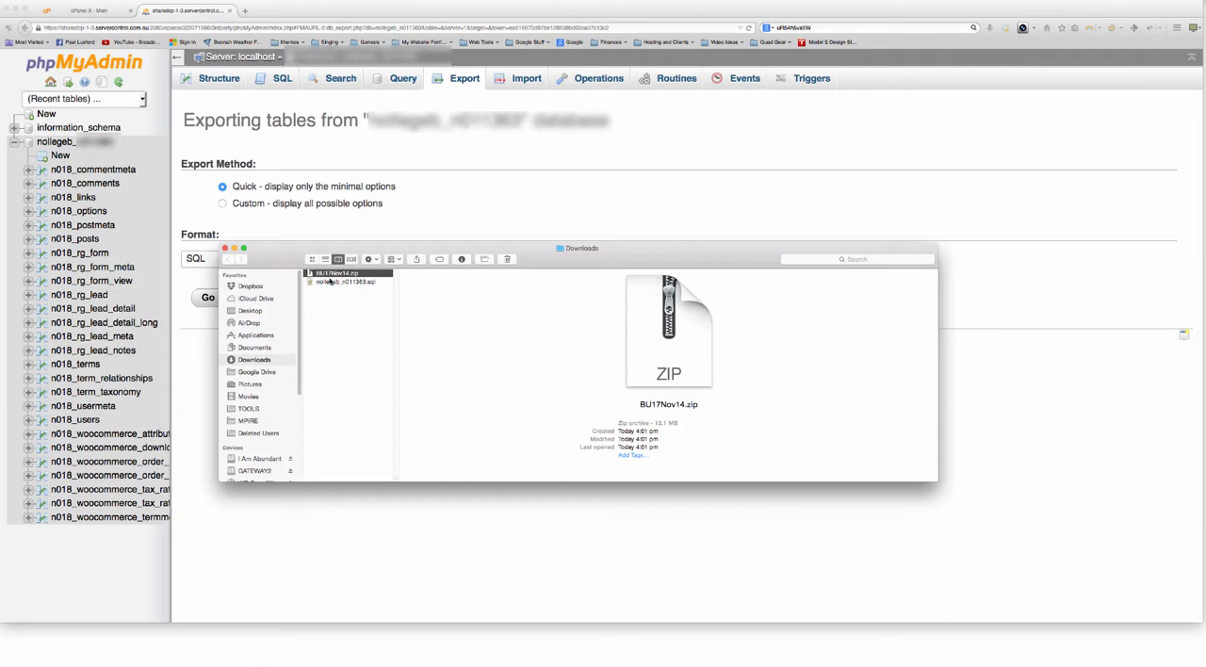
# Locate Cyberduck in the Applications folder and return to the browser
pyautogui.click(255, 335)
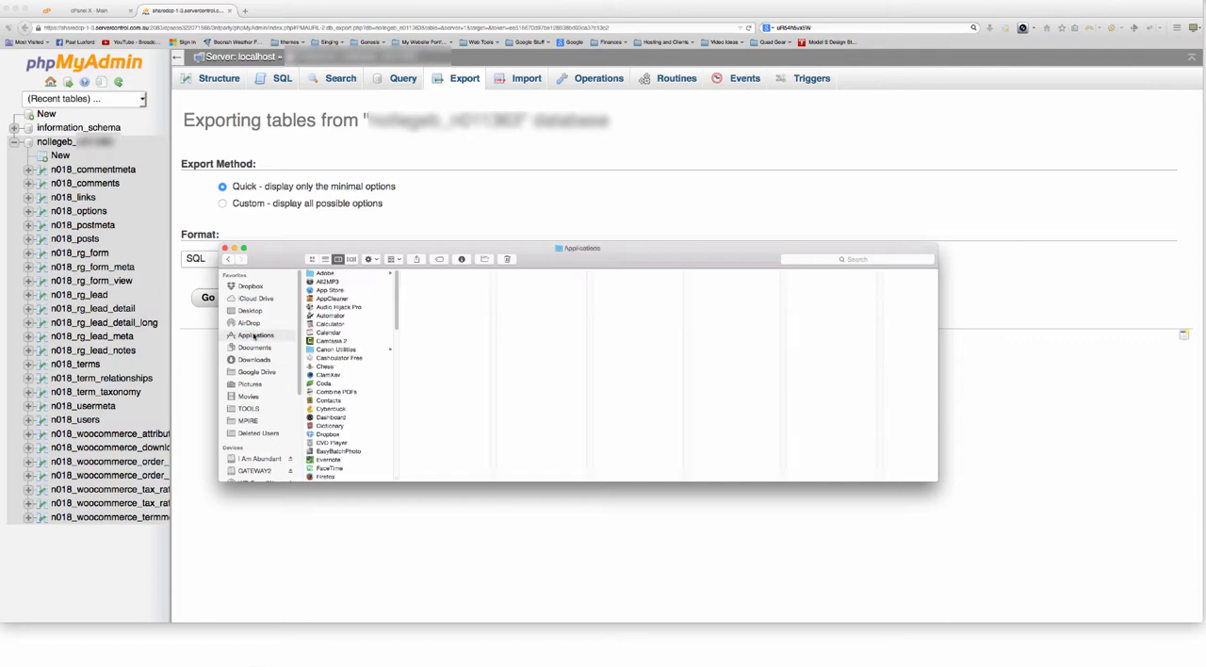
pyautogui.scroll(-3, 363, 349)
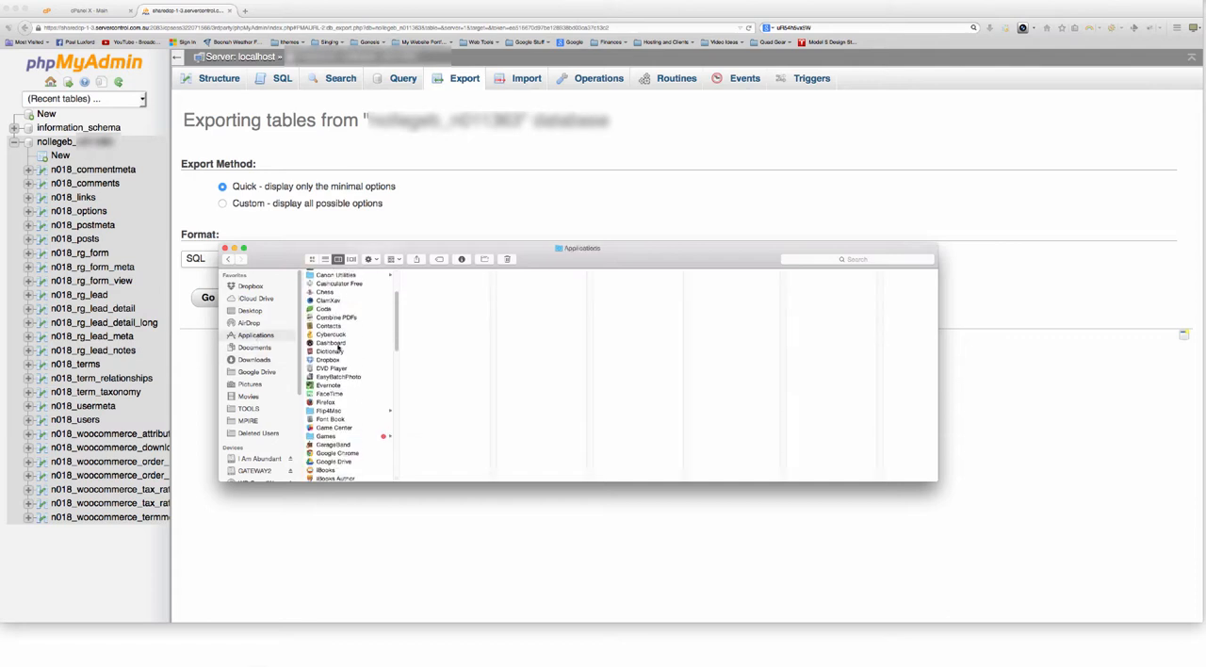
pyautogui.click(332, 334)
pyautogui.click(485, 220)
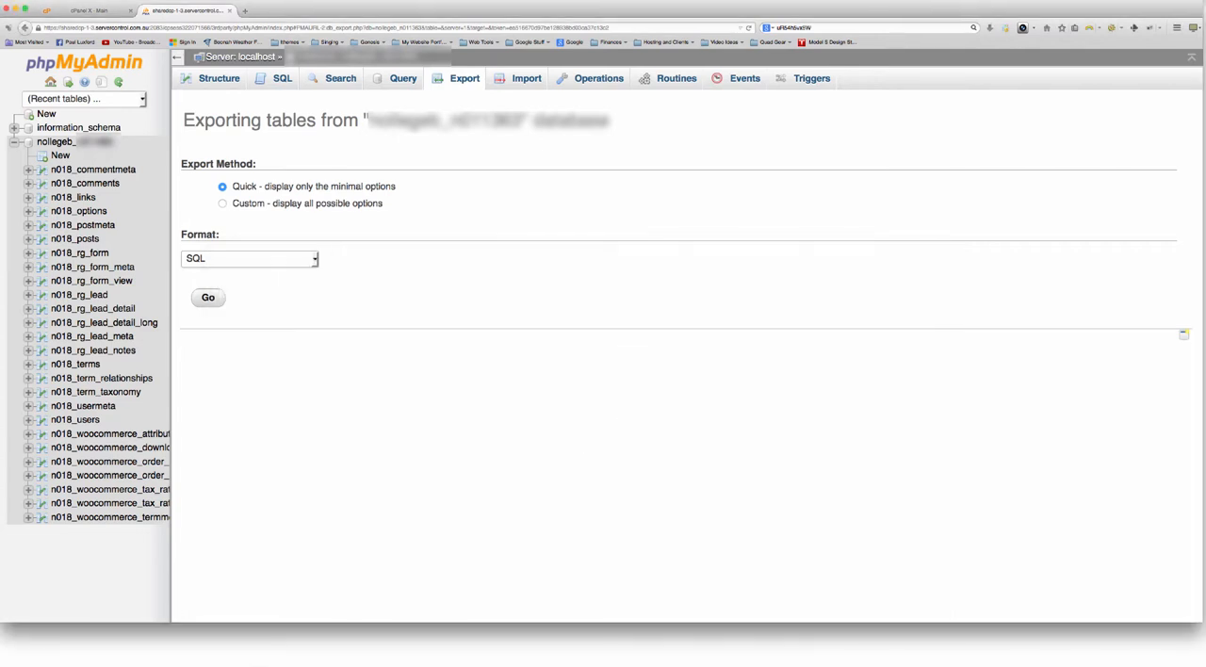
# Search Google for cyberduck in a new browser tab and look over the download options on the official cyberduck.io site
pyautogui.click(245, 10)
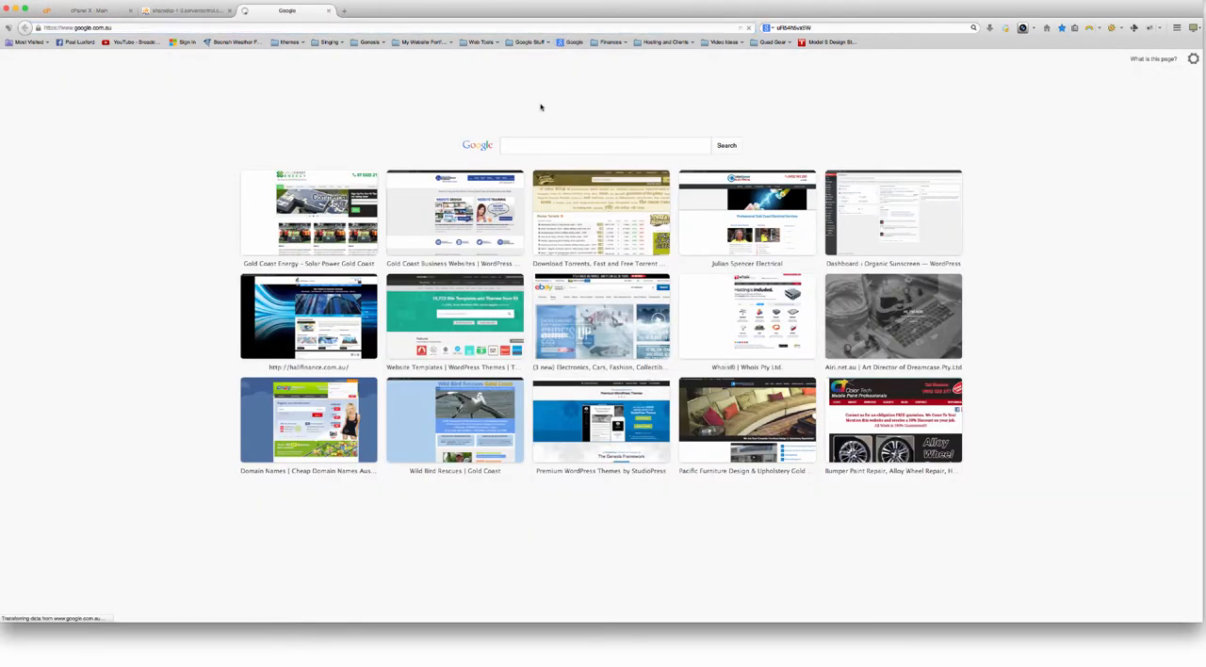
pyautogui.write('cyberduck')
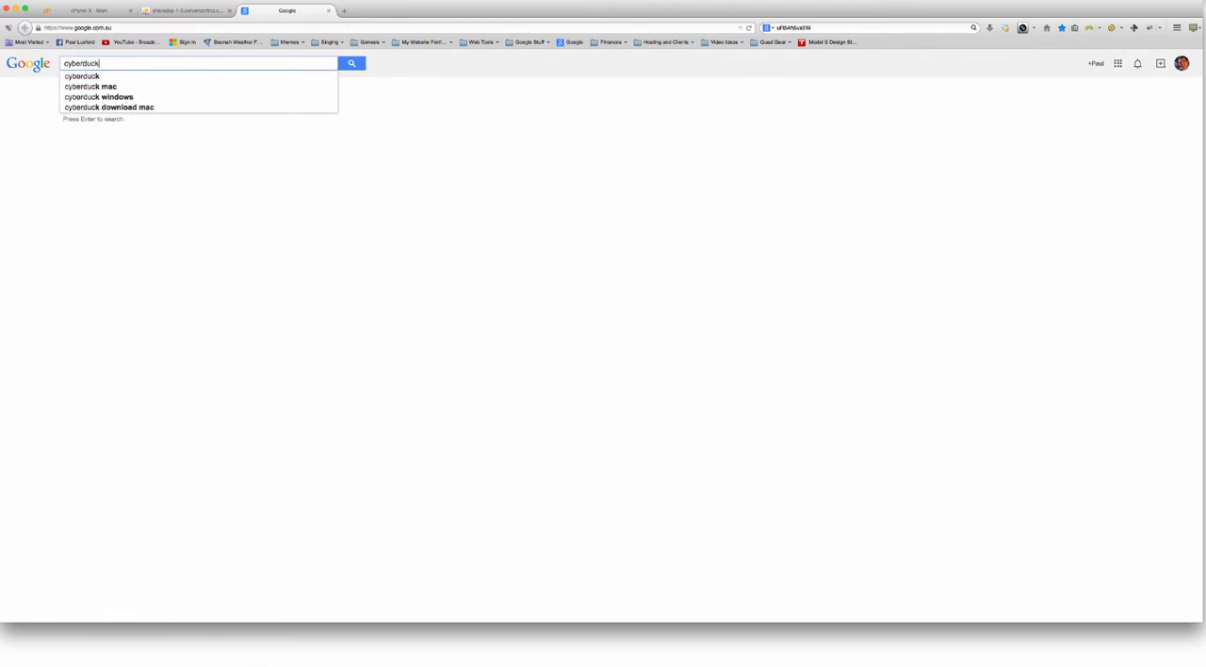
pyautogui.press('Return')
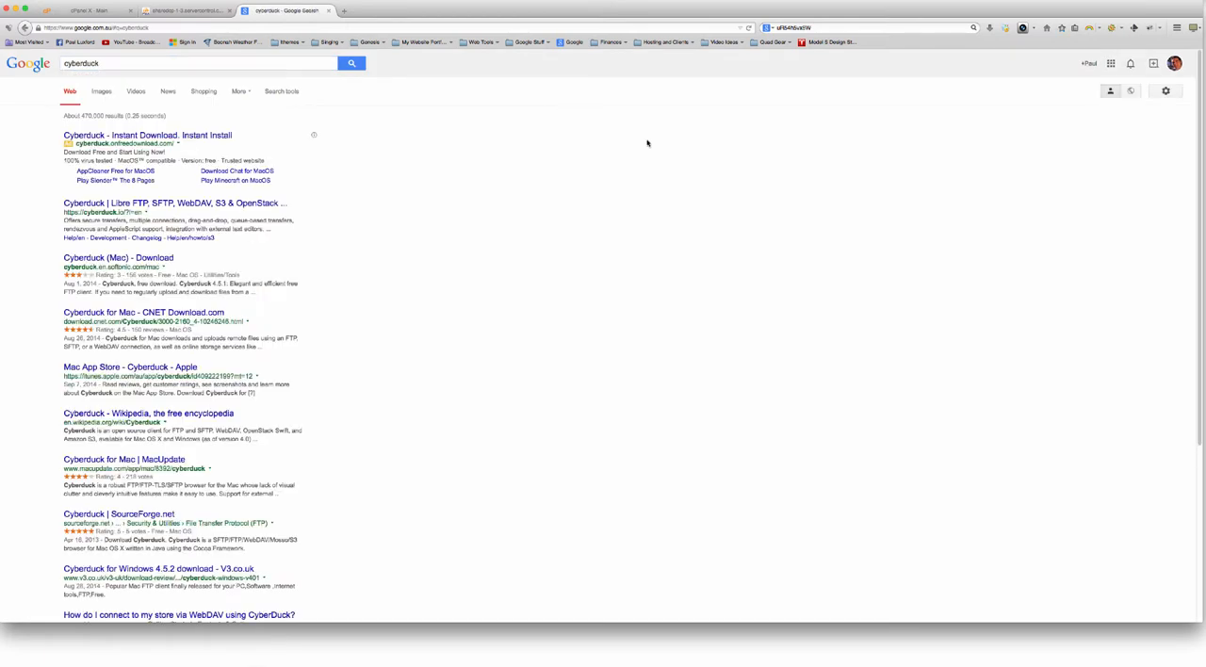
pyautogui.click(179, 205)
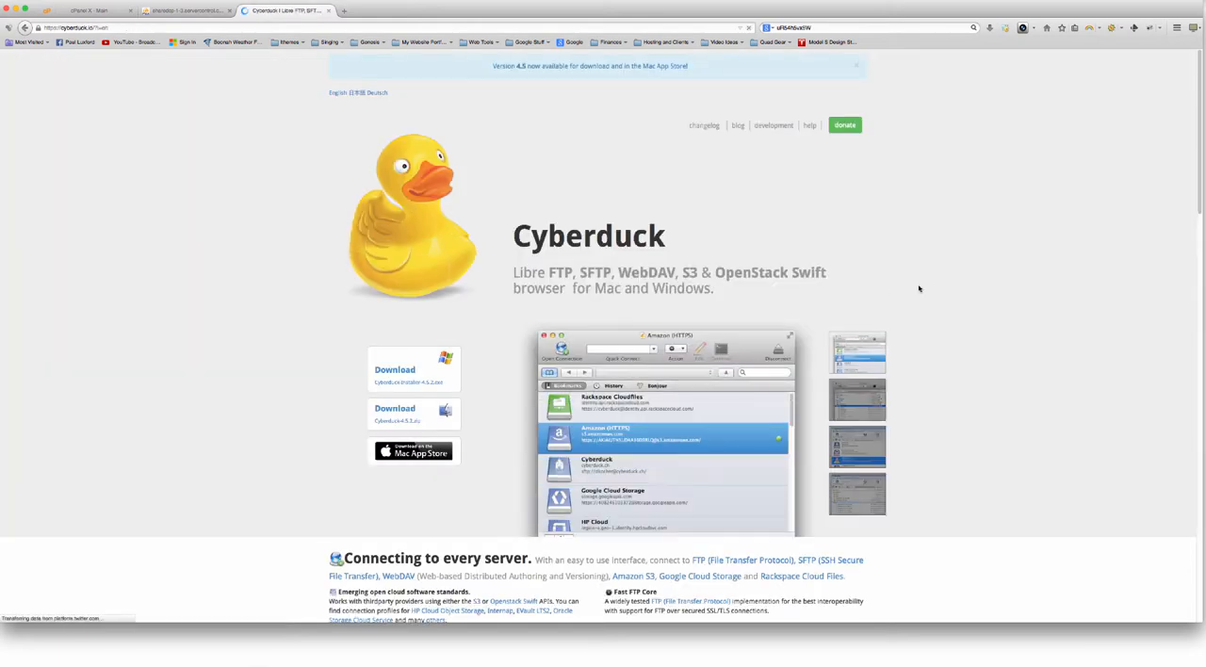
pyautogui.scroll(-2, 914, 288)
pyautogui.scroll(-2, 912, 288)
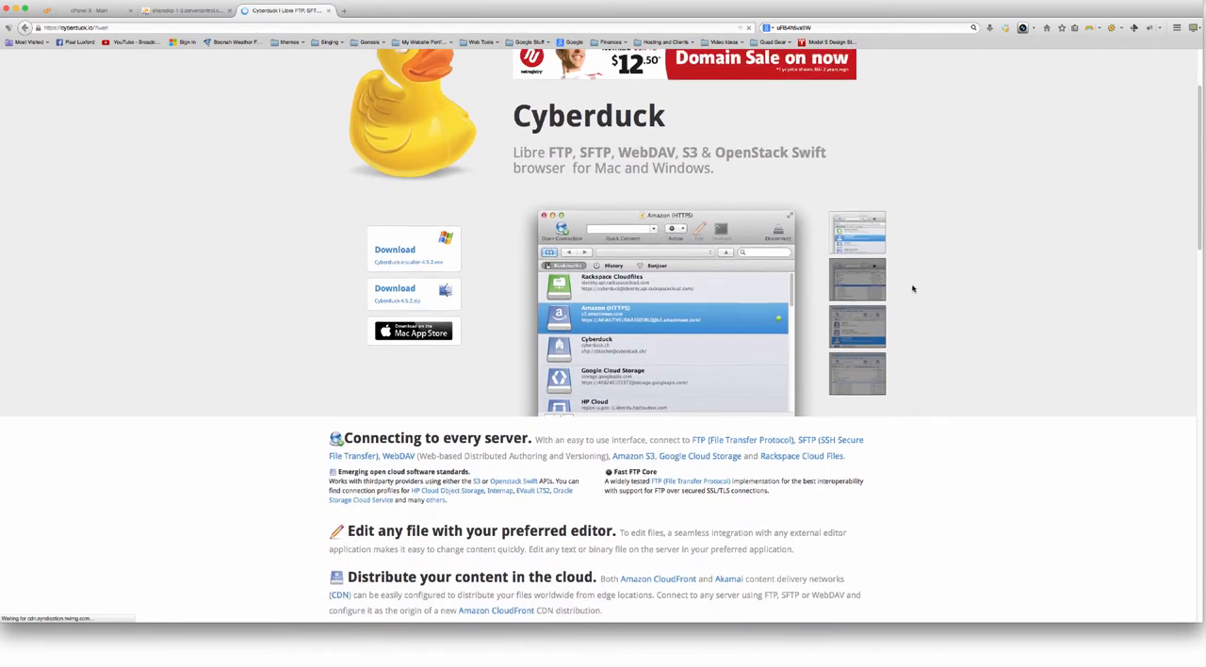
pyautogui.scroll(3, 912, 289)
pyautogui.scroll(-2, 912, 289)
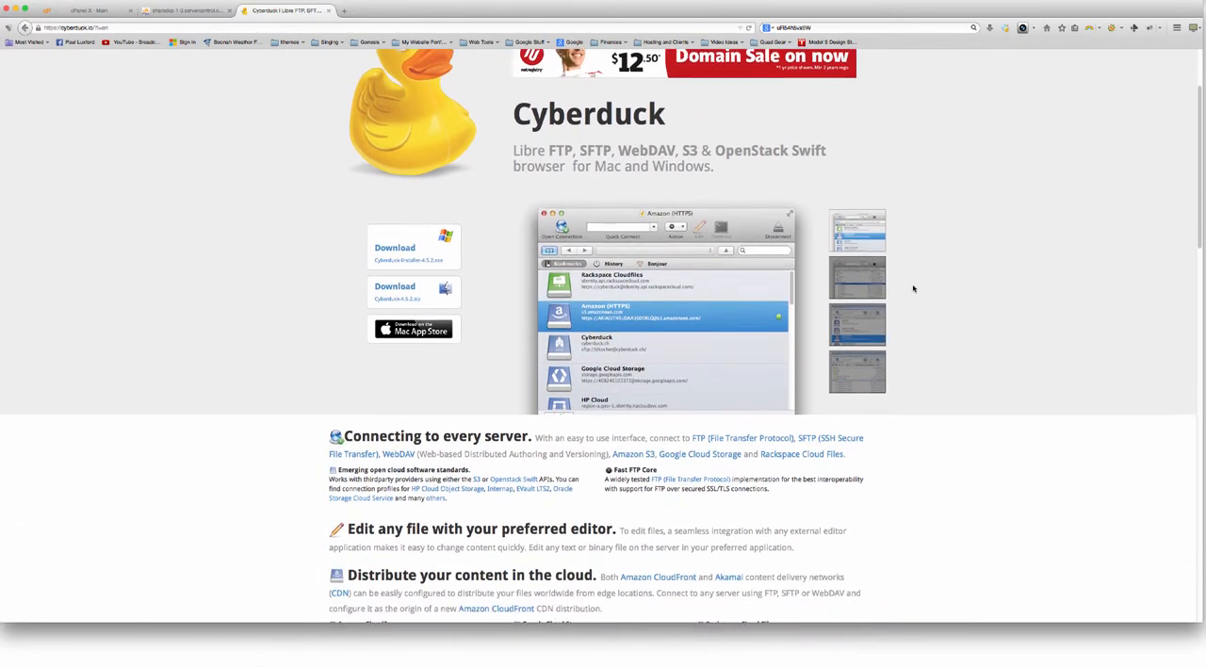
pyautogui.scroll(3, 927, 304)
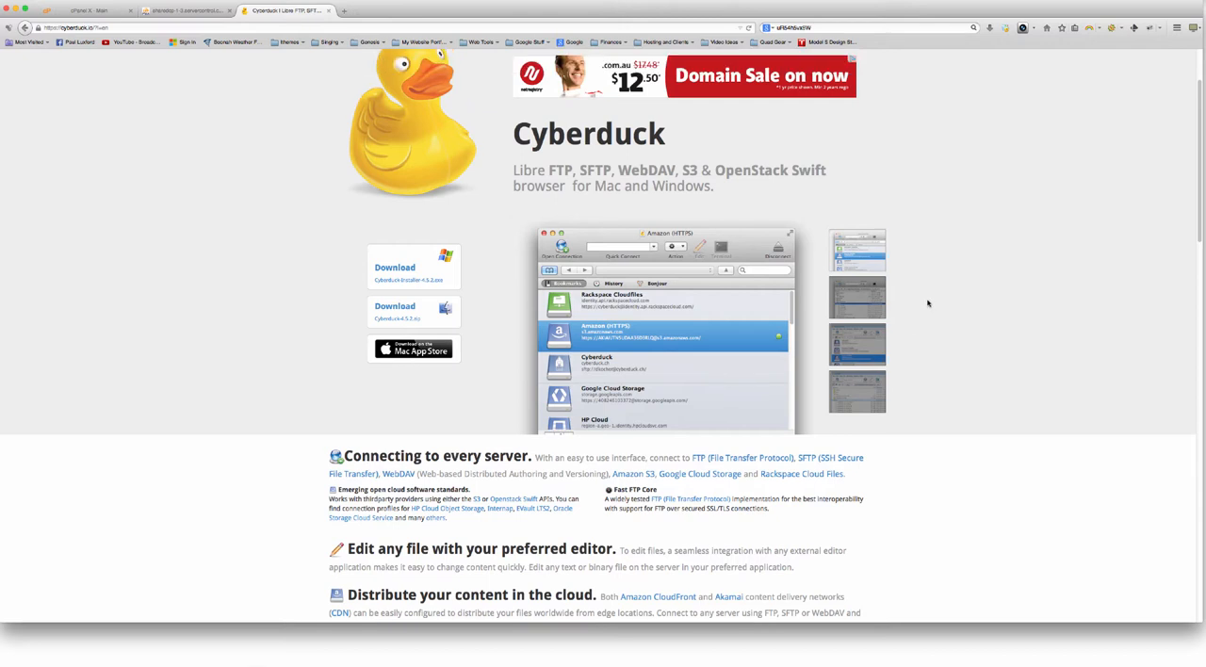
pyautogui.scroll(2, 925, 303)
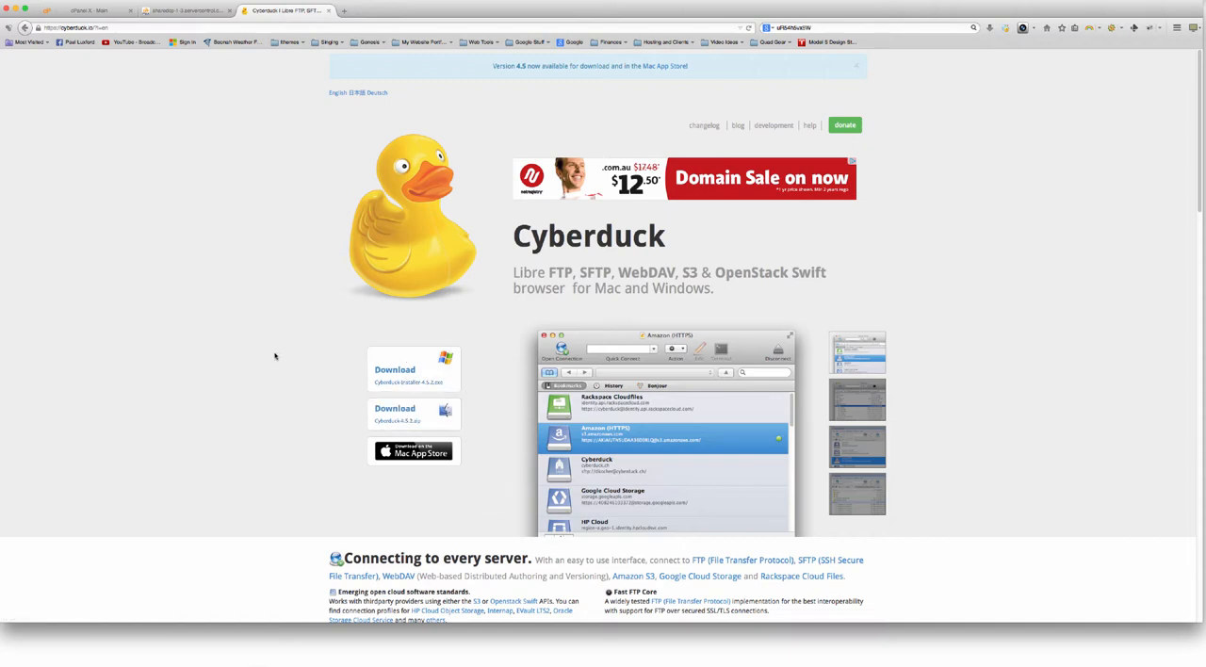
# Close the Cyberduck website and phpMyAdmin pages, and launch Cyberduck from the Applications folder
pyautogui.click(218, 8)
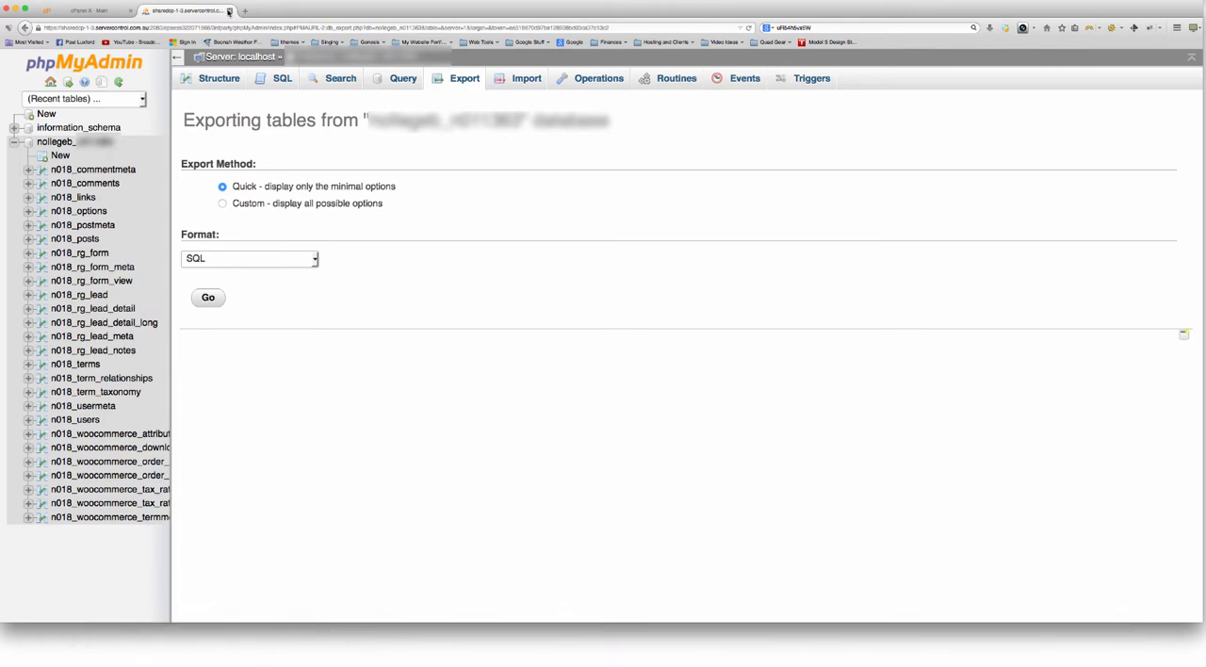
pyautogui.click(228, 11)
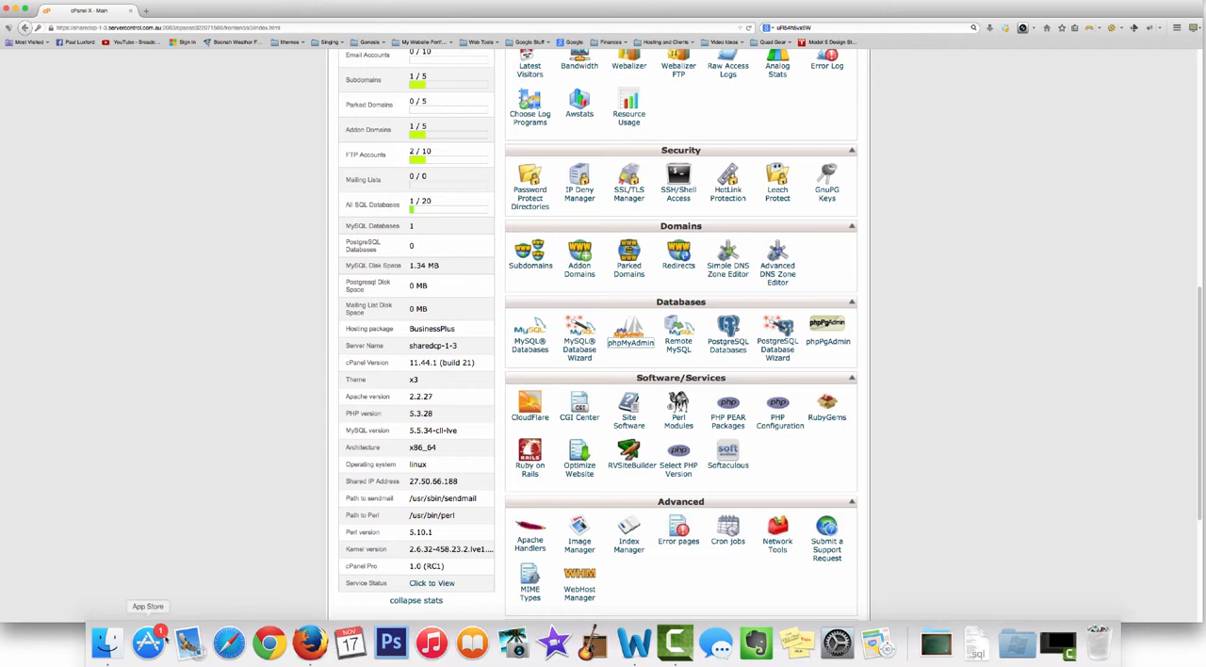
pyautogui.click(106, 644)
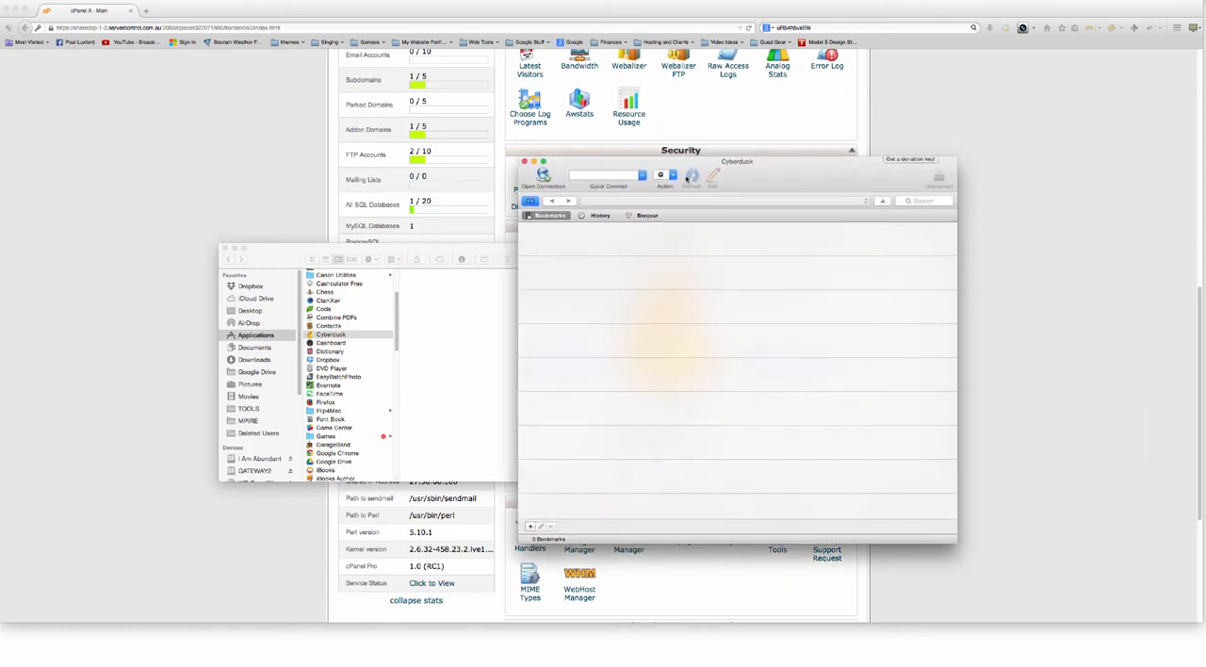
pyautogui.click(226, 248)
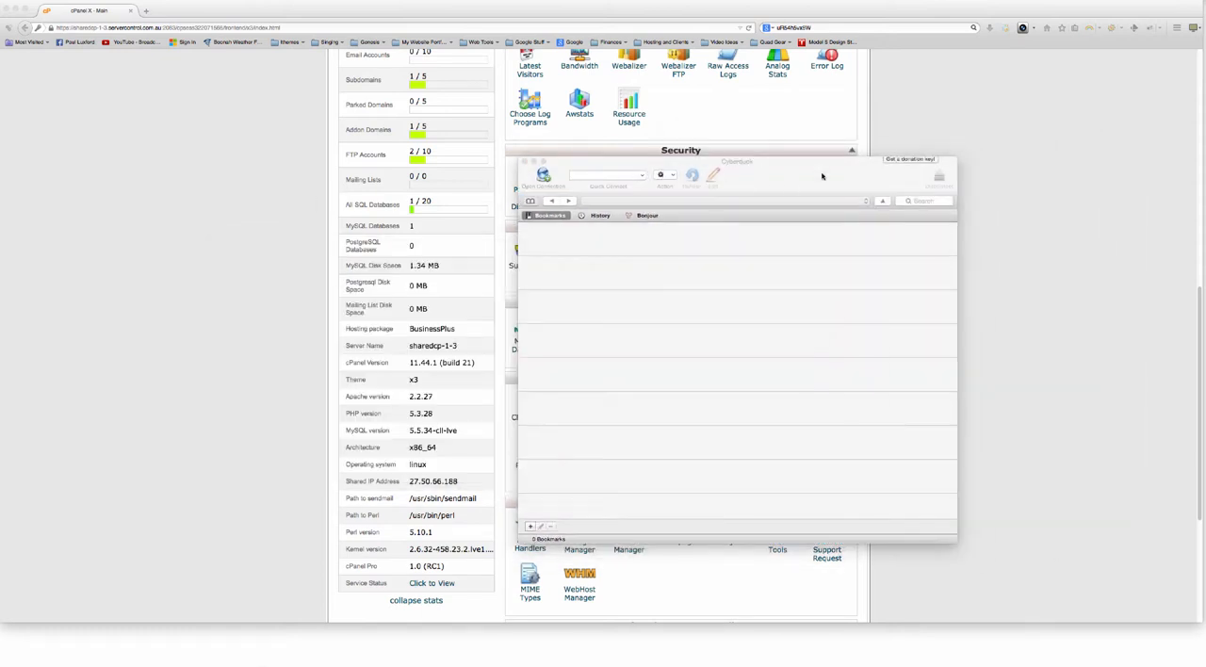
# Set up a new FTP connection in Cyberduck with ftp.nollegebase.com as the server
pyautogui.click(544, 176)
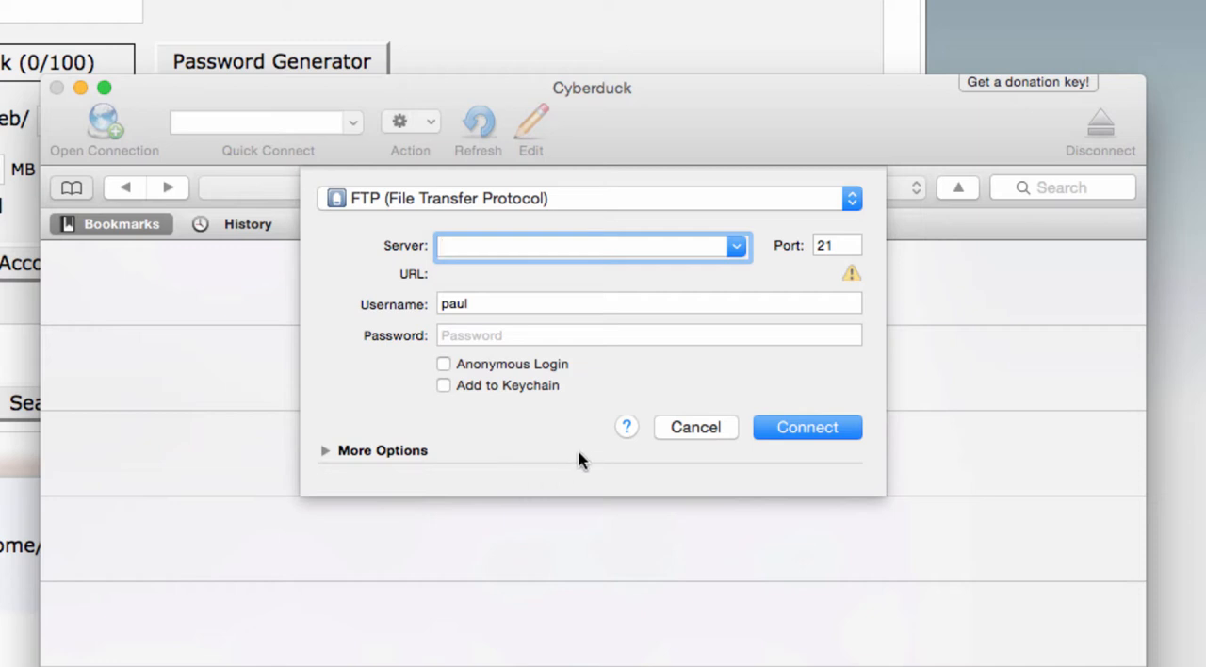
pyautogui.write('f')
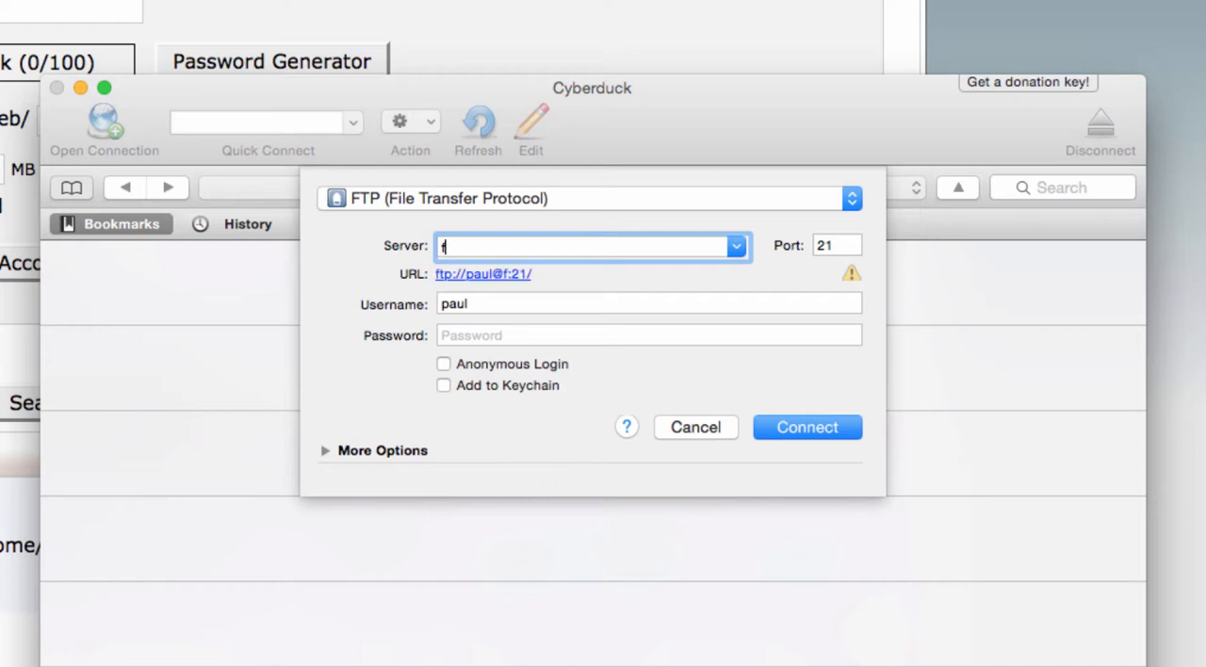
pyautogui.write('tp.nollege')
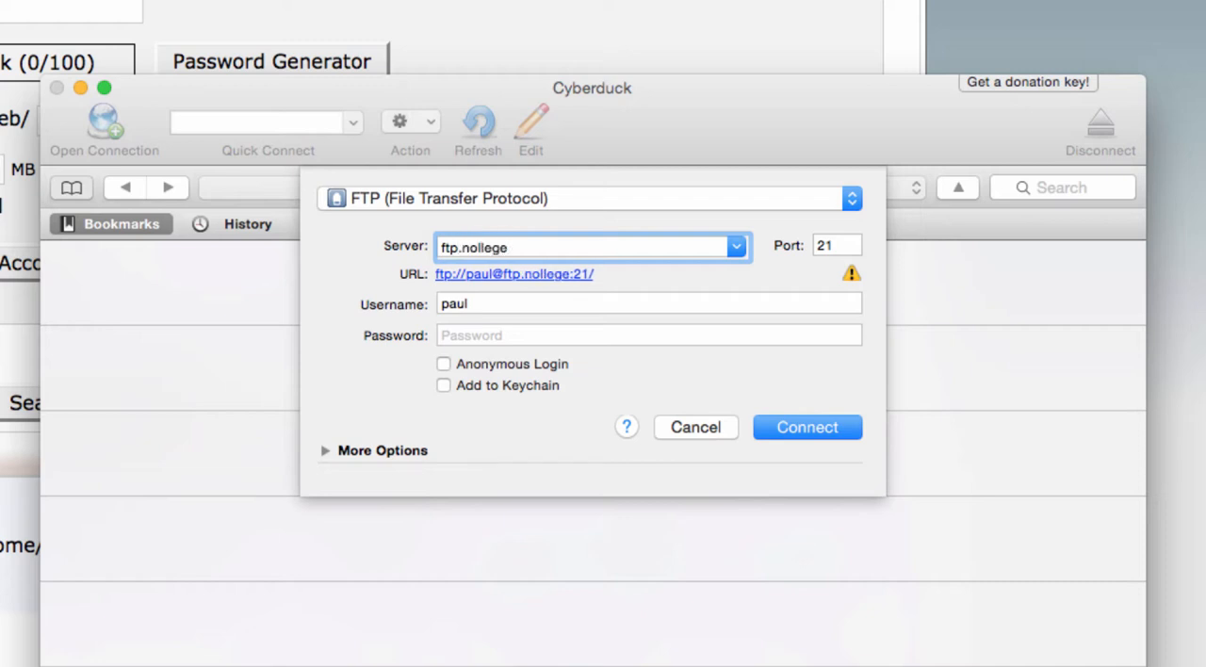
pyautogui.write('base.com')
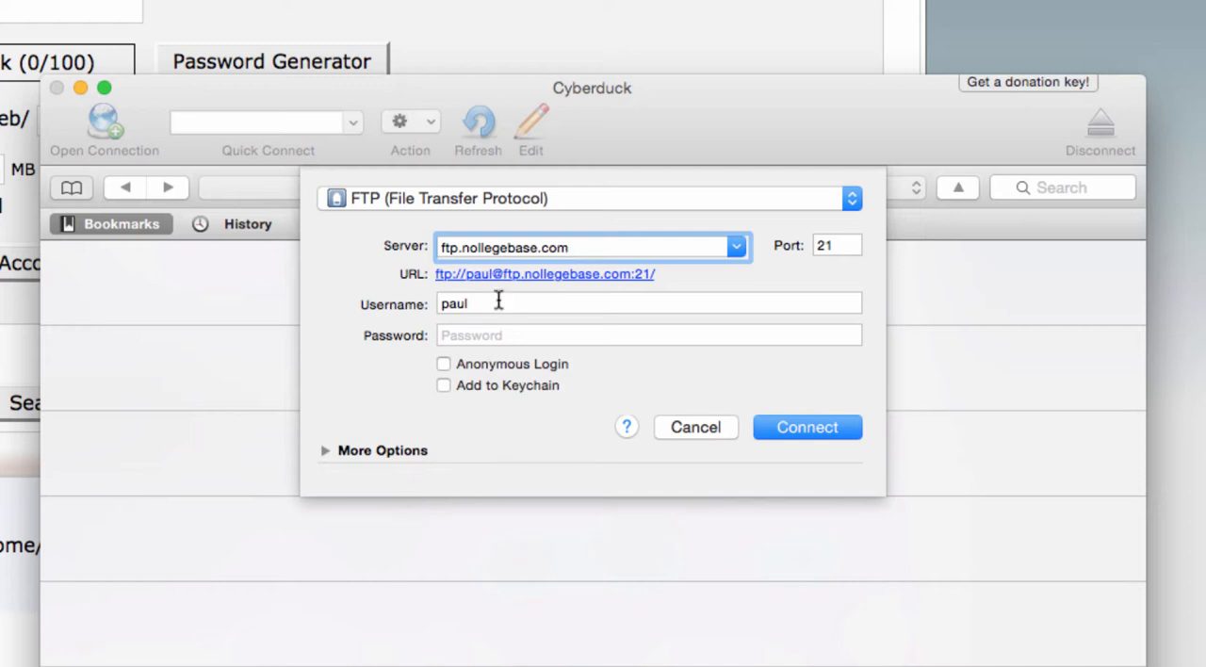
# Enter nollegeb as the FTP username, fill in the account password, and connect over plain FTP without switching to FTP-SSL
pyautogui.doubleClick(460, 303)
pyautogui.write('noll')
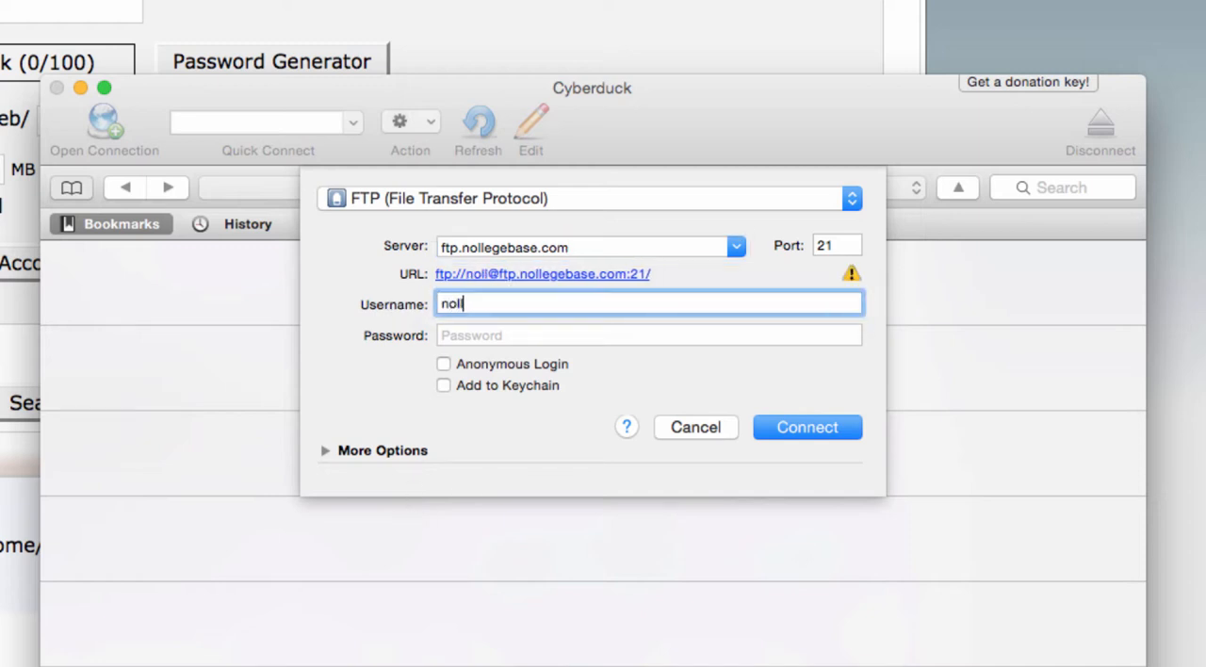
pyautogui.write('ege')
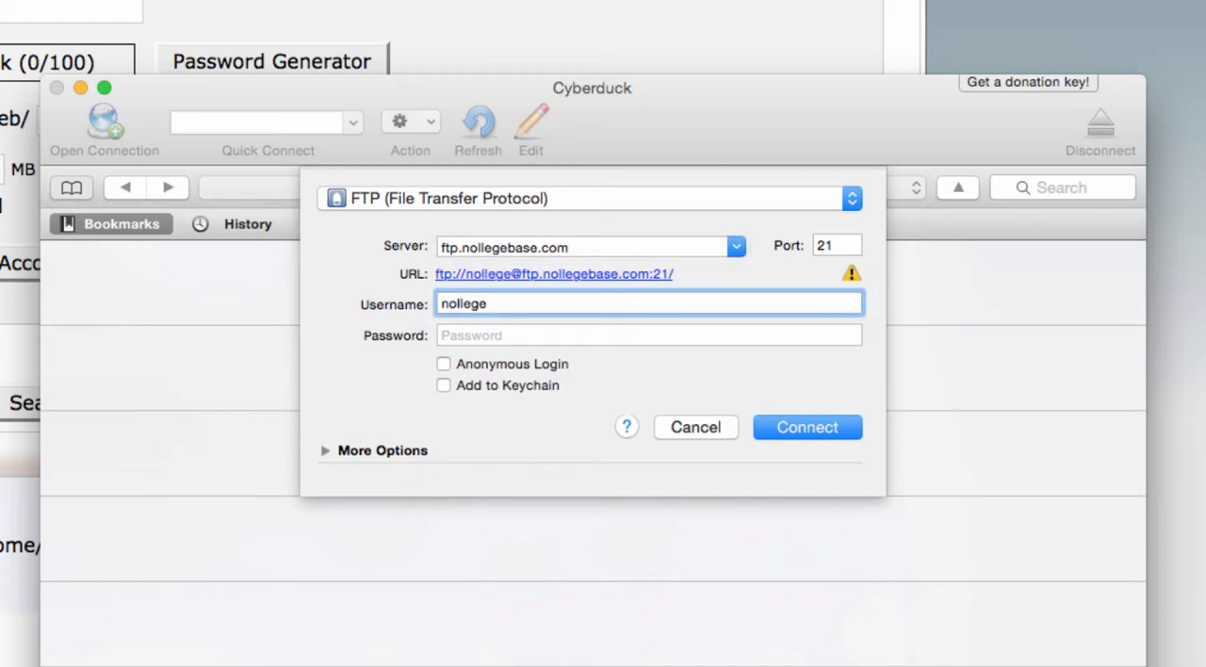
pyautogui.write('b')
pyautogui.press('Tab')
pyautogui.press('super+v')
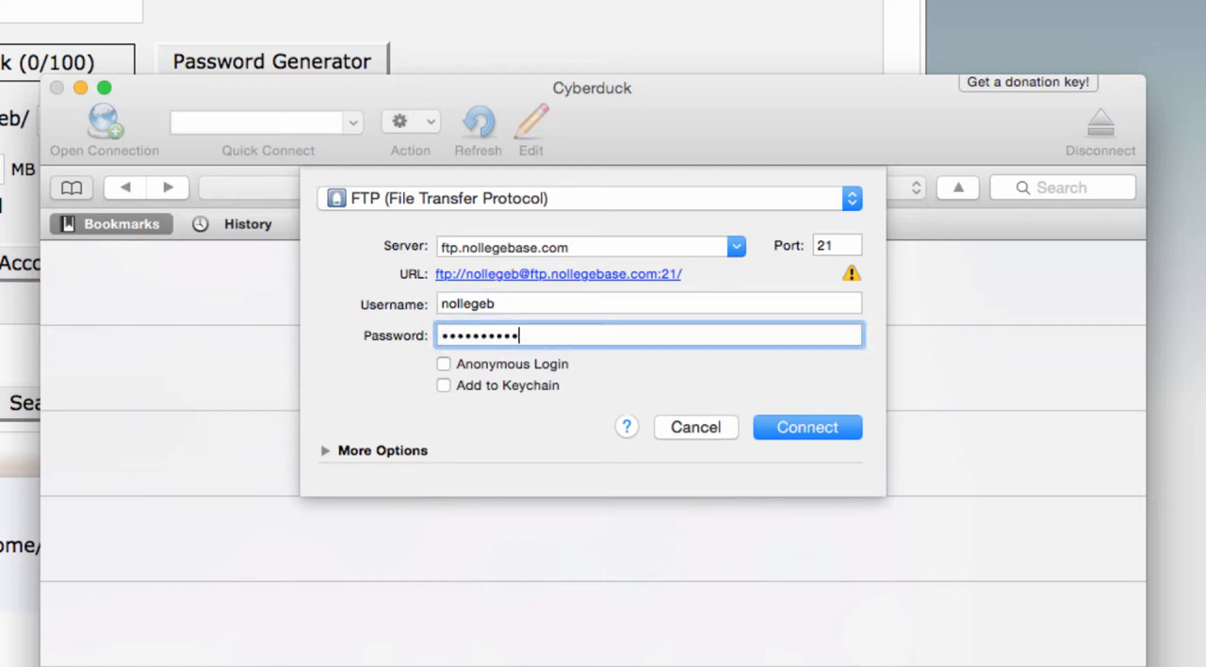
pyautogui.click(801, 429)
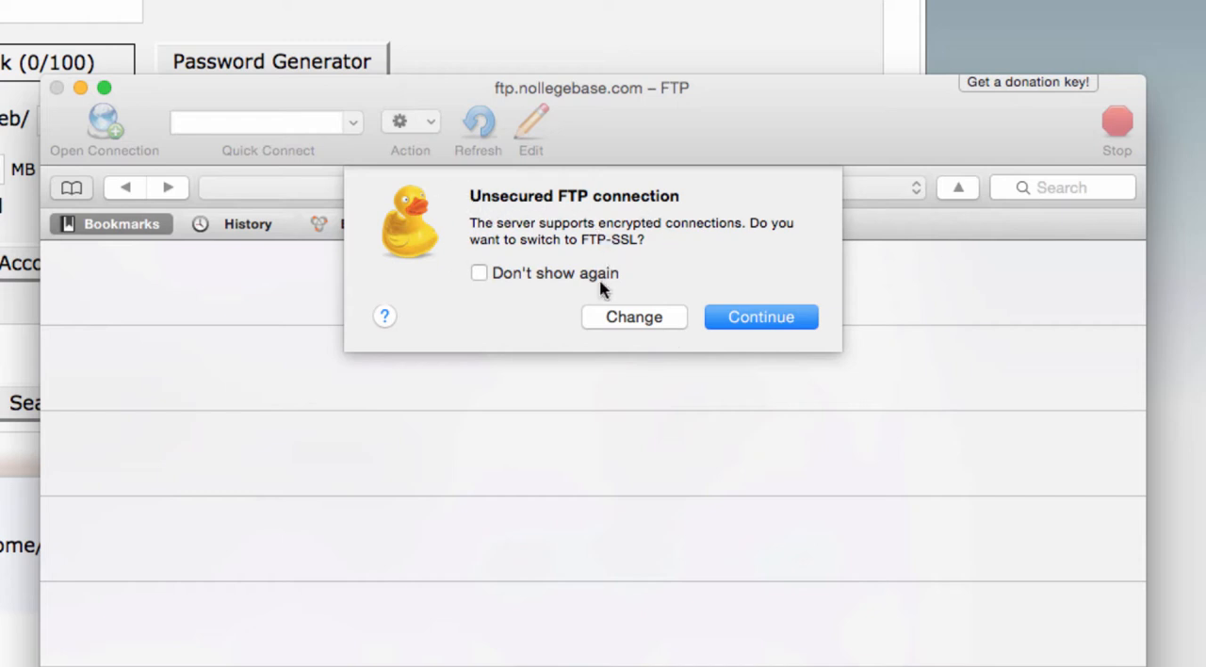
pyautogui.click(765, 322)
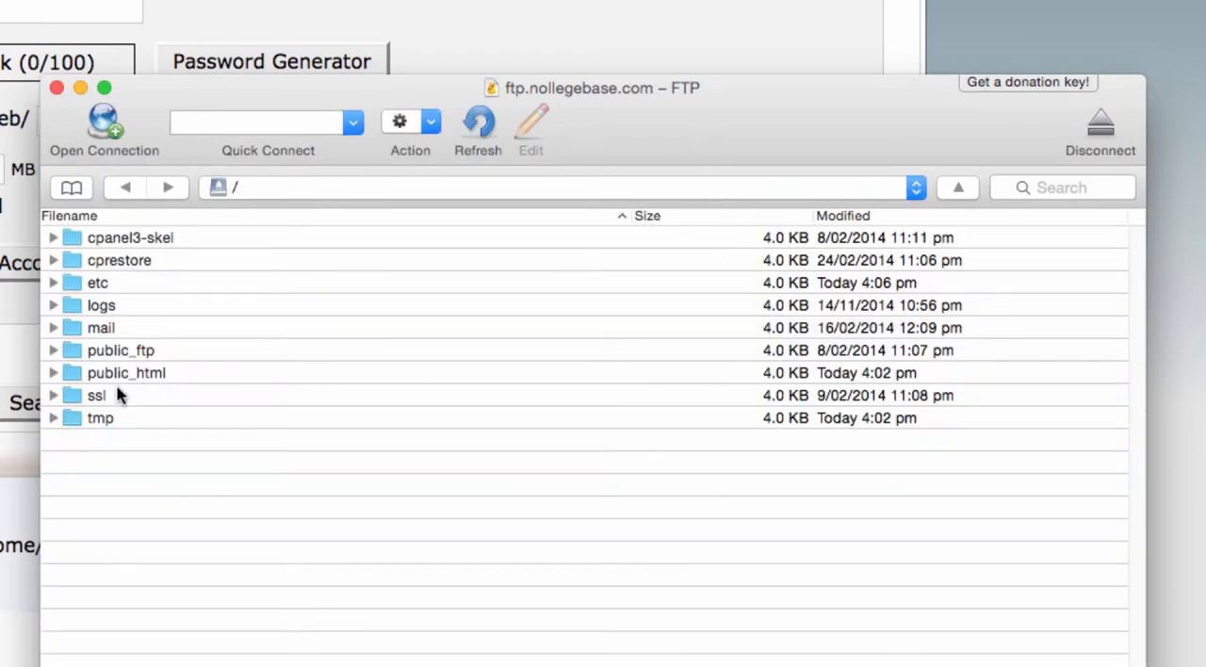
# Open the public_html folder on the server, select all of its files and folders, and download them to a chosen location
pyautogui.doubleClick(68, 375)
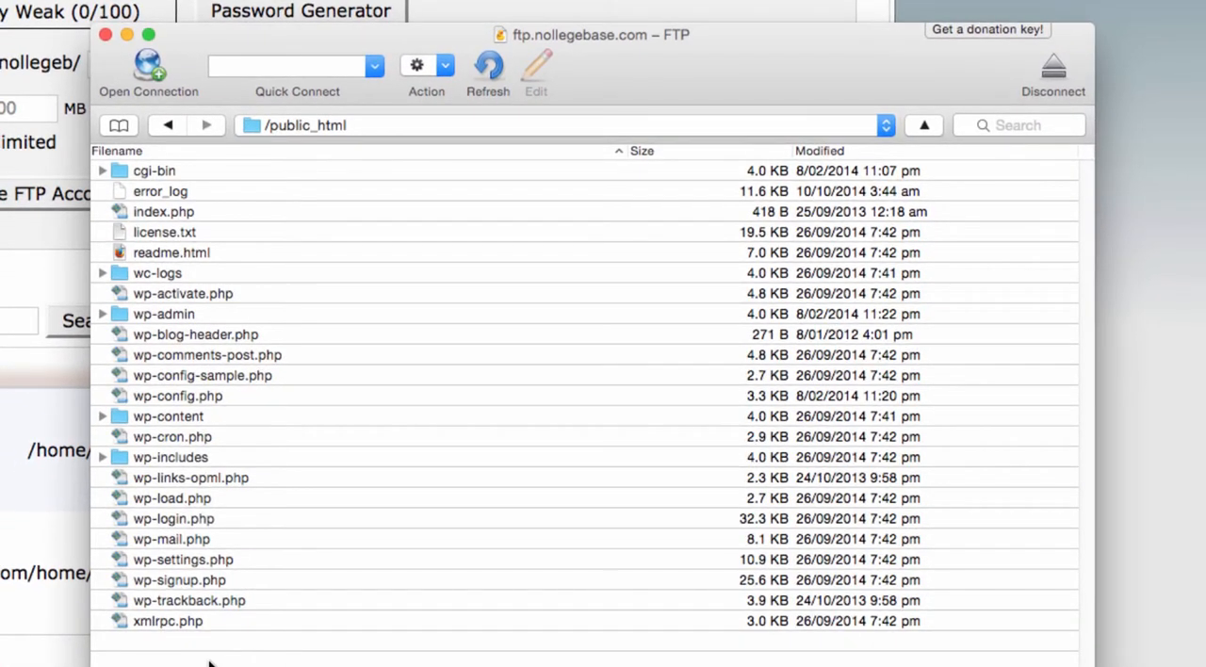
pyautogui.moveTo(209, 665); pyautogui.dragTo(164, 155)
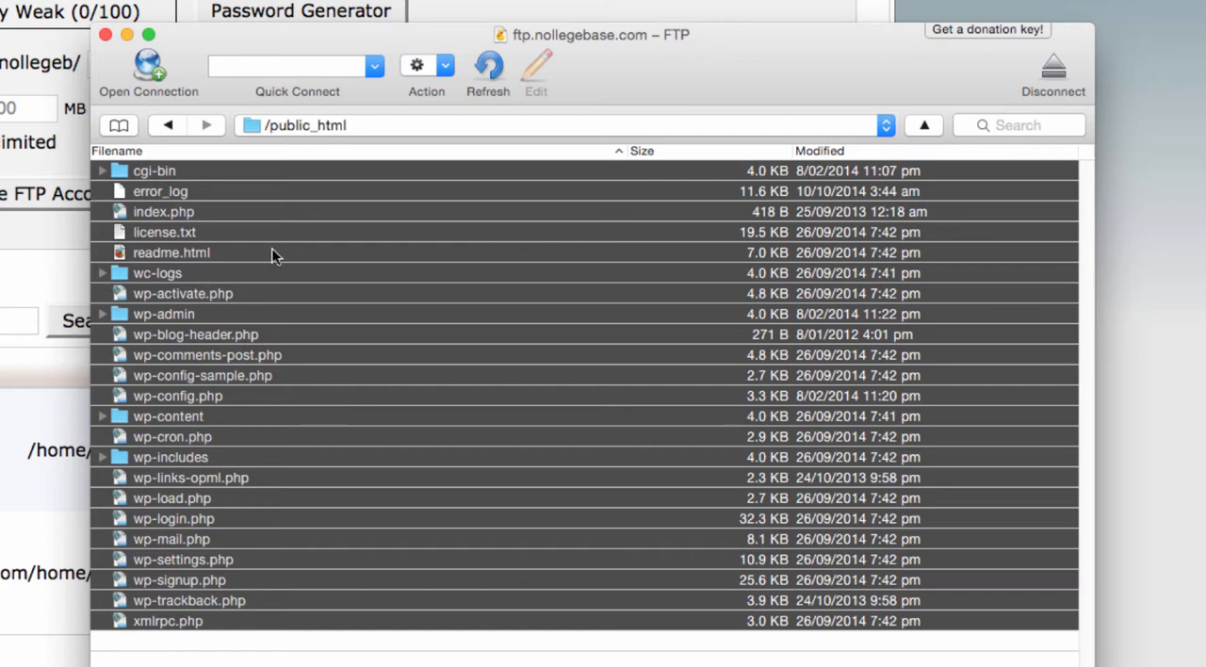
pyautogui.click(447, 66)
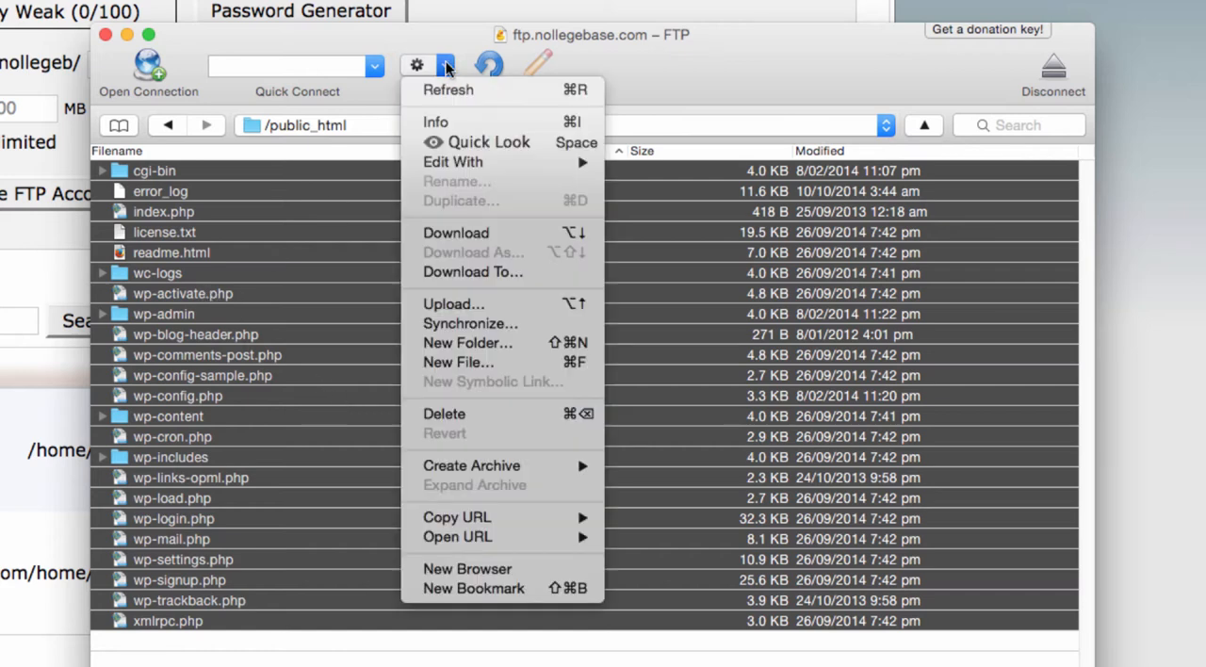
pyautogui.click(479, 274)
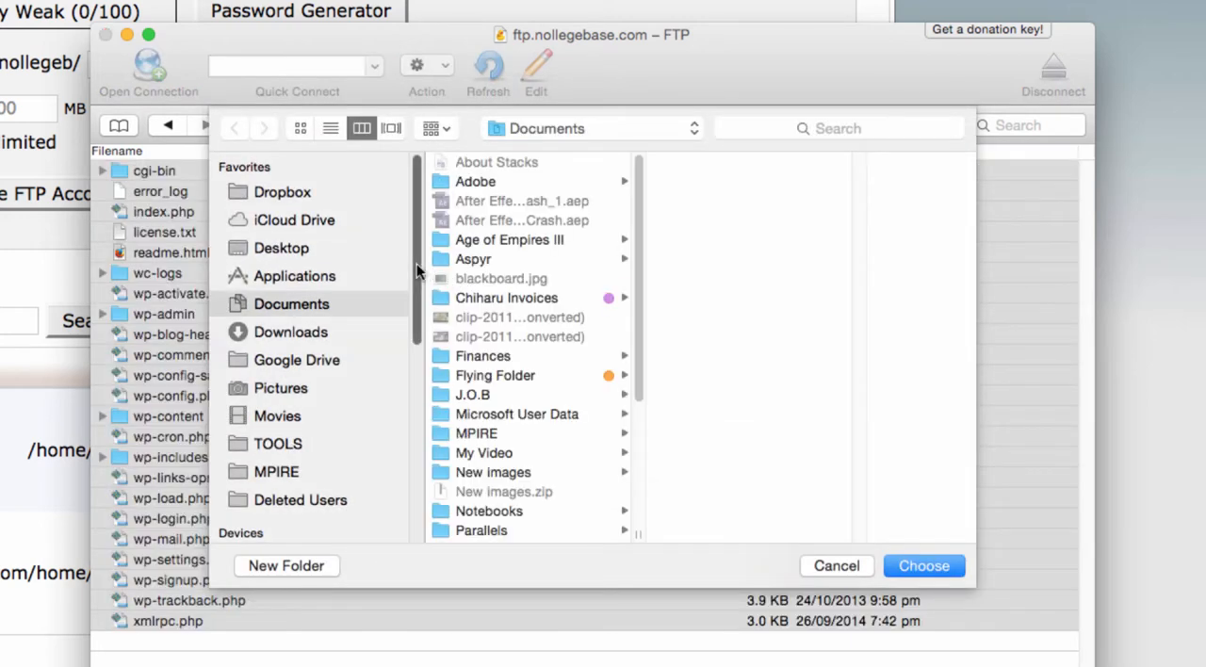
# Create a folder named BU-NOLLEGEBASE 17 NOV 14 in Downloads and choose it as the download destination
pyautogui.click(311, 330)
pyautogui.click(294, 570)
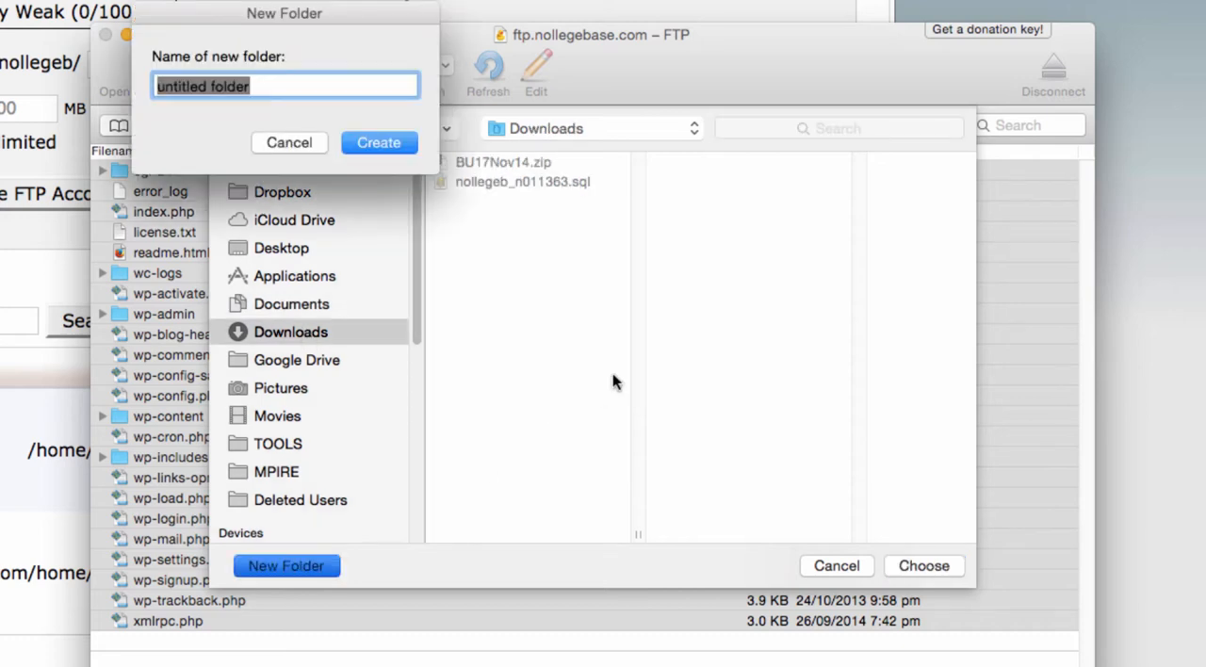
pyautogui.write('BU-NOLLEGEBASE 17 NOV 14')
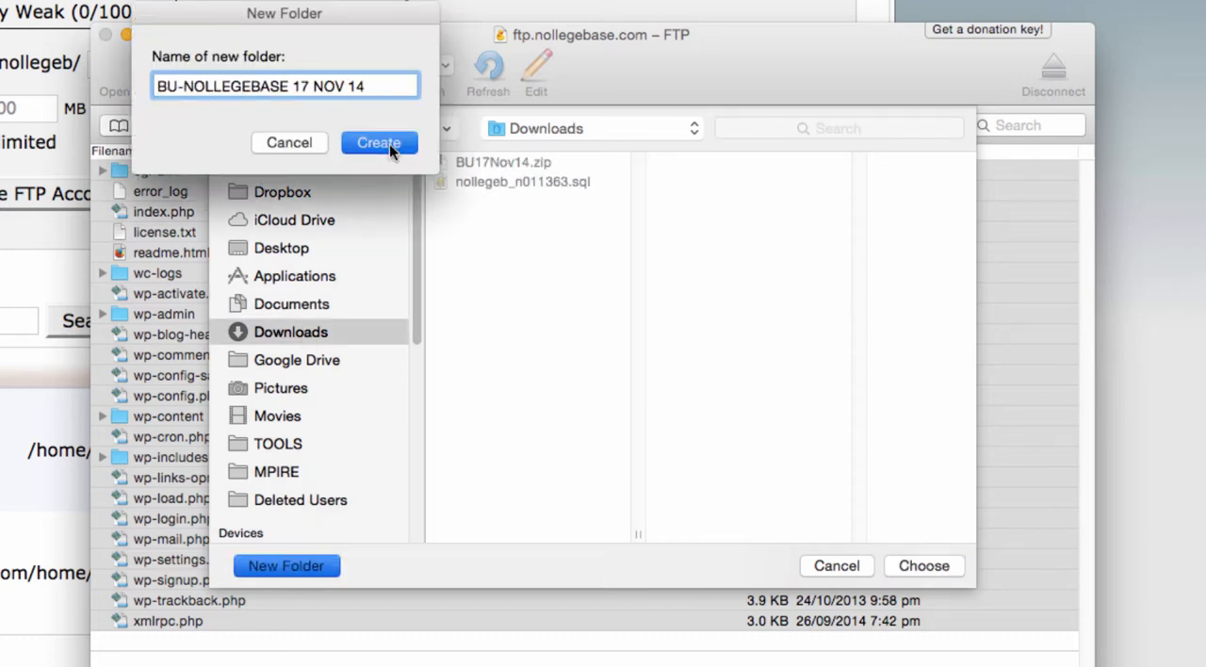
pyautogui.click(389, 143)
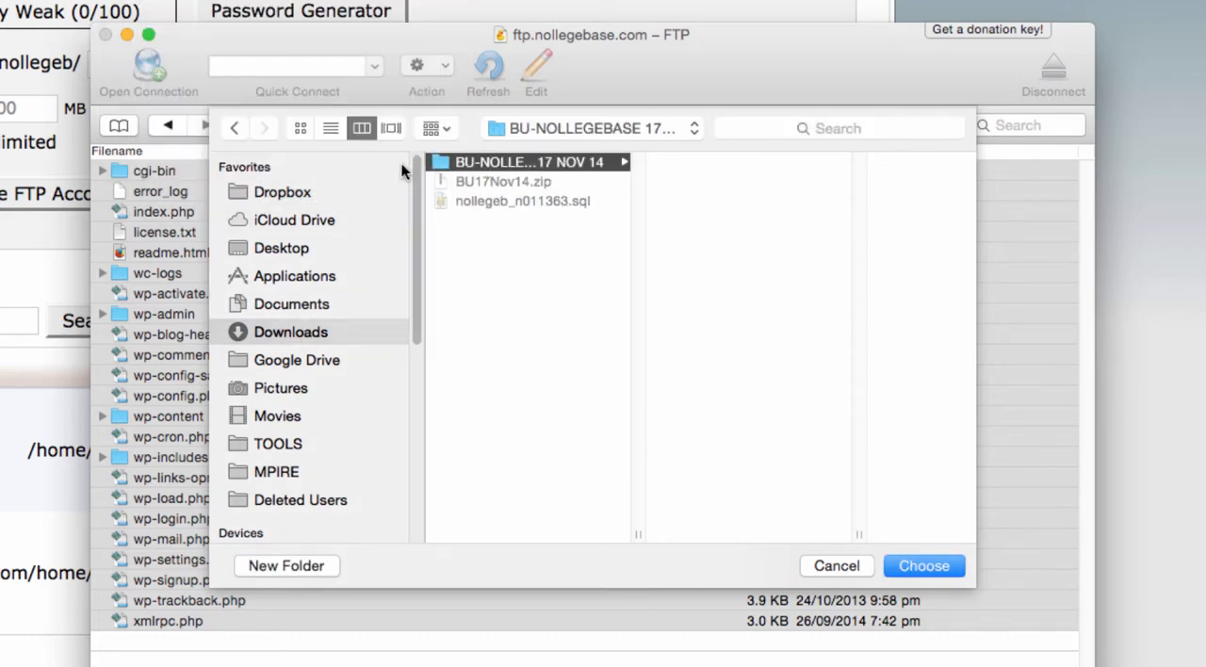
pyautogui.click(930, 571)
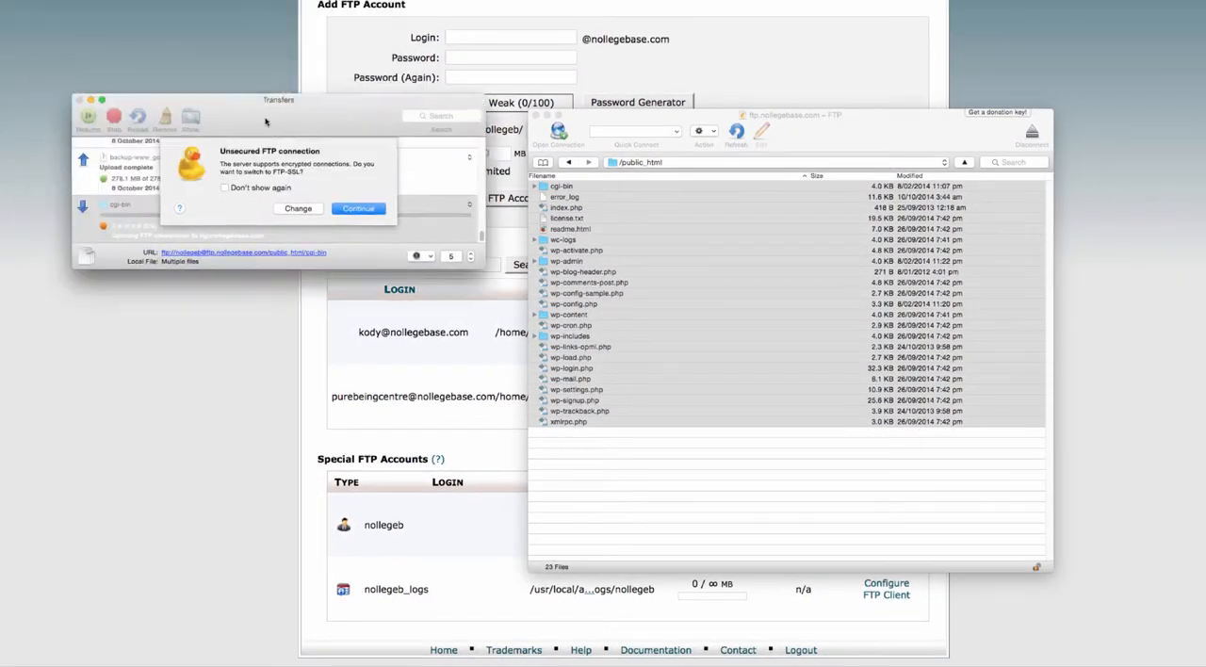
# Continue the download over the unencrypted FTP connection and place the Transfers window beside the file listing
pyautogui.moveTo(266, 121); pyautogui.dragTo(301, 134)
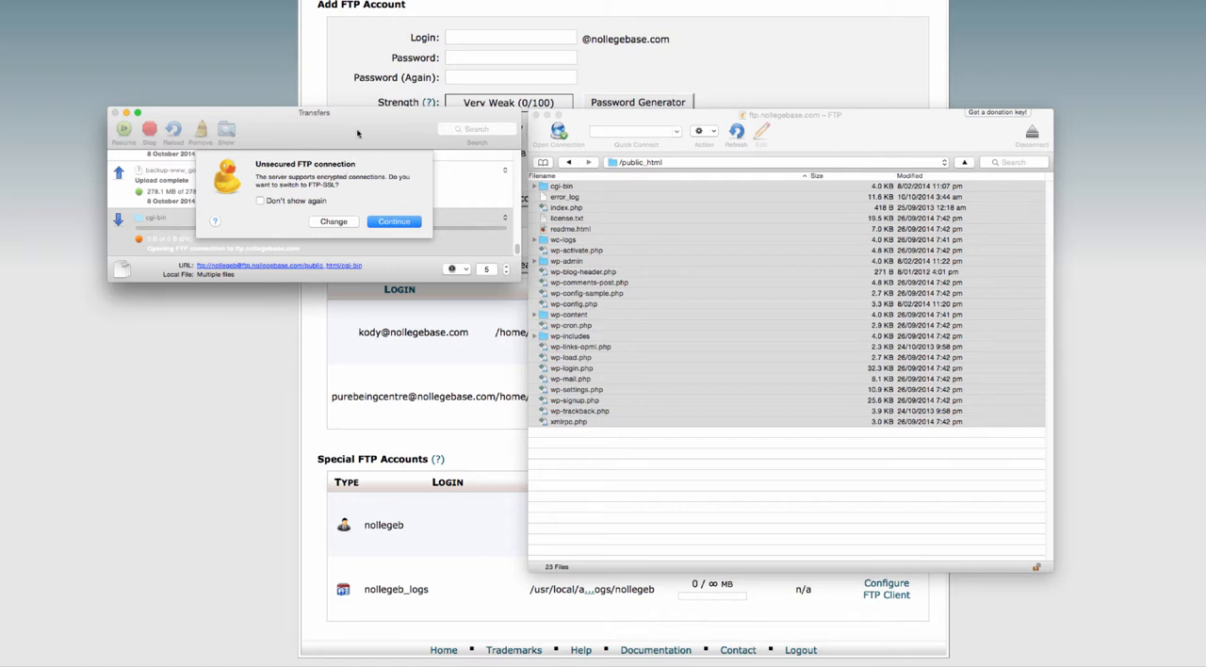
pyautogui.moveTo(357, 133); pyautogui.dragTo(351, 139)
pyautogui.click(394, 229)
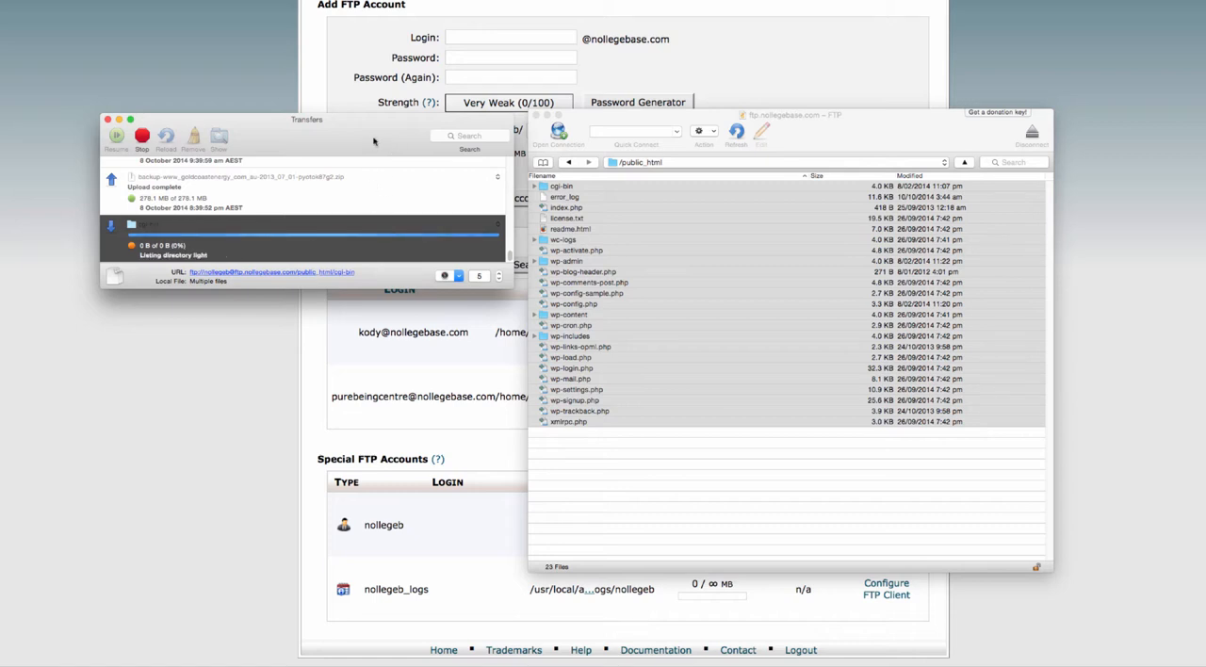
pyautogui.moveTo(375, 142); pyautogui.dragTo(374, 139)
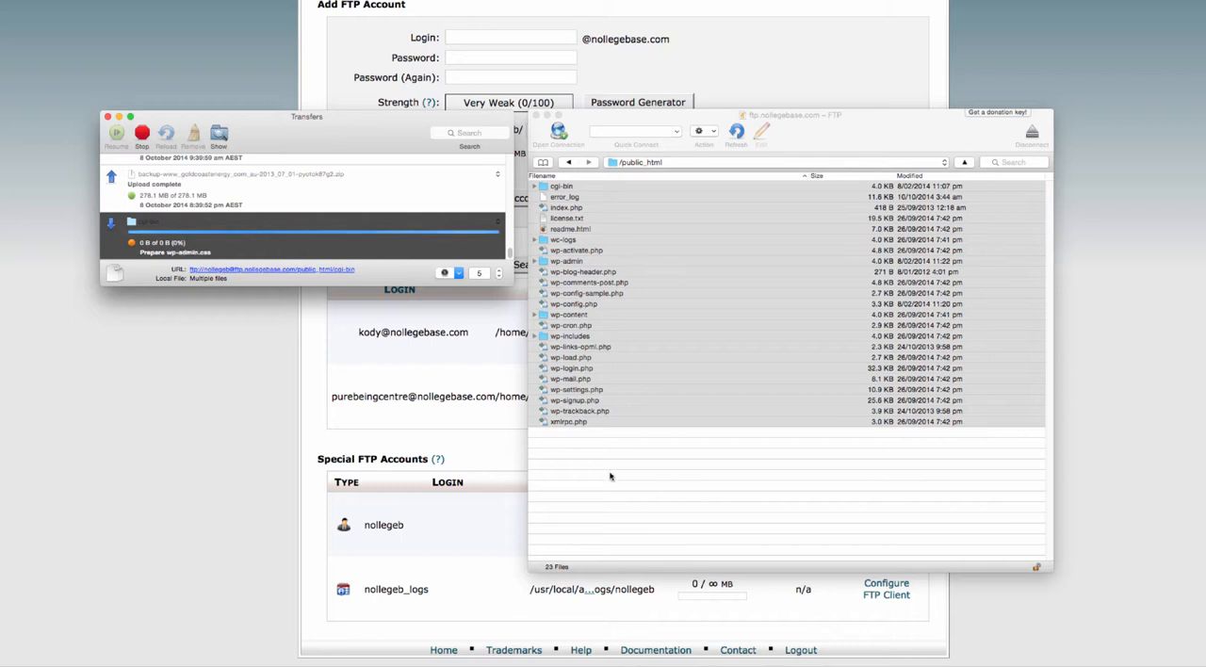
pyautogui.click(612, 212)
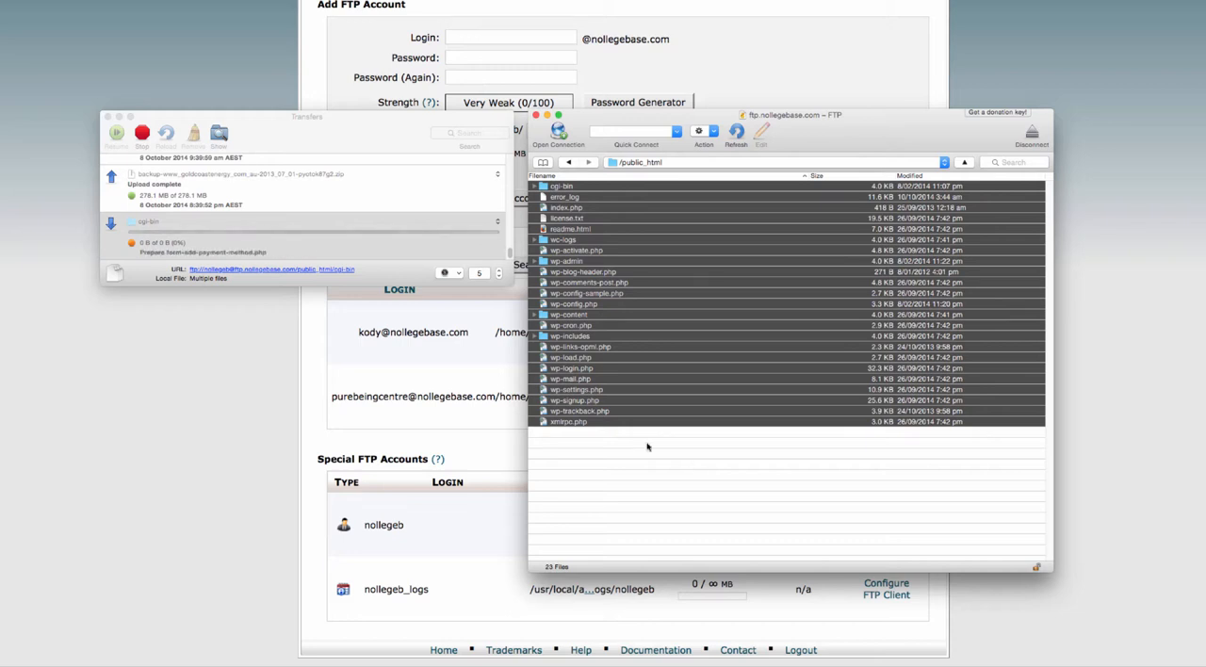
# Stop the running download of the site files and quit Cyberduck
pyautogui.click(142, 135)
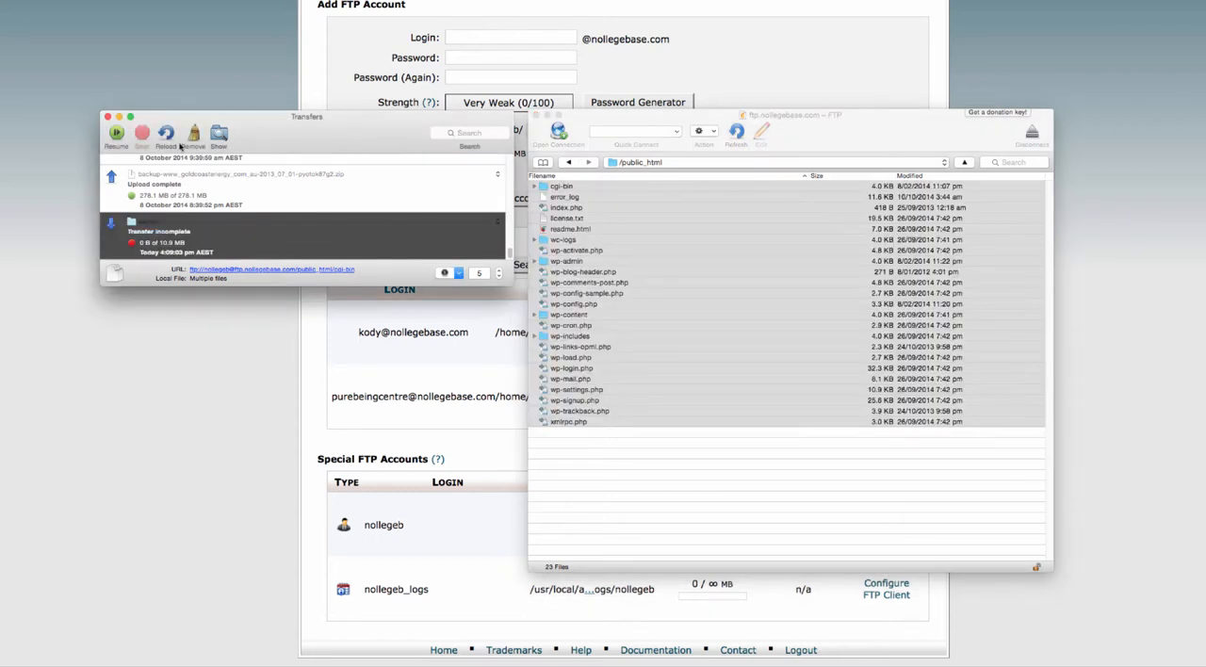
pyautogui.click(107, 115)
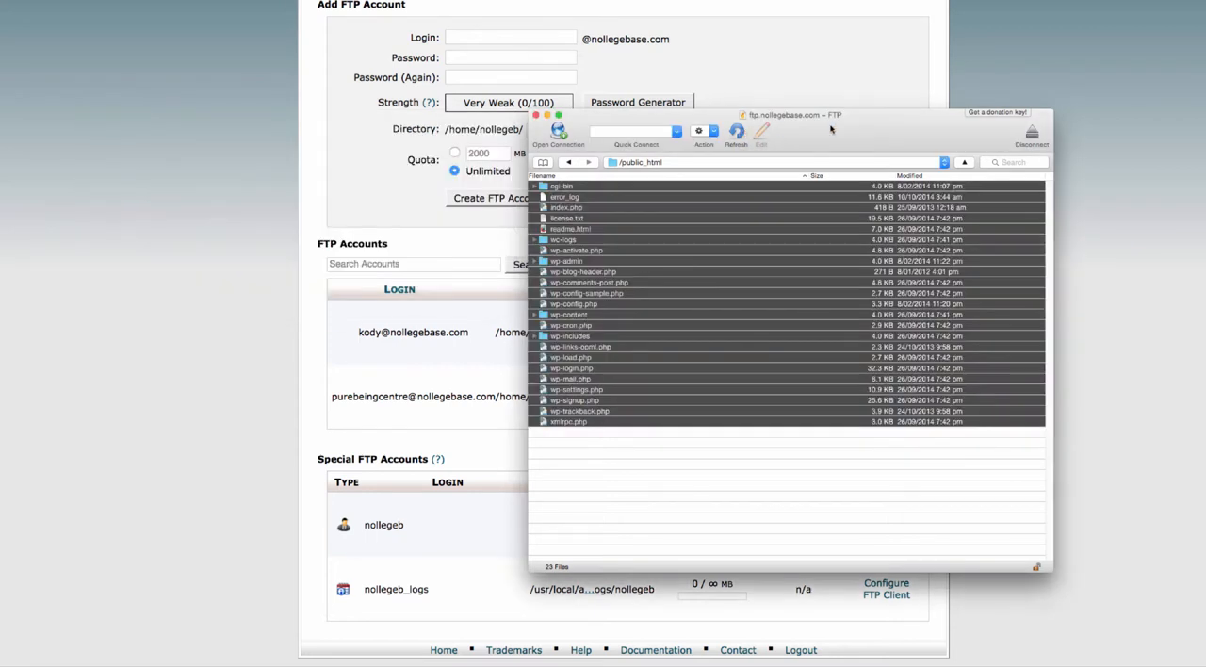
pyautogui.click(716, 492)
pyautogui.moveTo(810, 140); pyautogui.dragTo(825, 151)
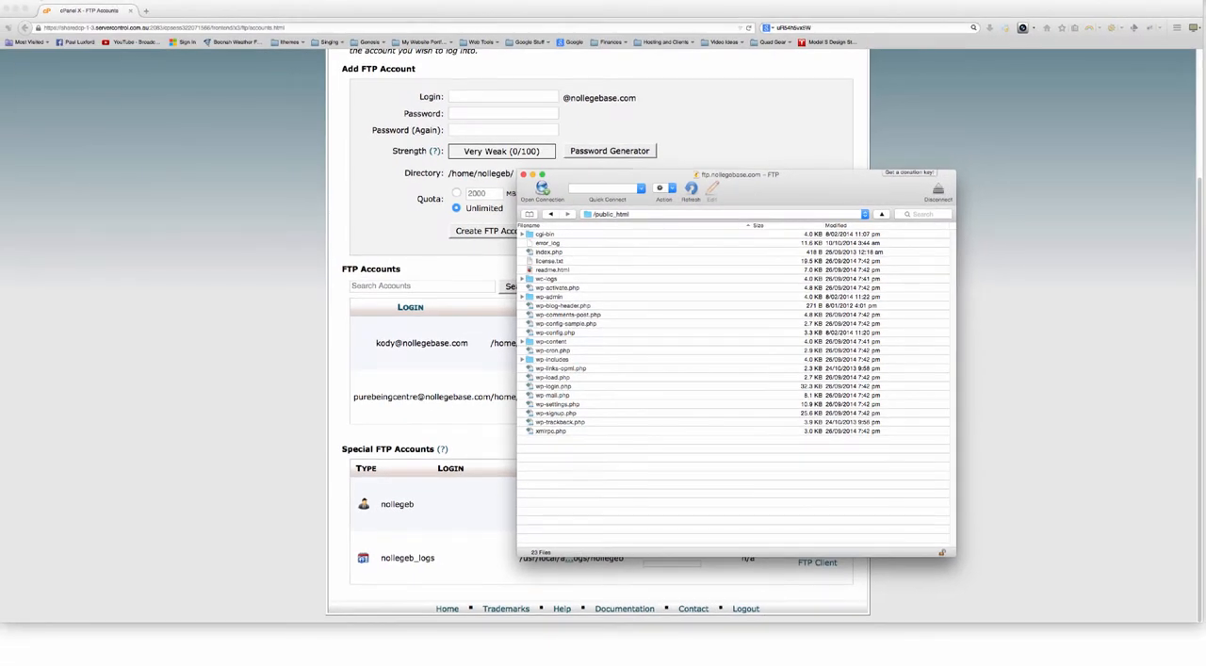
pyautogui.click(39, 1)
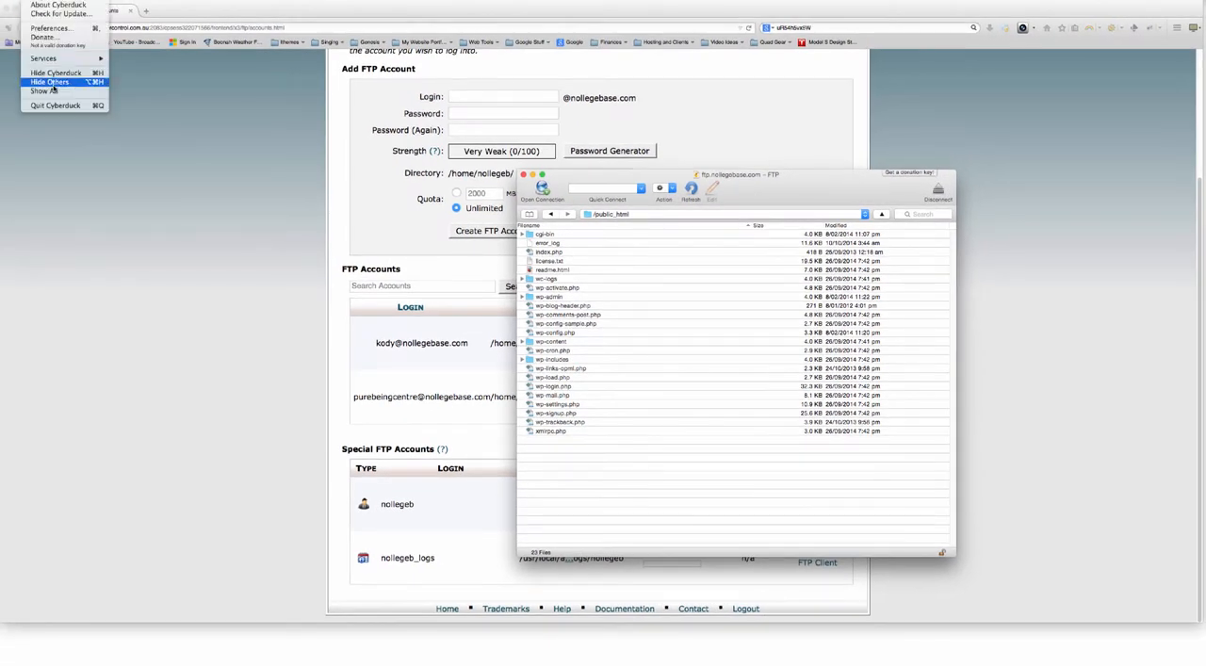
pyautogui.click(58, 104)
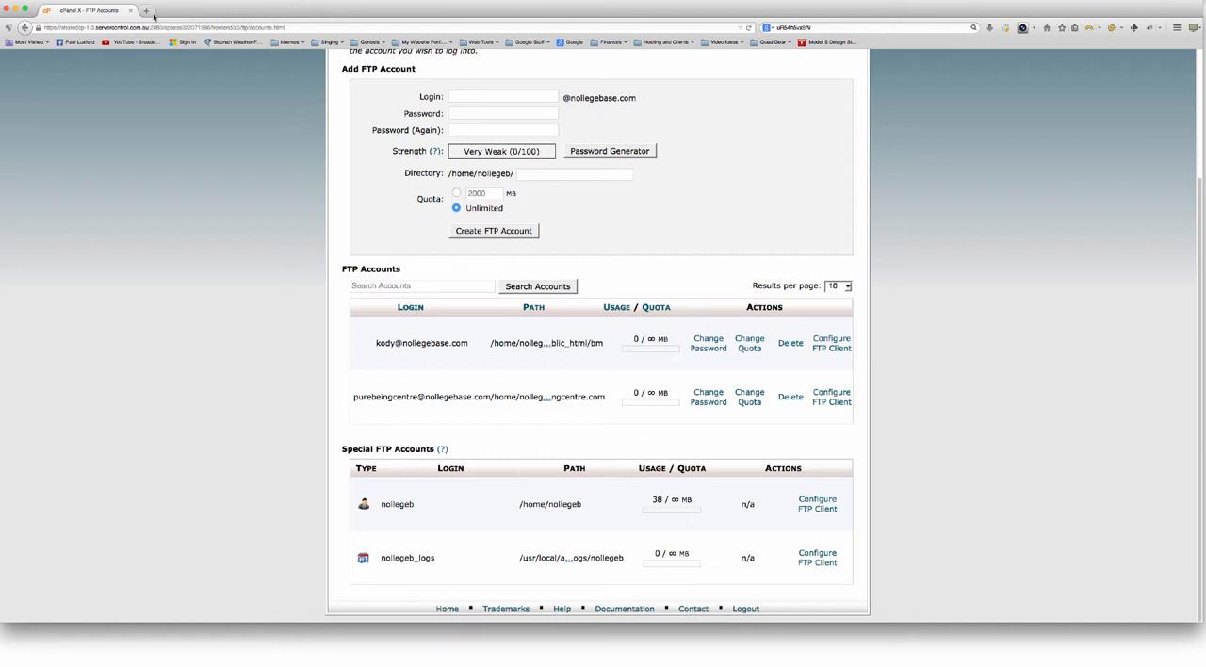
# Open the WordPress login page at nollegebase.com/wp-admin in a new browser tab
pyautogui.click(148, 12)
pyautogui.write('nollegebase.com/')
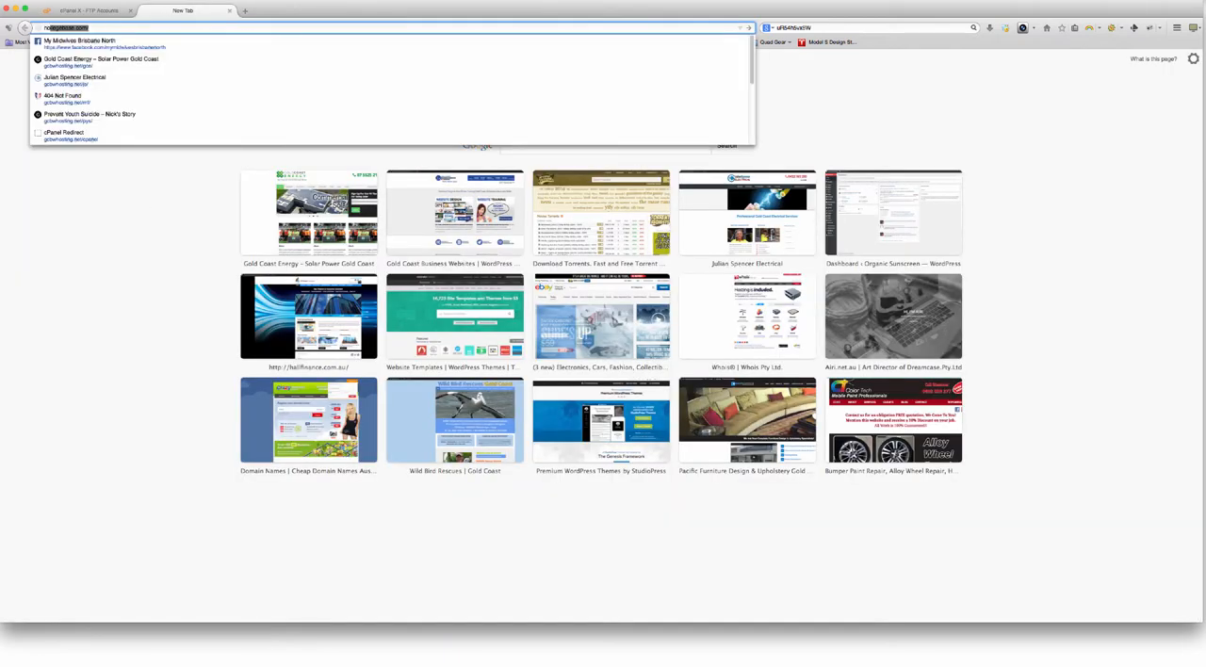
pyautogui.press('Return')
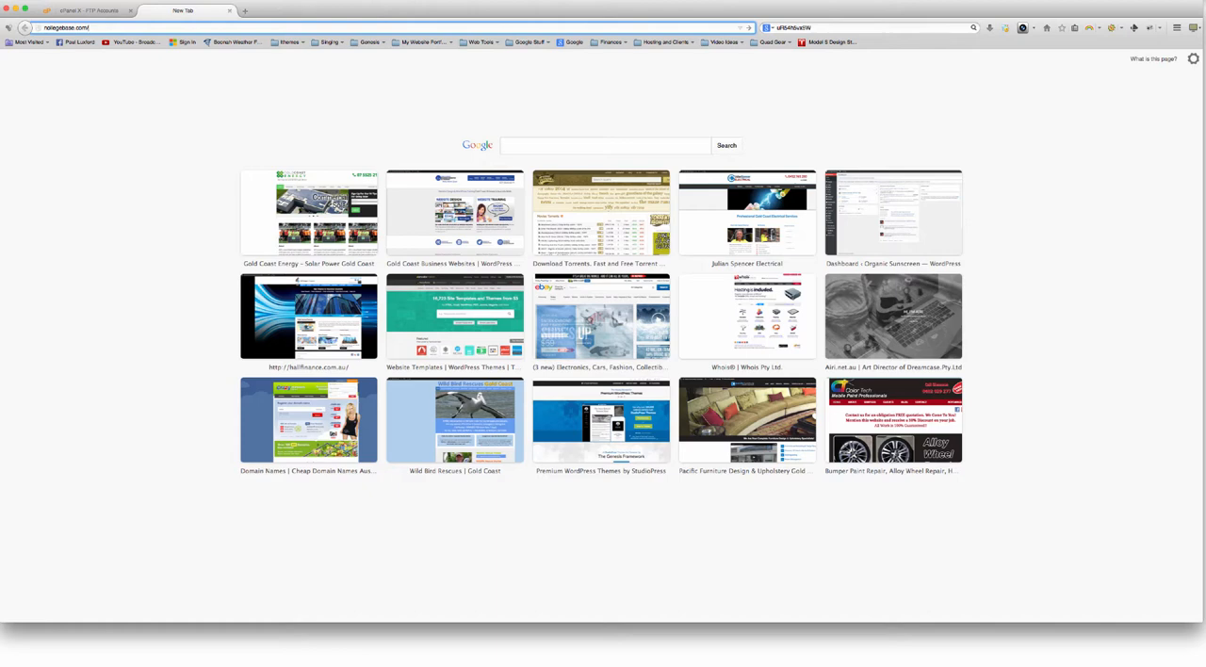
pyautogui.write('wp-admin')
pyautogui.press('Return')
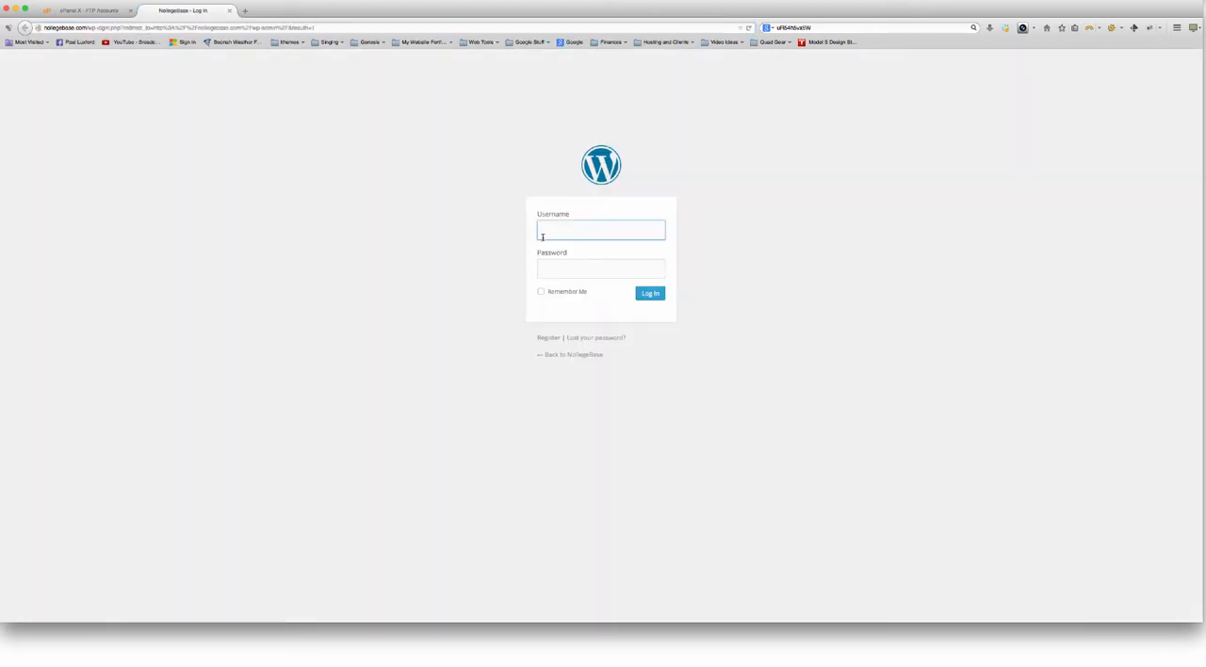
# Log in to the WordPress dashboard with the admin username and password, and dismiss the offer to remember the password
pyautogui.press('Tab')
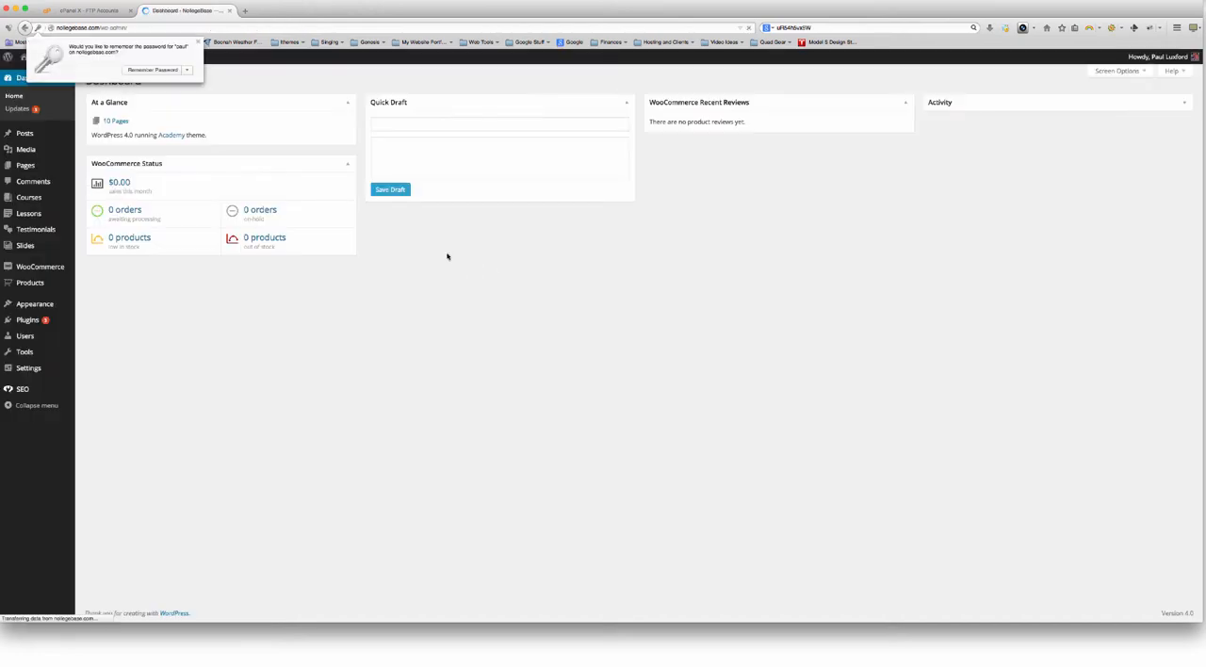
pyautogui.click(198, 42)
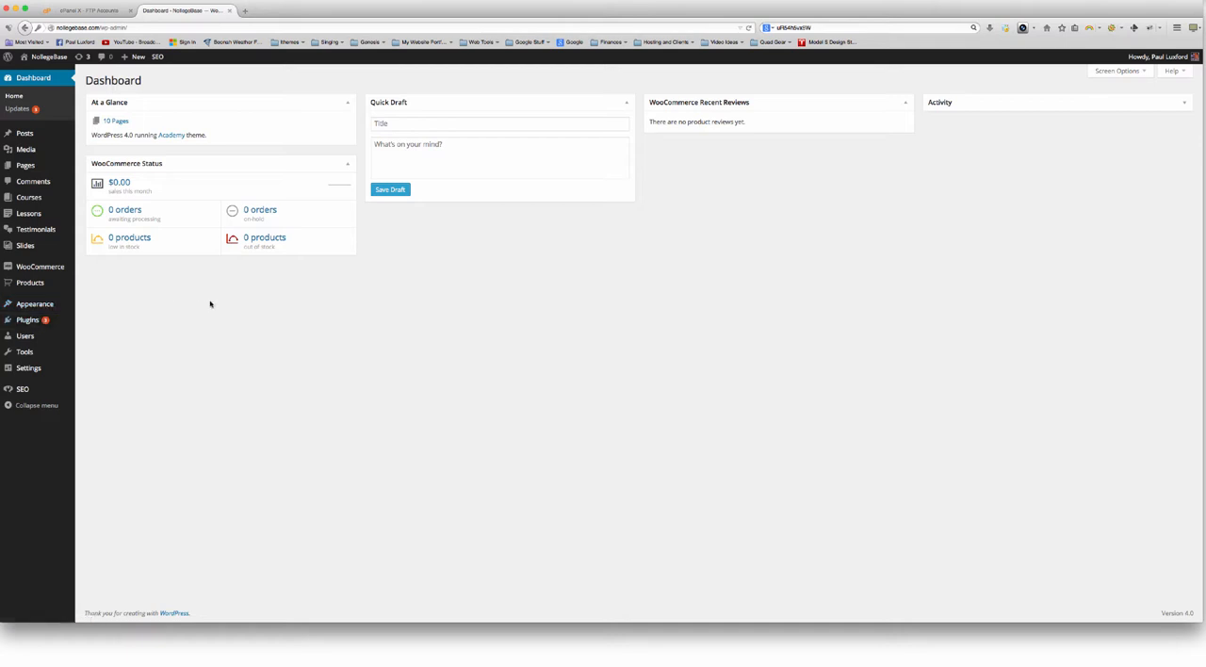
# Open the form for adding a new WordPress plugin from an uploaded zip file
pyautogui.moveTo(42, 321)
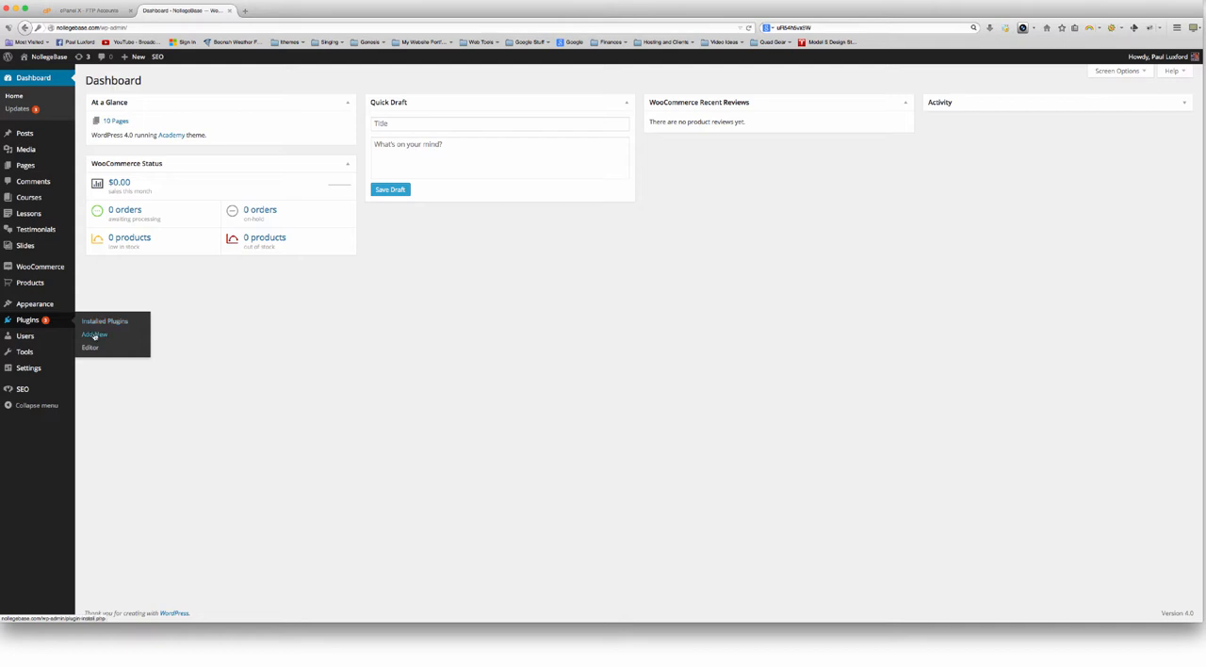
pyautogui.click(94, 336)
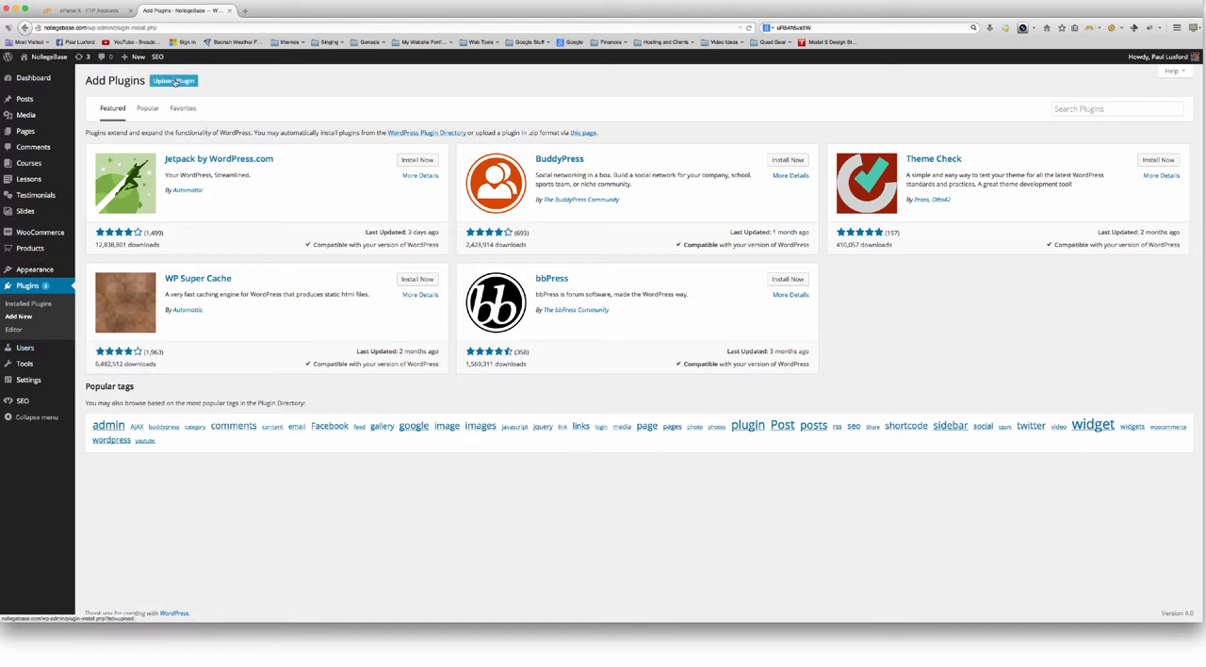
pyautogui.click(161, 82)
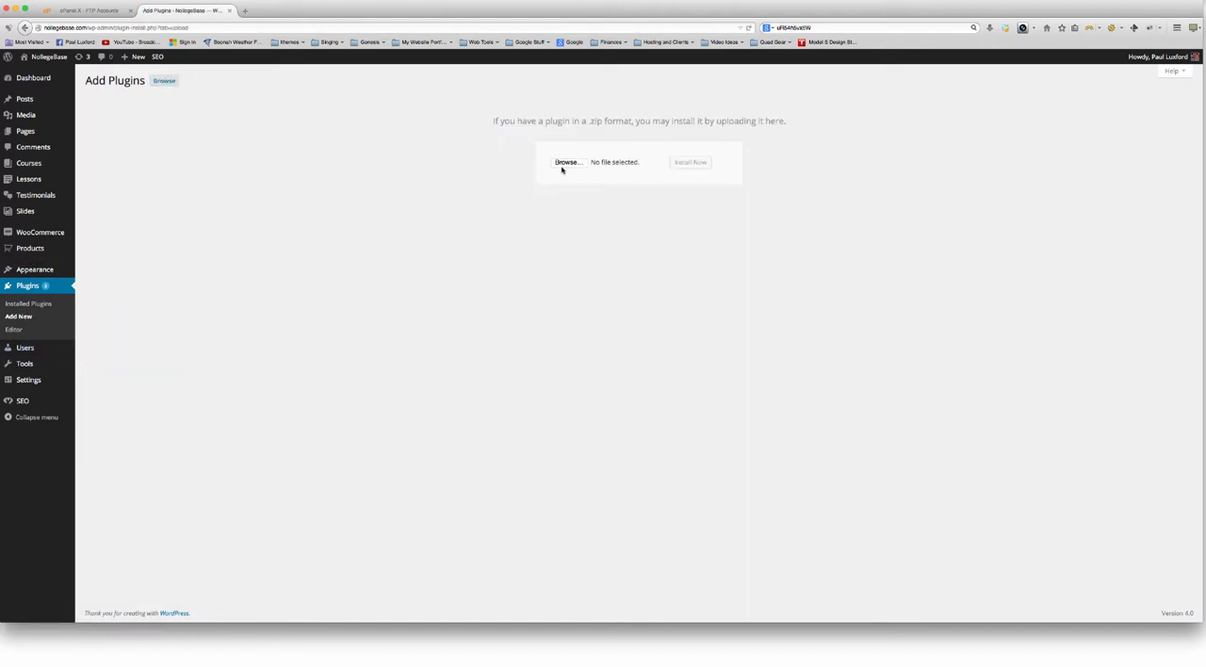
# Upload backupbuddy.zip from the Plugins folder inside TOOLS, then install and activate the plugin
pyautogui.click(564, 164)
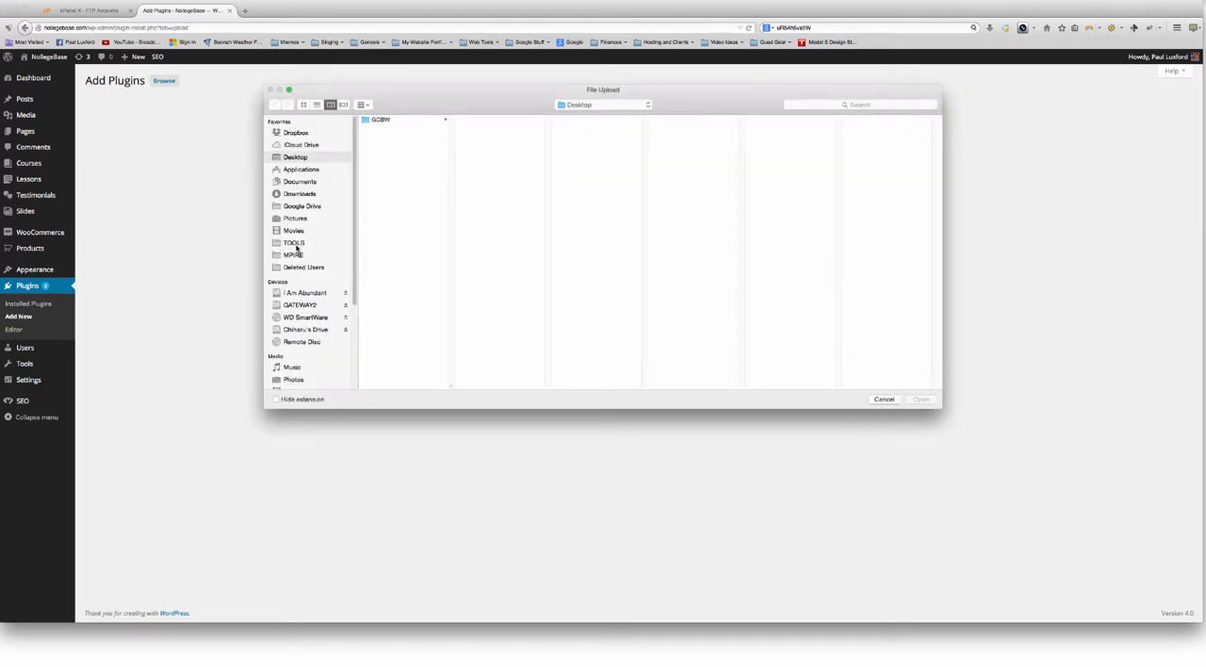
pyautogui.click(302, 243)
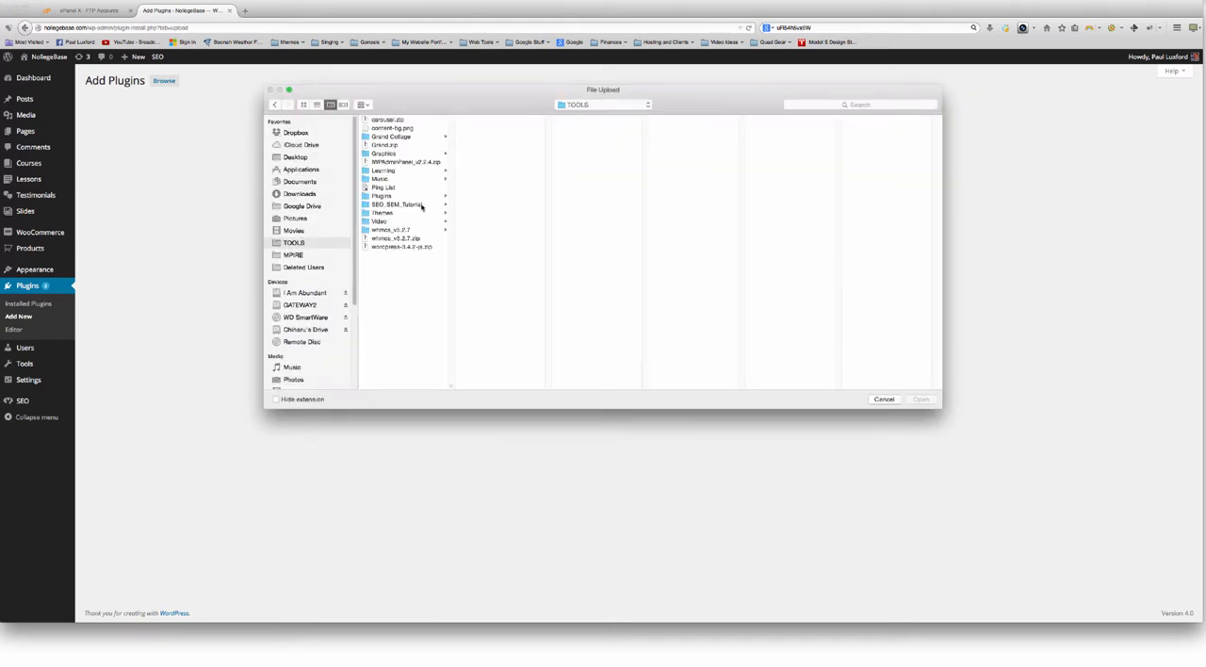
pyautogui.click(391, 196)
pyautogui.click(495, 161)
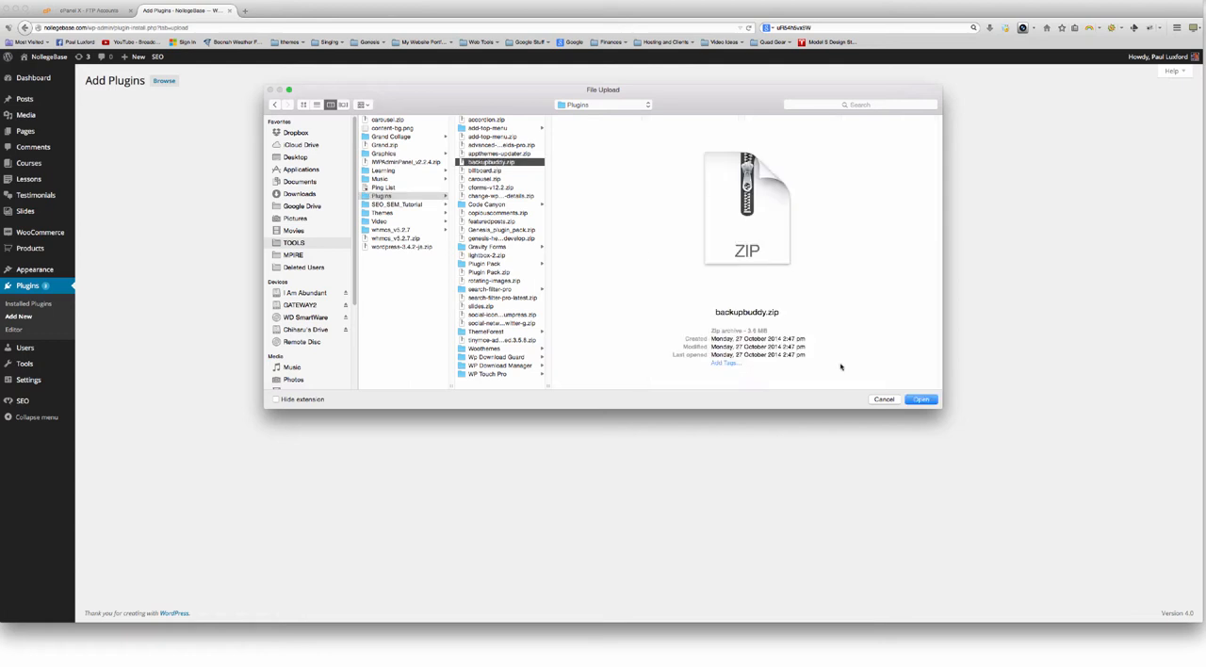
pyautogui.click(921, 399)
pyautogui.click(689, 165)
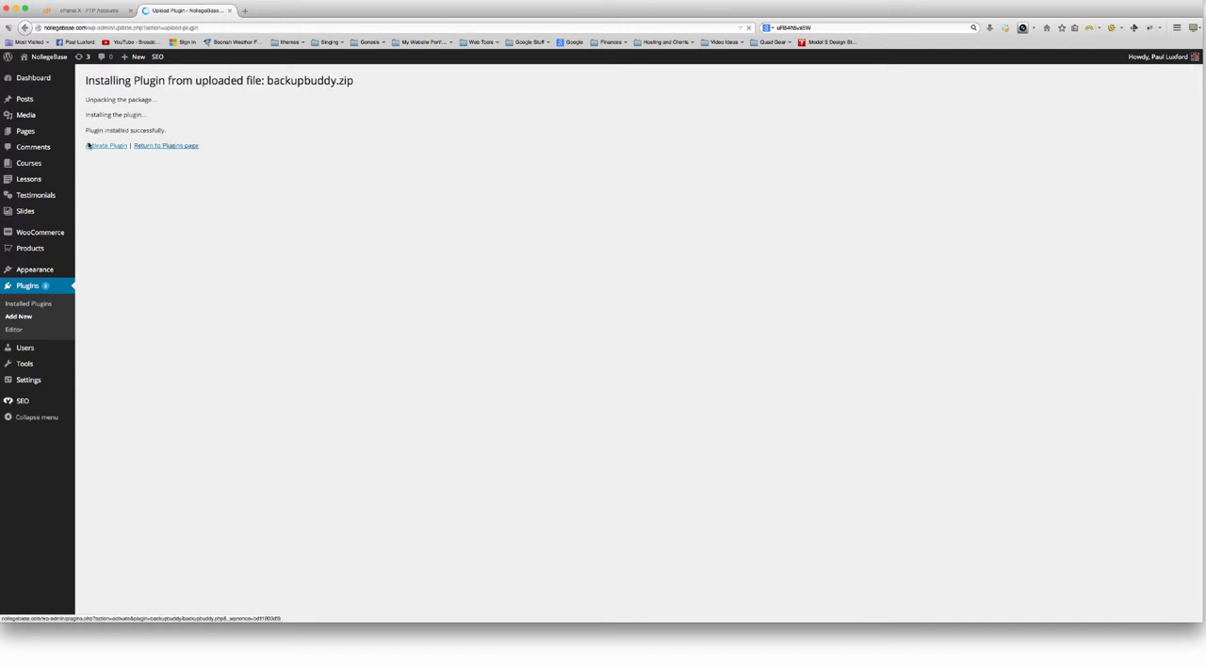
pyautogui.click(107, 147)
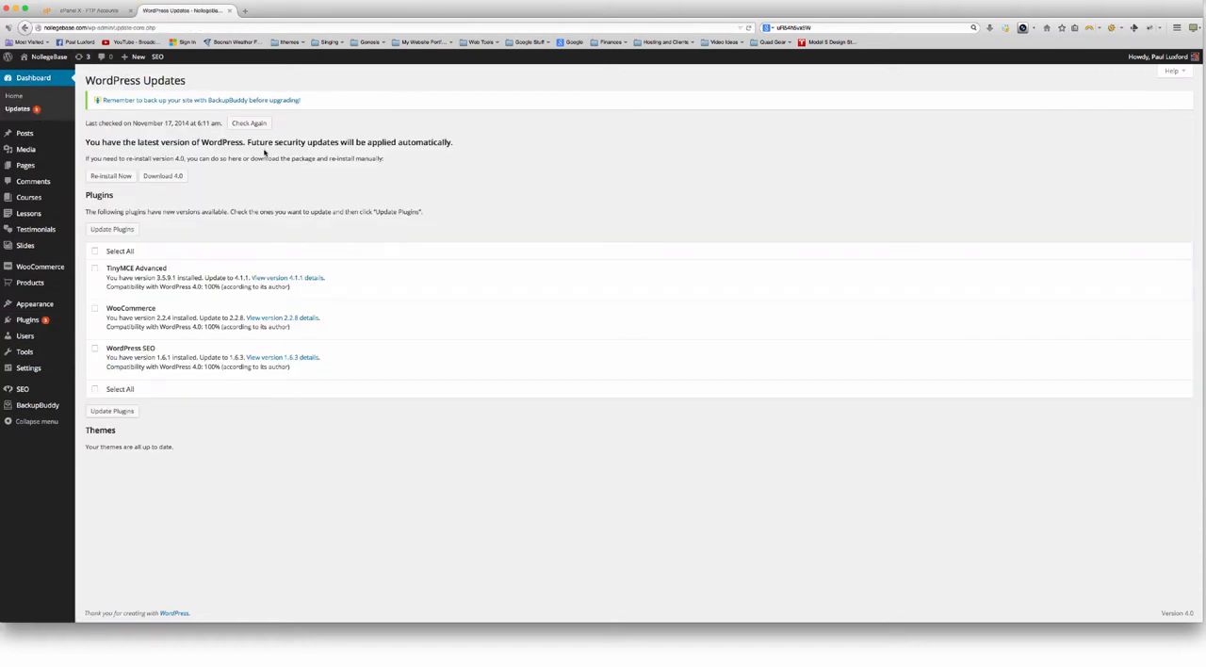
# Update the TinyMCE Advanced, WooCommerce and WordPress SEO plugins together, and open BackupBuddy's Backup page
pyautogui.click(114, 251)
pyautogui.click(111, 229)
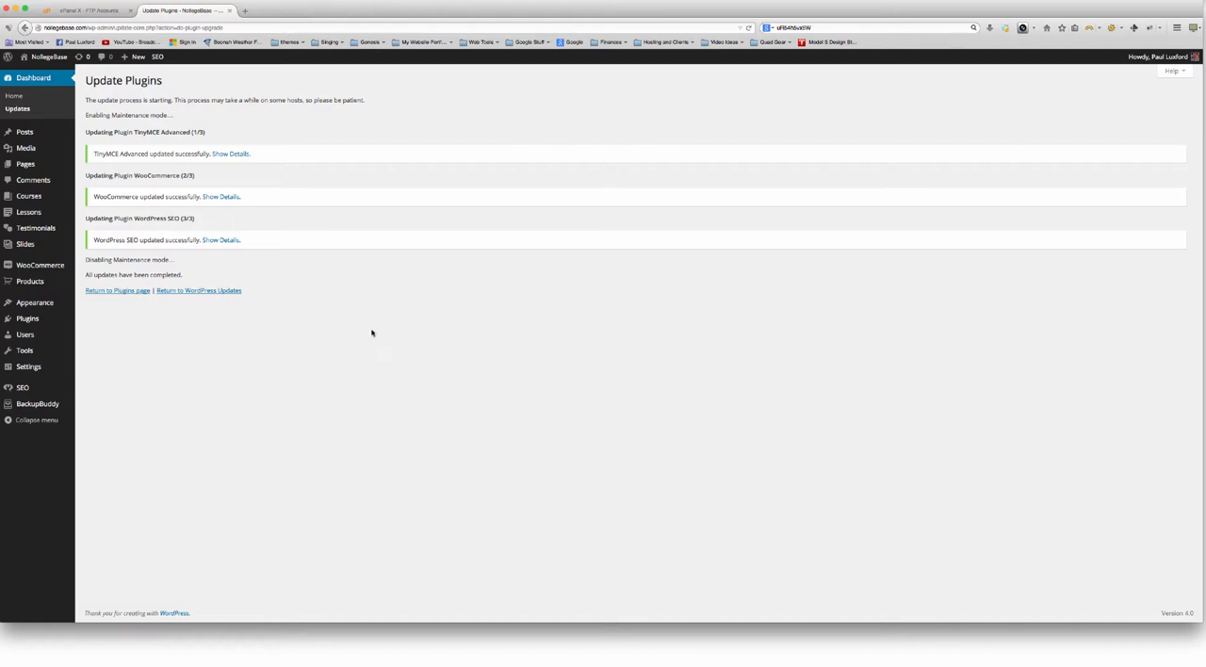
pyautogui.moveTo(36, 403)
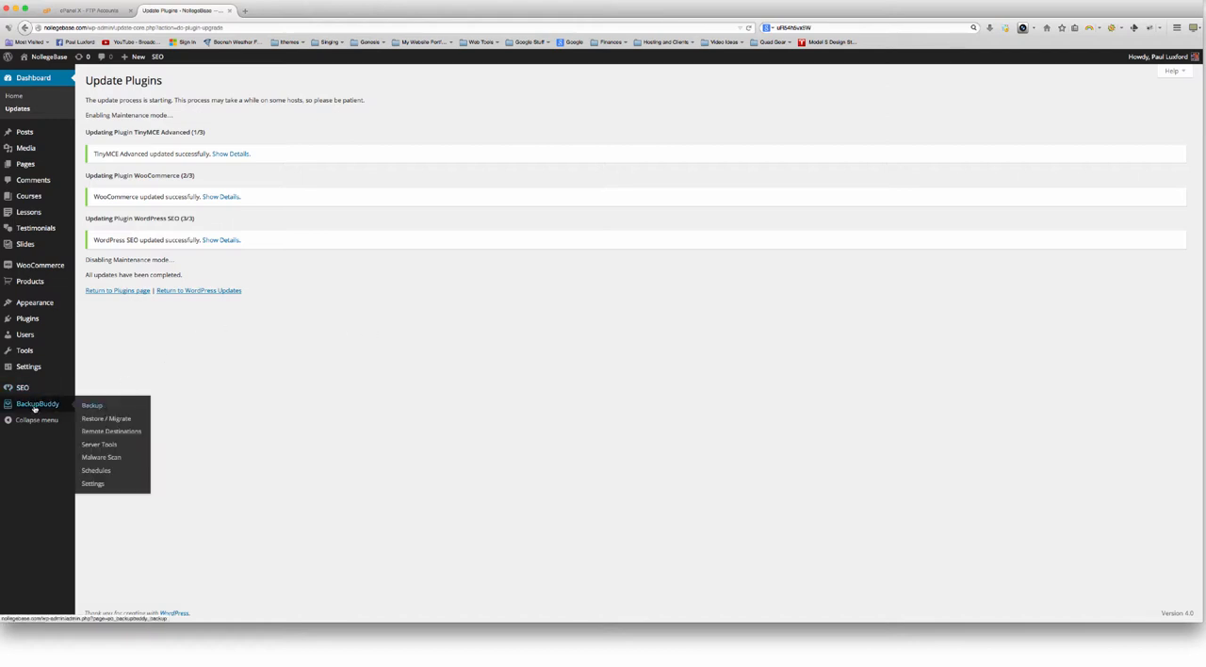
pyautogui.click(93, 406)
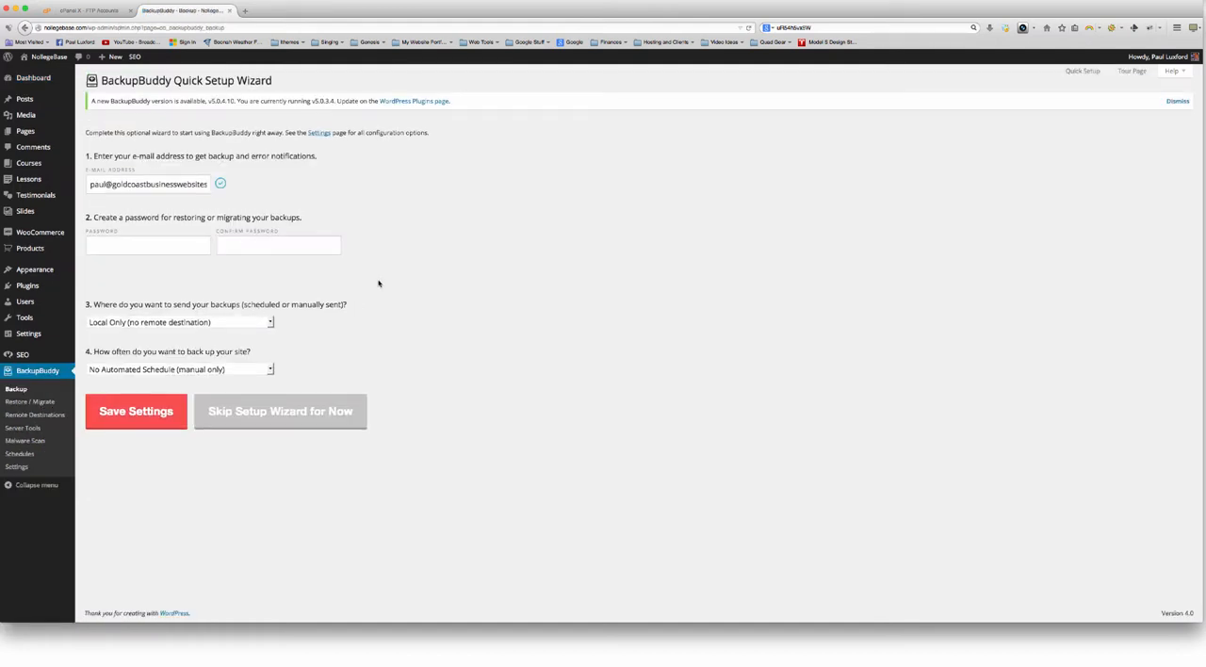
# Enter and confirm a password for restoring or migrating backups in the BackupBuddy Quick Setup Wizard
pyautogui.click(156, 248)
pyautogui.write('••')
pyautogui.press('Tab')
pyautogui.write('••')
# Review the backup destination choices in the setup wizard and keep Local Only (no remote destination)
pyautogui.click(209, 323)
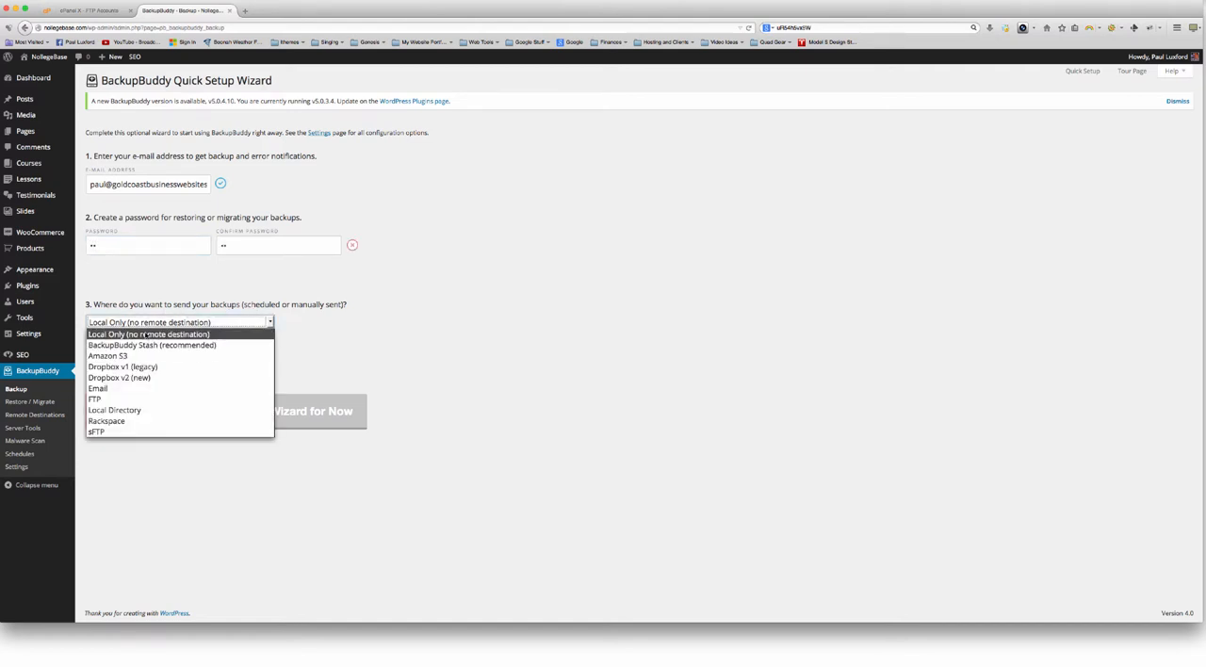
pyautogui.click(148, 334)
pyautogui.click(161, 324)
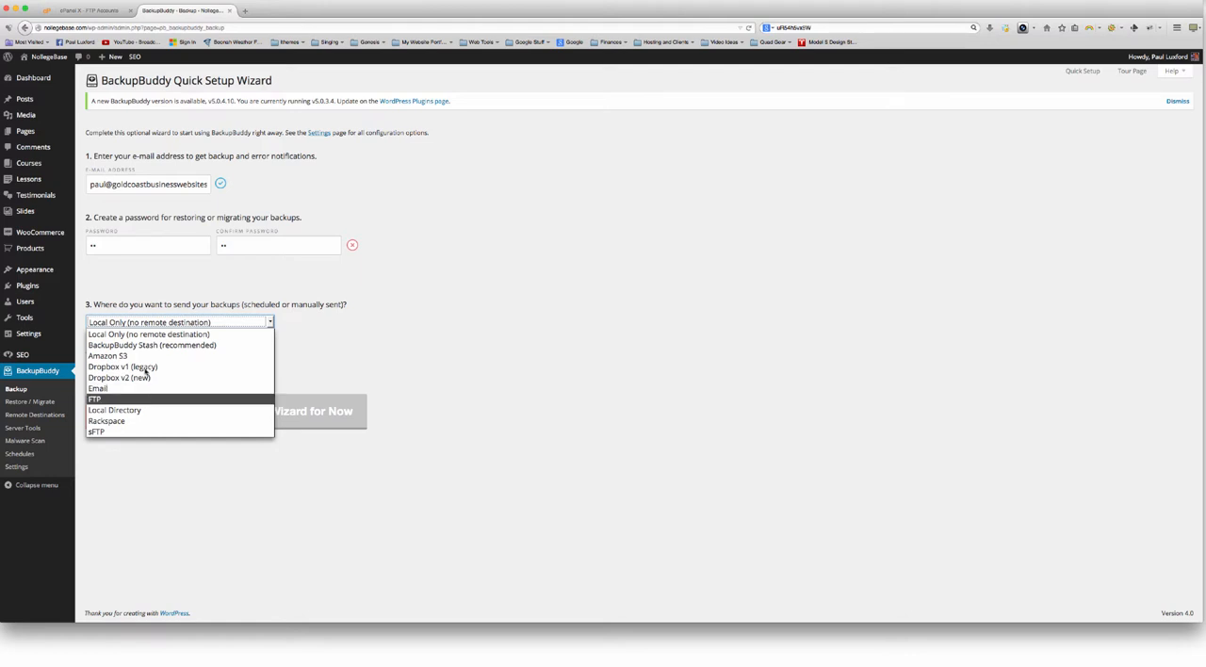
pyautogui.click(177, 288)
pyautogui.click(339, 352)
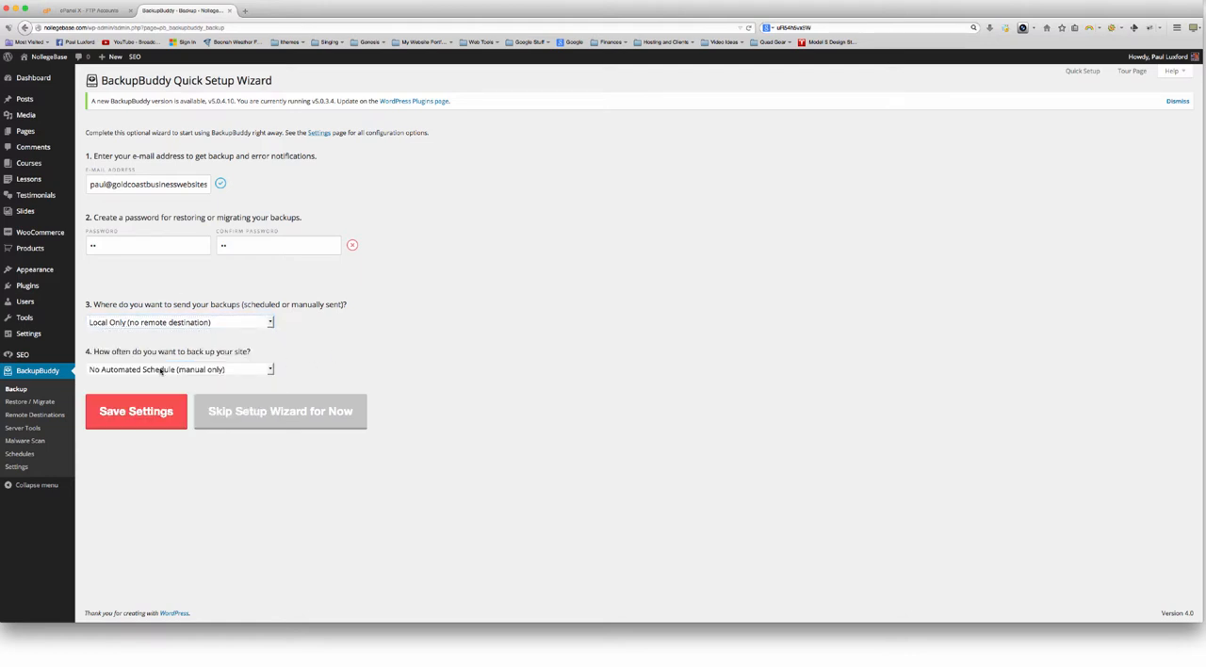
# Keep the backup frequency at No Automated Schedule (manual only), try to save the wizard settings and dismiss the remember-password offer
pyautogui.click(159, 371)
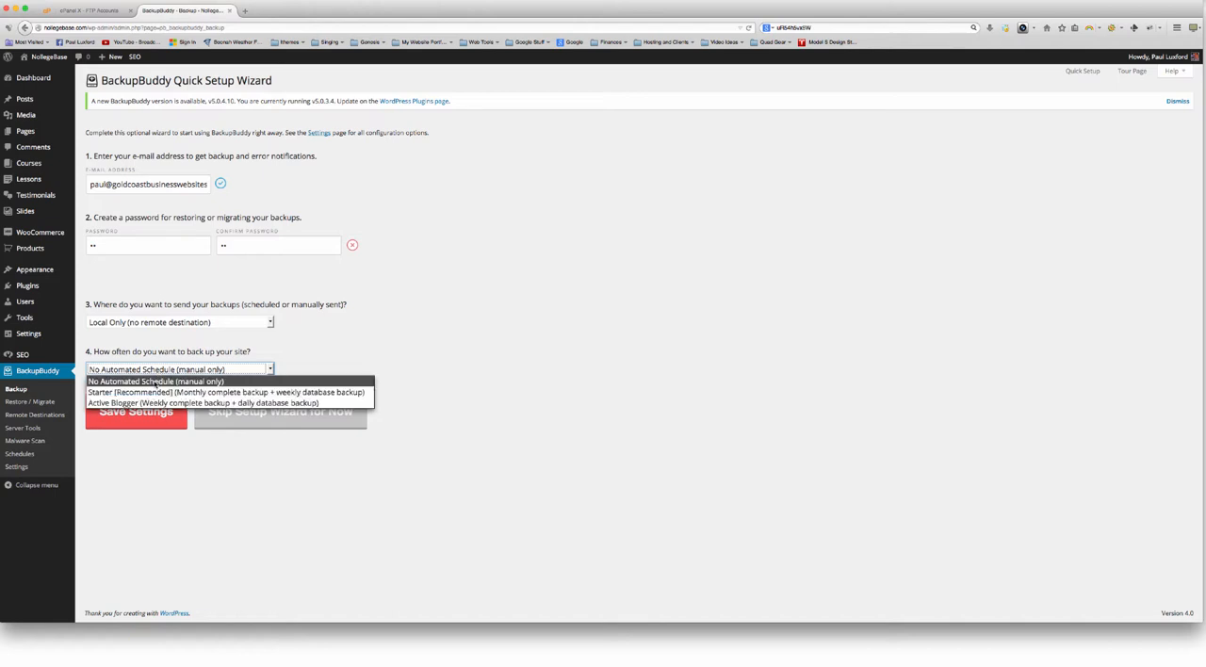
pyautogui.click(170, 382)
pyautogui.click(193, 372)
pyautogui.click(164, 381)
pyautogui.click(162, 409)
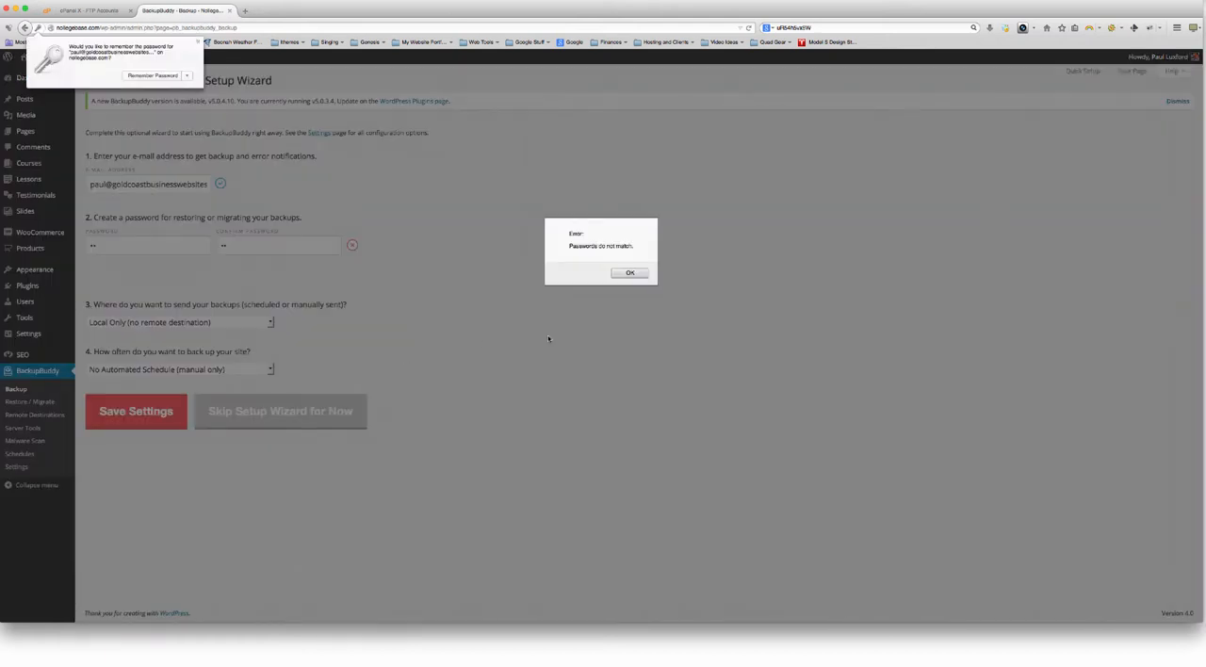
pyautogui.click(630, 272)
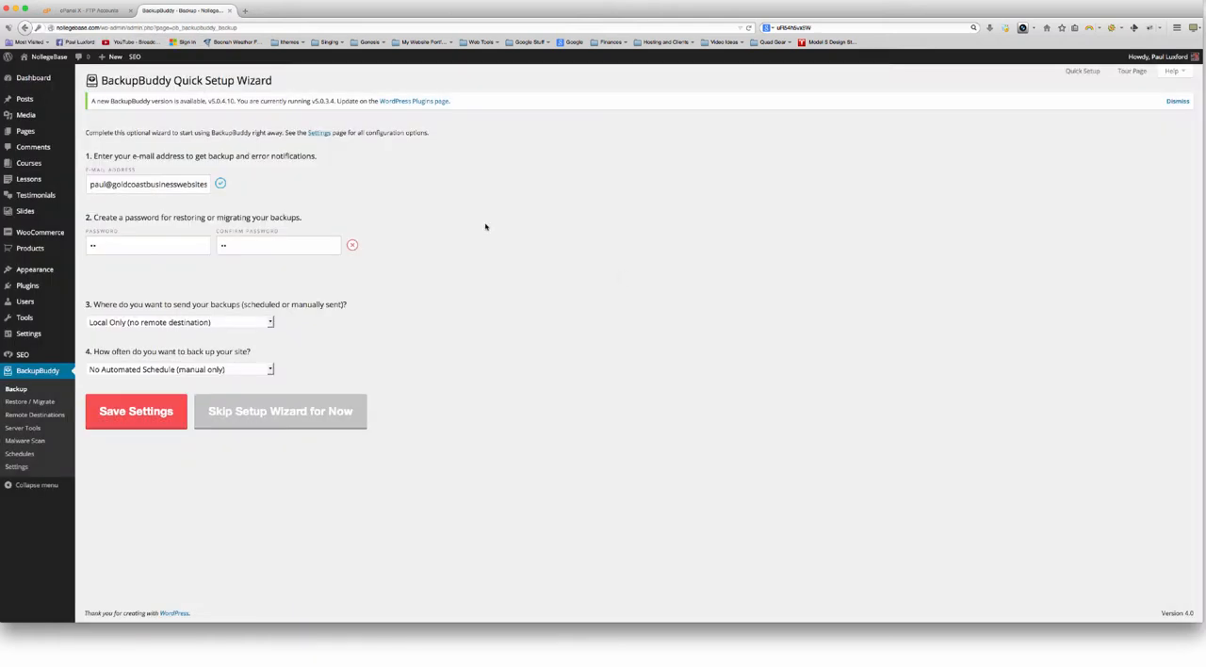
# Re-enter and confirm the restore password, and save the wizard settings to run the first backup
pyautogui.moveTo(268, 243); pyautogui.dragTo(89, 247)
pyautogui.press('BackSpace')
pyautogui.press('BackSpace')
pyautogui.write('••')
pyautogui.press('Tab')
pyautogui.write('••')
pyautogui.click(141, 414)
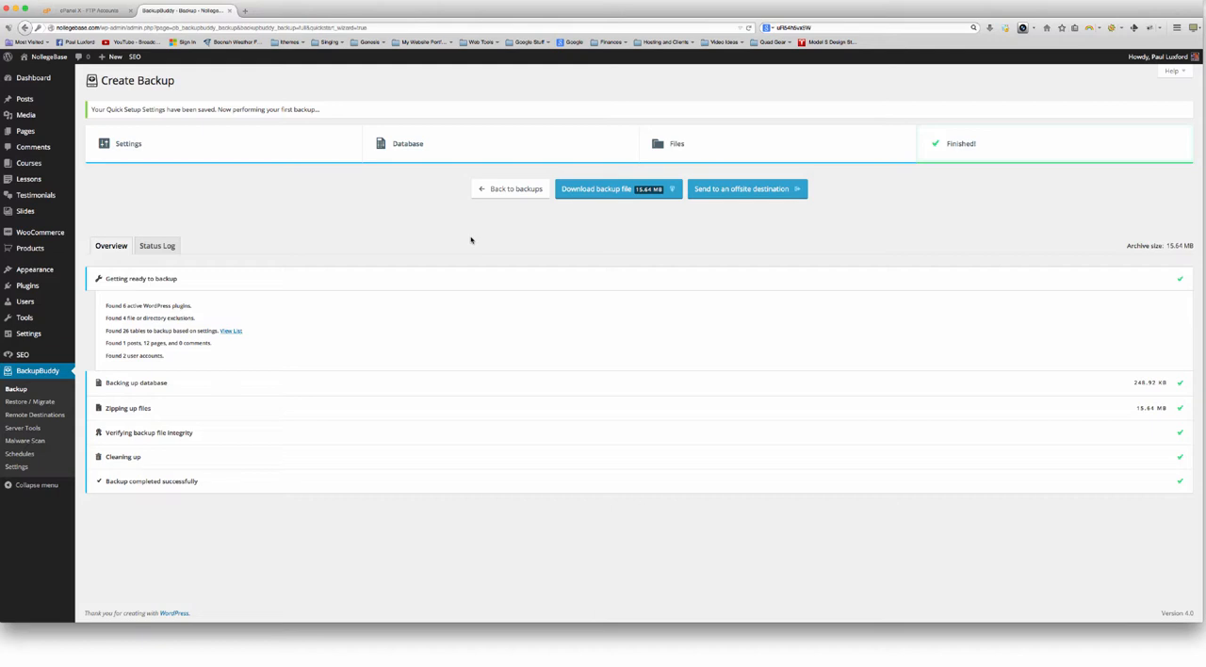
# Download the finished full backup zip and show it in the Downloads folder
pyautogui.click(619, 192)
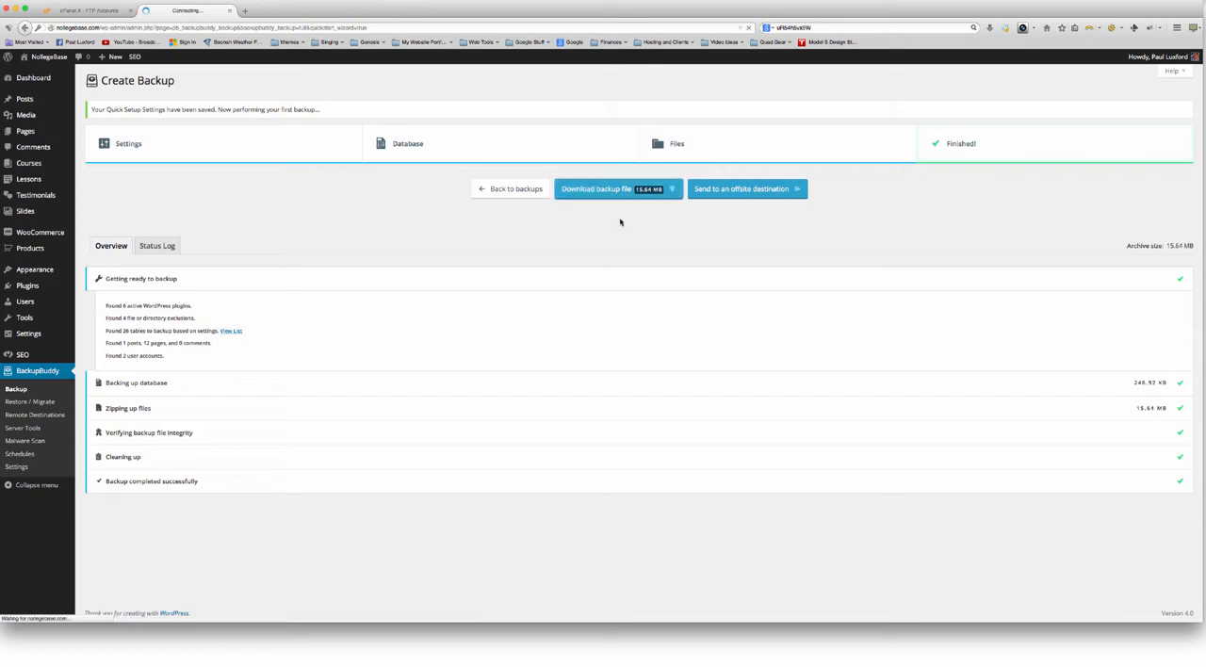
pyautogui.click(989, 29)
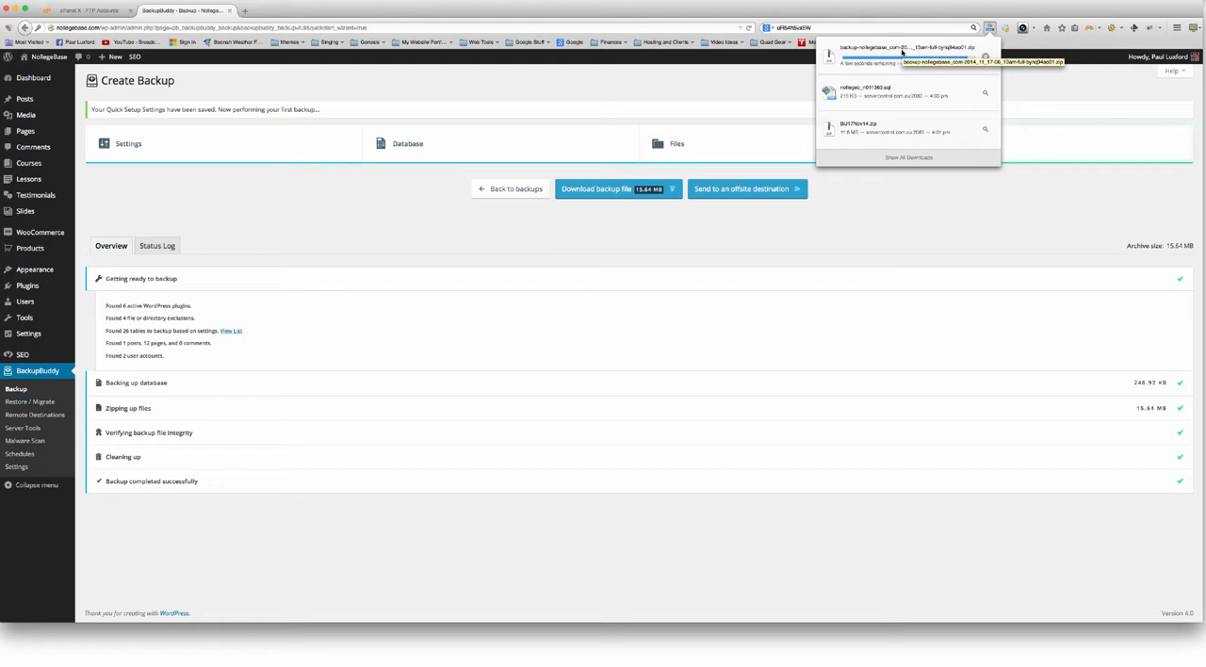
pyautogui.click(532, 196)
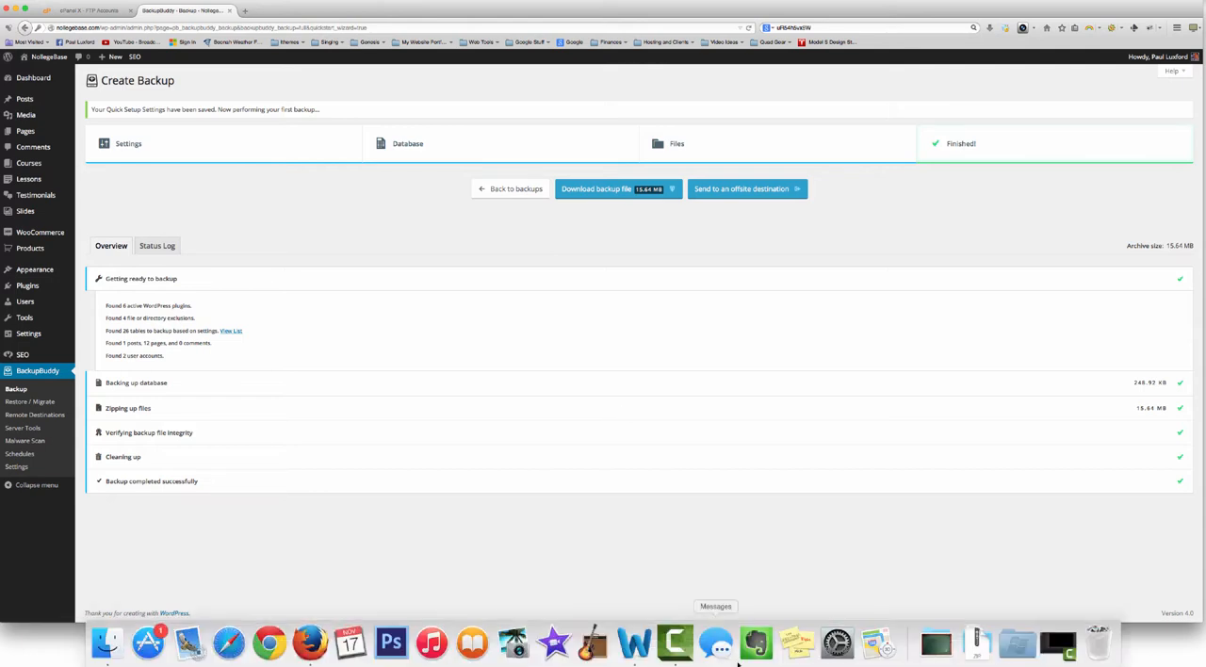
pyautogui.click(989, 27)
pyautogui.click(986, 57)
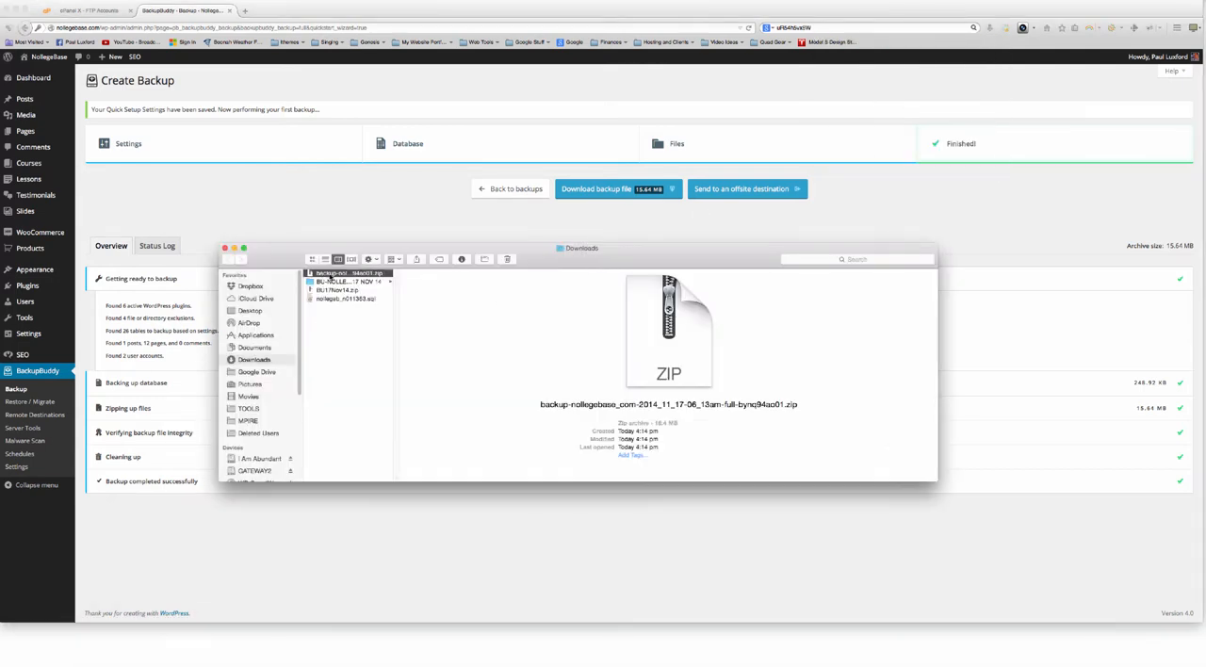
pyautogui.click(329, 205)
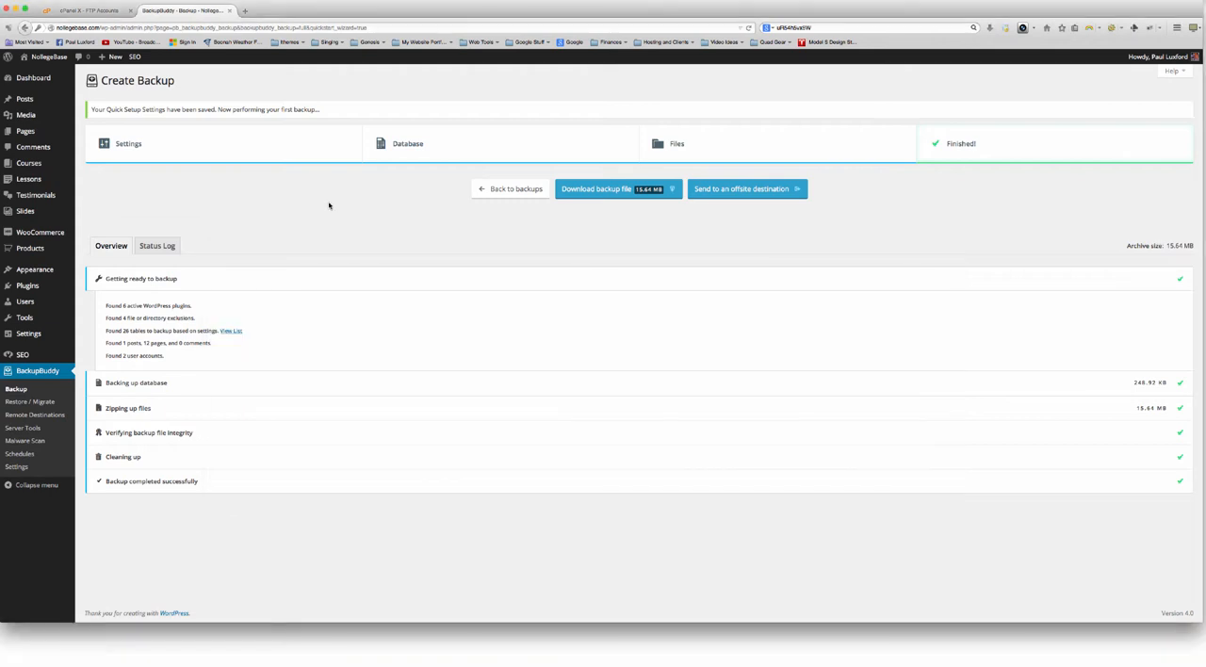
# Download importbuddy.php from BackupBuddy's Restore / Migrate page, protecting it with an ImportBuddy password, and save the file
pyautogui.click(36, 408)
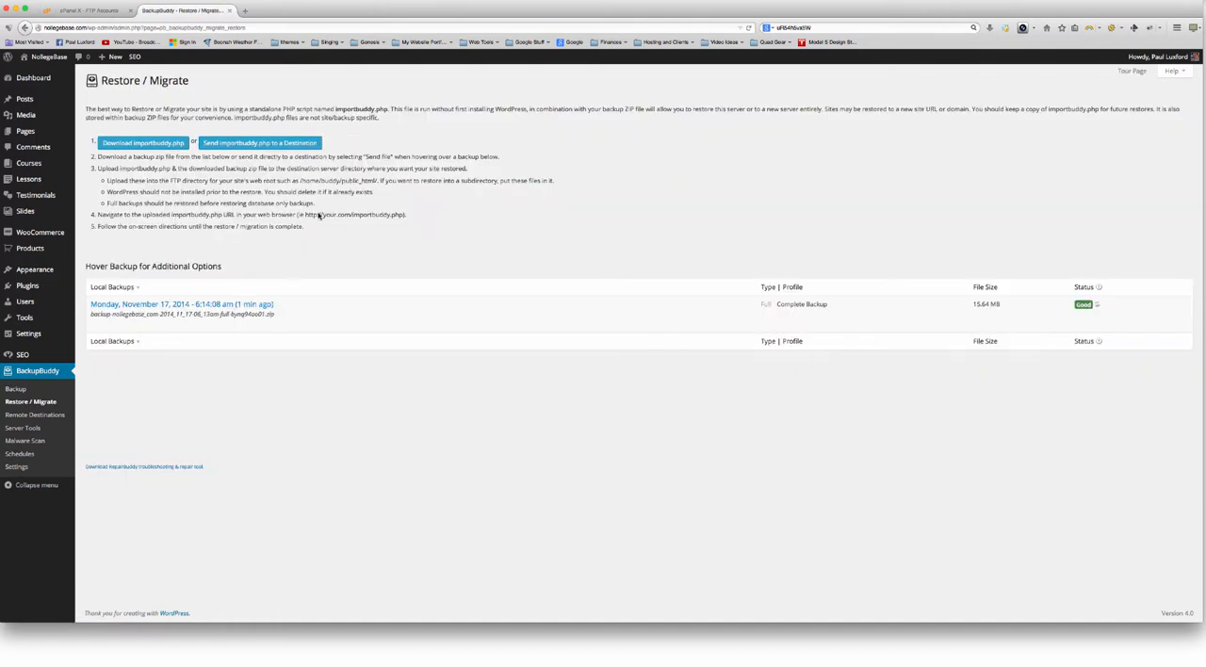
pyautogui.click(146, 144)
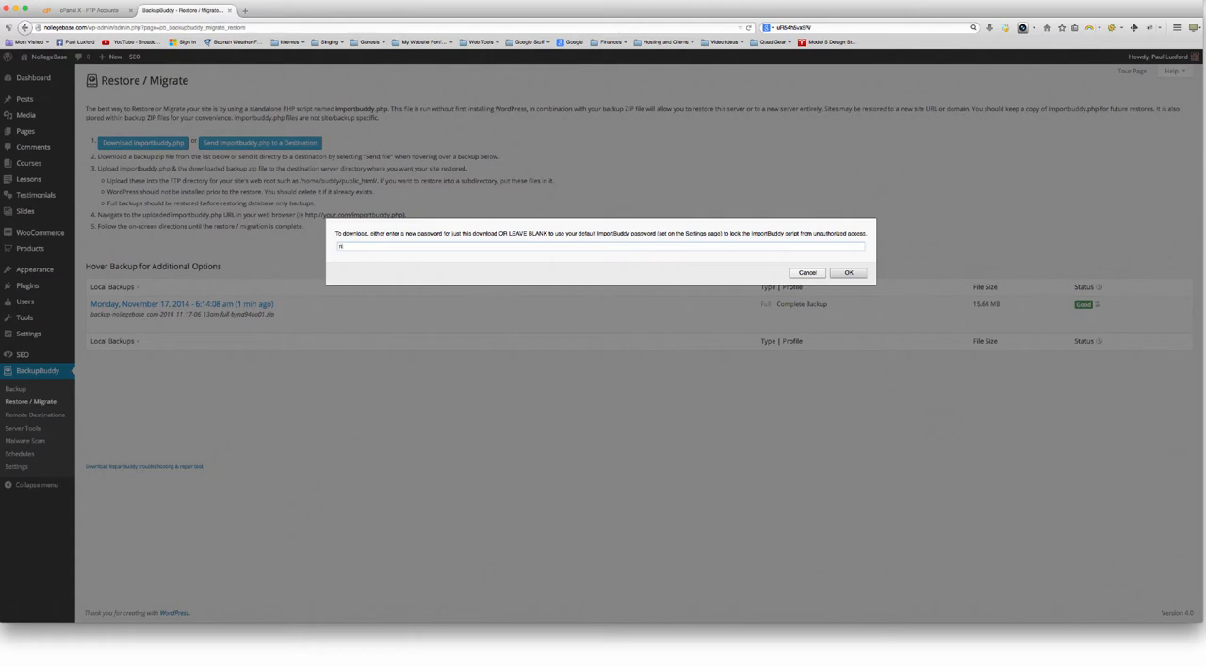
pyautogui.click(846, 273)
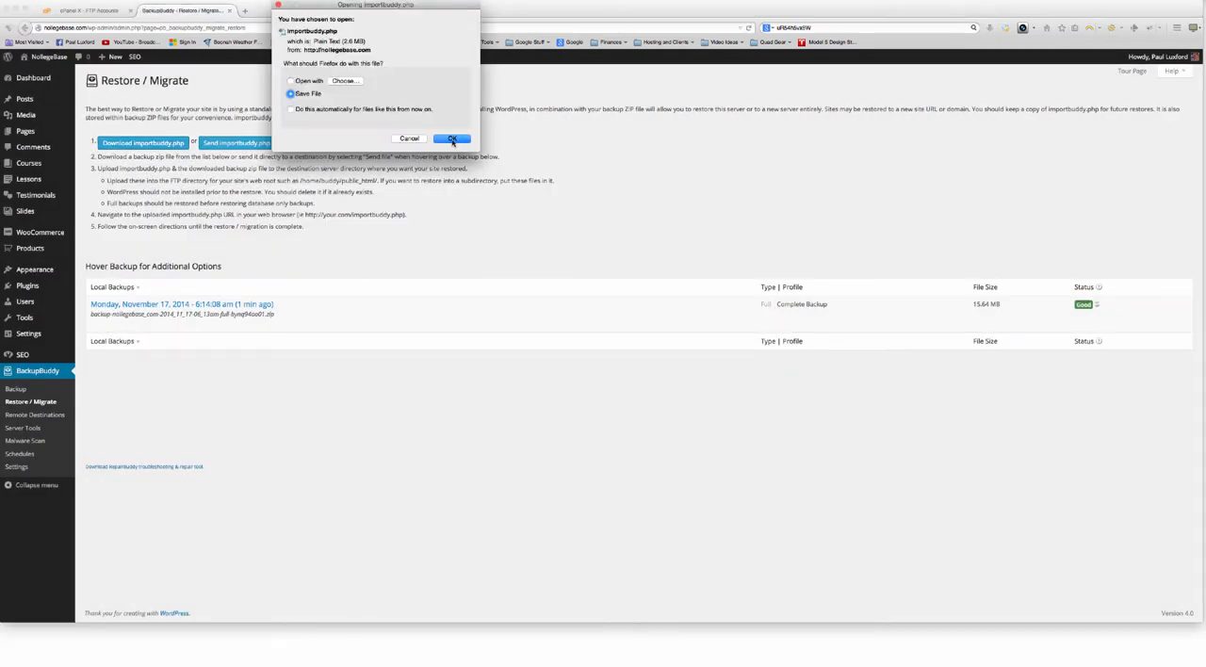
pyautogui.click(453, 139)
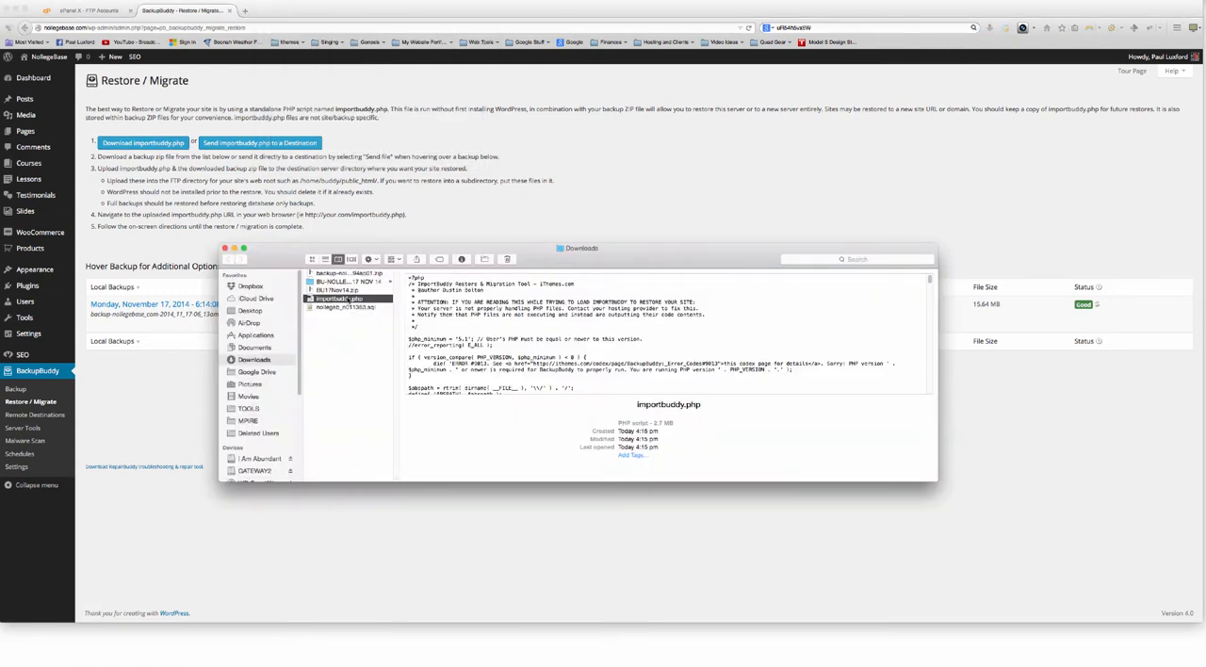
# Clear the WordPress folders, including wp-admin and wp-content, out of the BU-NOLLEGEBASE 17 NOV 14 folder in Downloads
pyautogui.click(349, 273)
pyautogui.click(347, 282)
pyautogui.moveTo(406, 334); pyautogui.dragTo(417, 274)
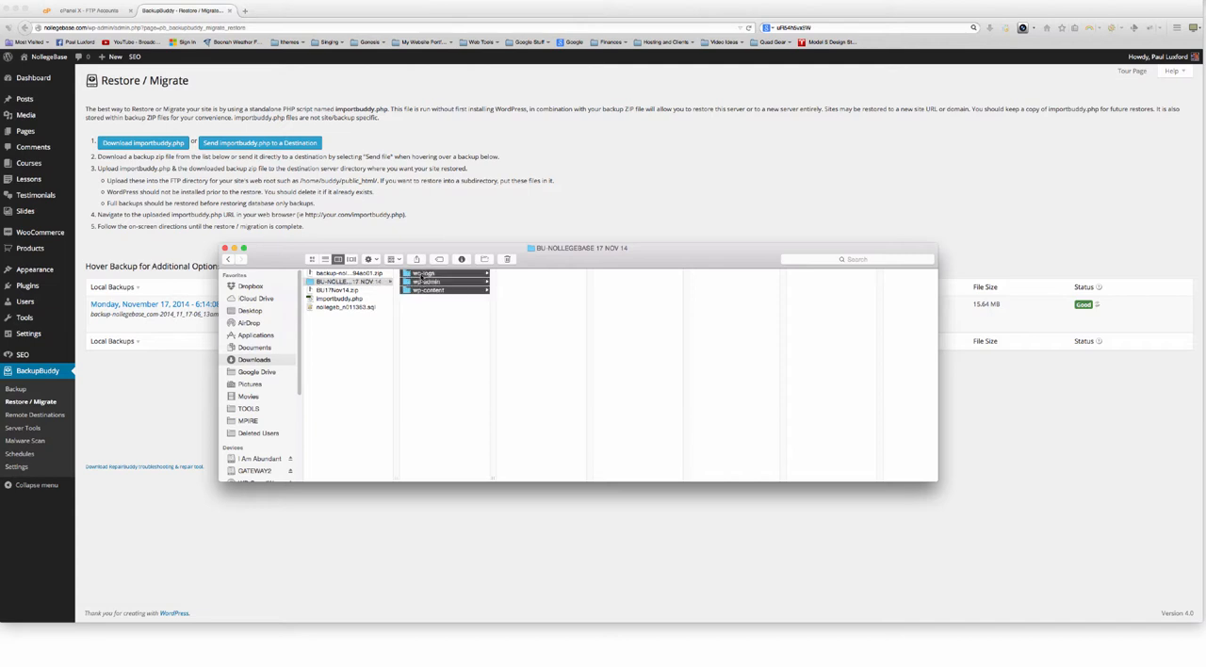
pyautogui.click(431, 307)
# Move importbuddy.php and the backup zip into the BU-NOLLEGEBASE 17 NOV 14 folder, and widen its column to show full file names
pyautogui.click(325, 299)
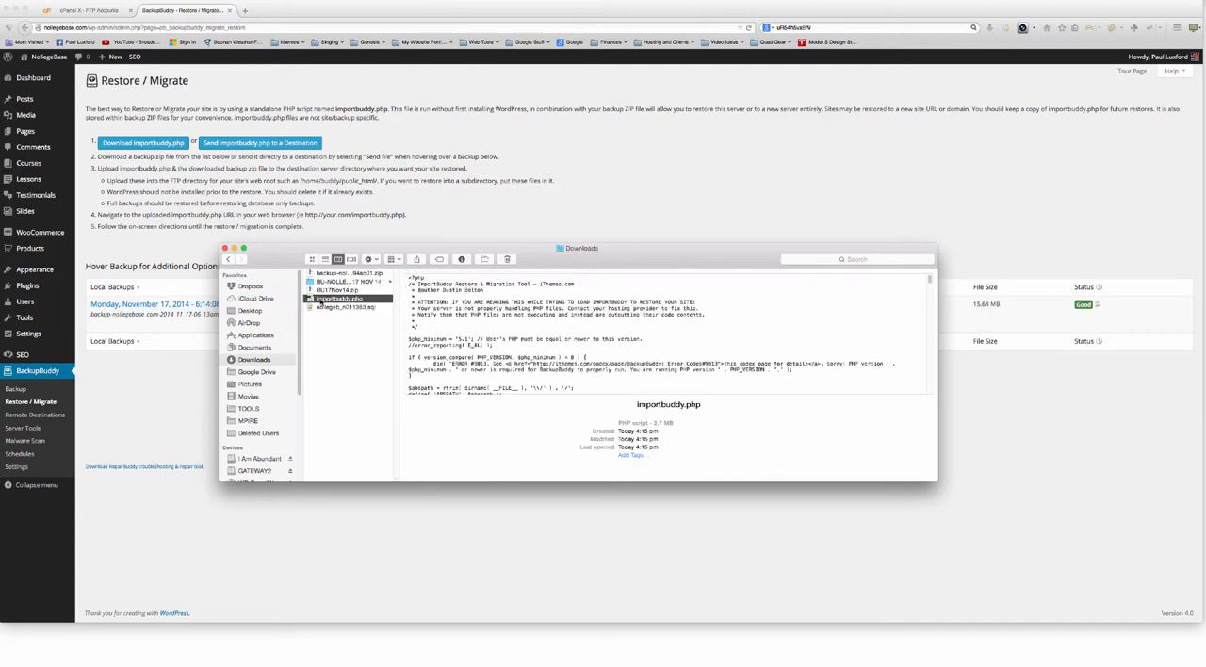
pyautogui.click(322, 273)
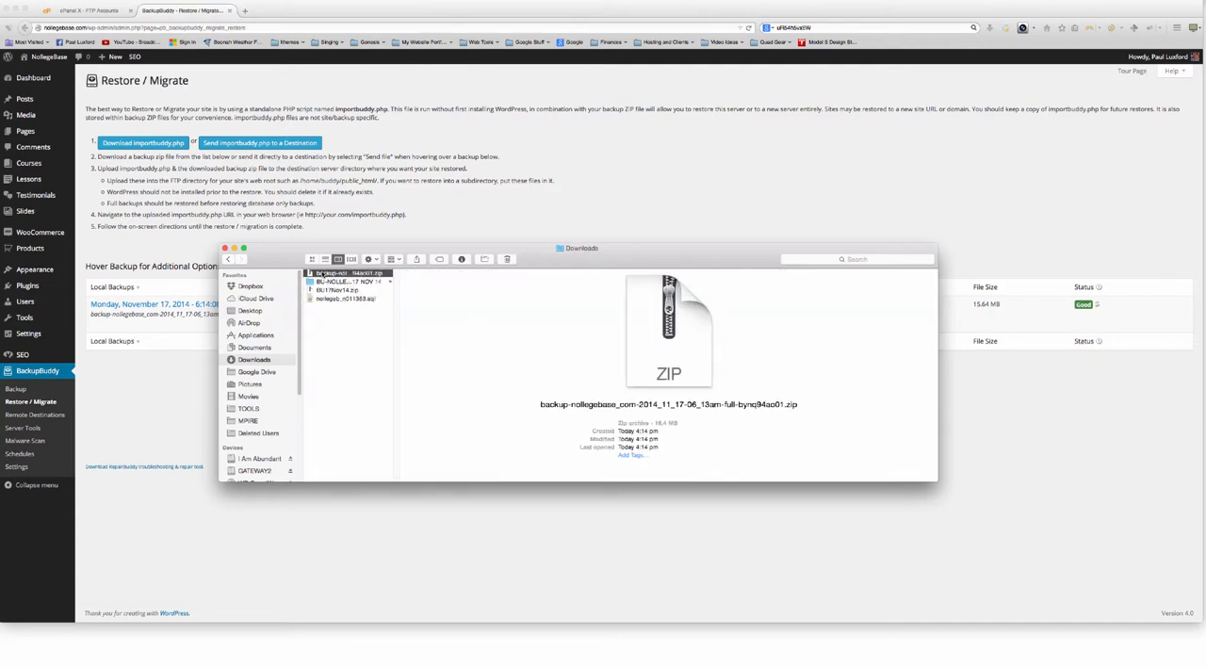
pyautogui.moveTo(321, 273); pyautogui.dragTo(344, 282)
pyautogui.click(344, 274)
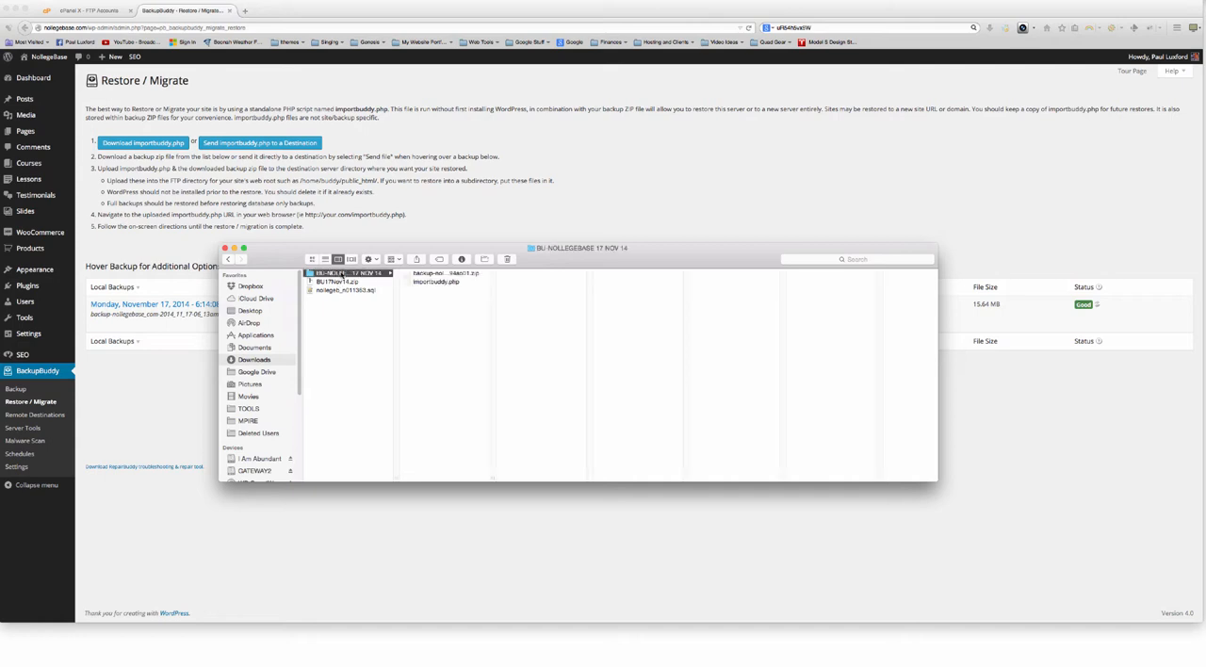
pyautogui.click(450, 300)
pyautogui.press('super+a')
pyautogui.moveTo(493, 479); pyautogui.dragTo(674, 472)
pyautogui.click(537, 355)
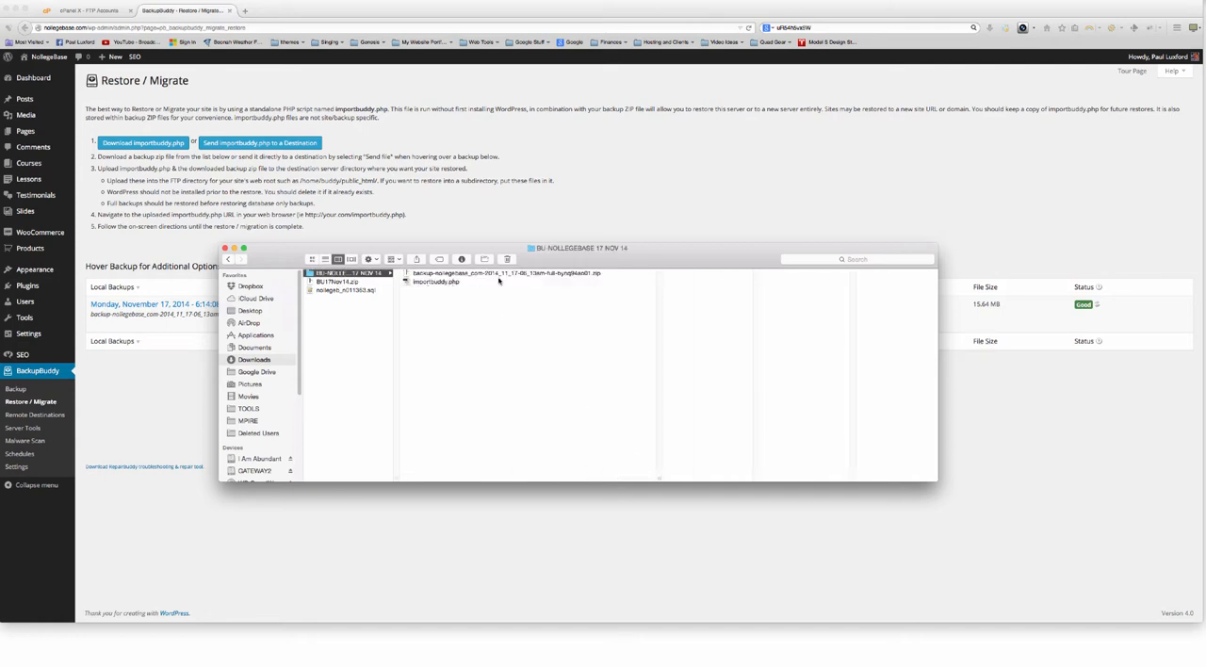
# Rename importbuddy.php in the BU-NOLLEGEBASE 17 NOV 14 folder as importbuddy(nb).php
pyautogui.click(436, 281)
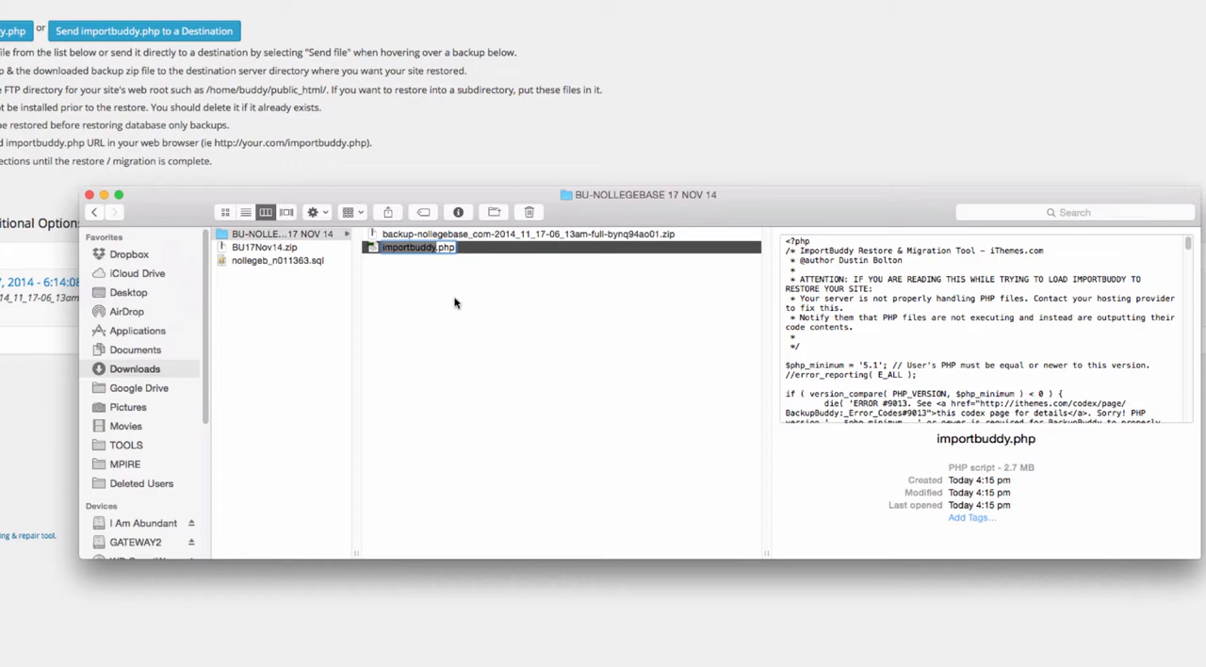
pyautogui.press('Return')
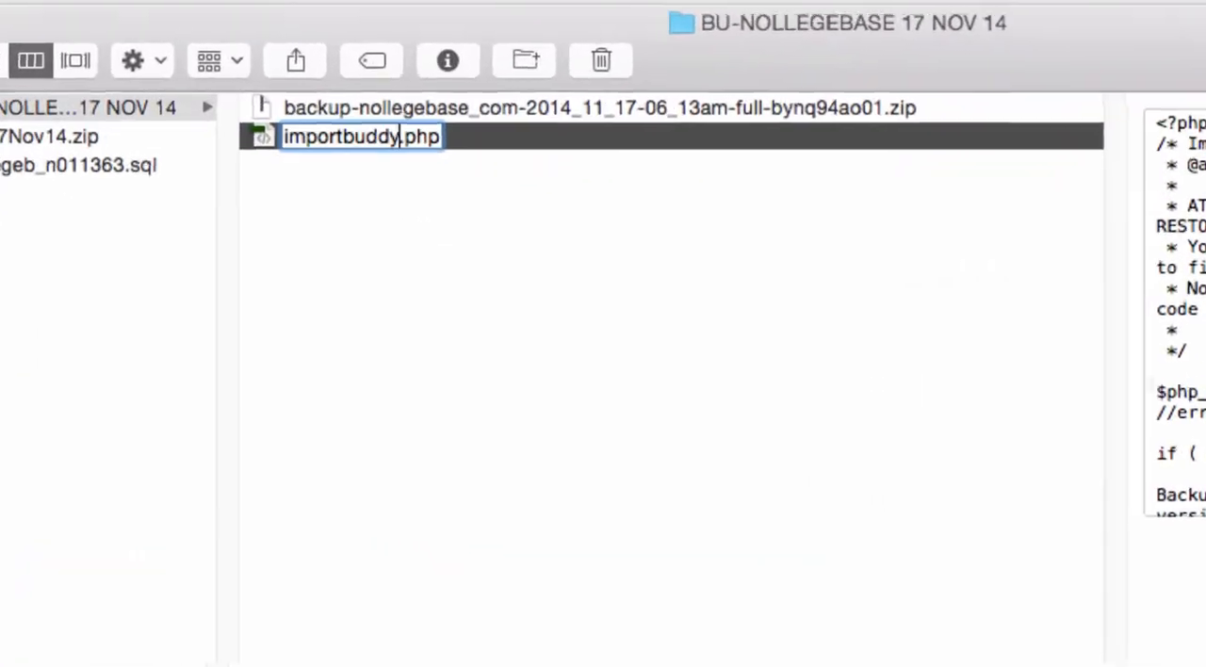
pyautogui.press('Right')
pyautogui.write('(nb)')
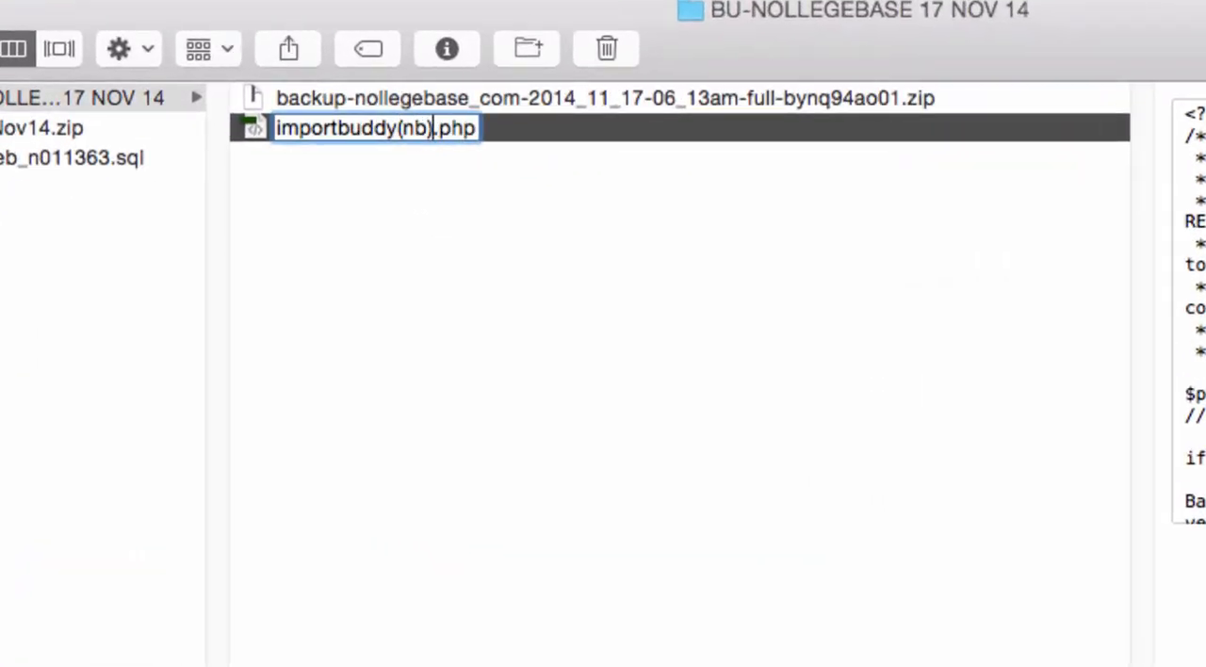
pyautogui.press('Return')
pyautogui.click(545, 208)
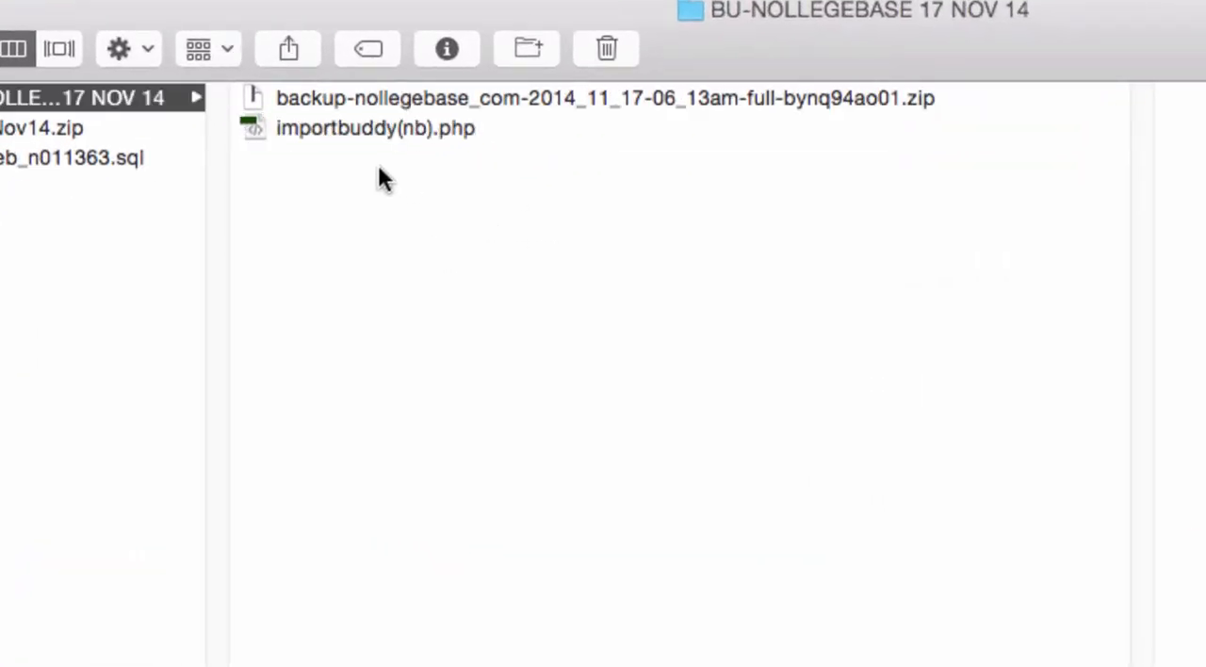
pyautogui.click(364, 132)
pyautogui.click(381, 101)
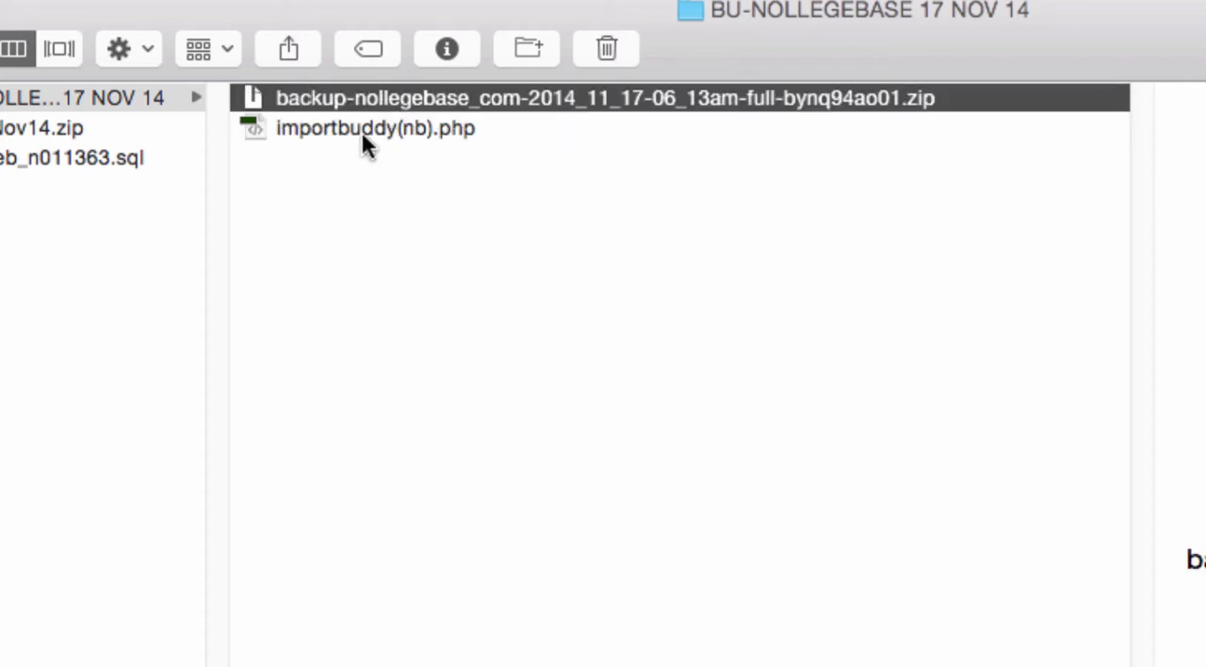
pyautogui.click(354, 132)
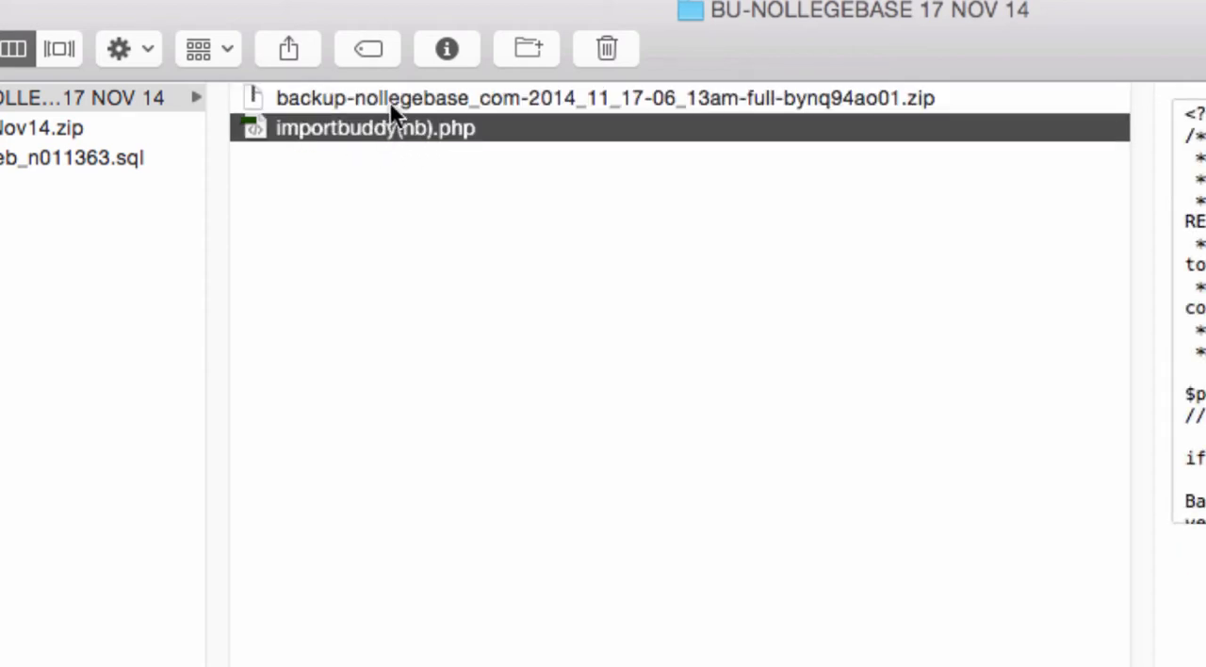
pyautogui.click(379, 100)
pyautogui.click(375, 124)
pyautogui.click(415, 97)
pyautogui.click(376, 128)
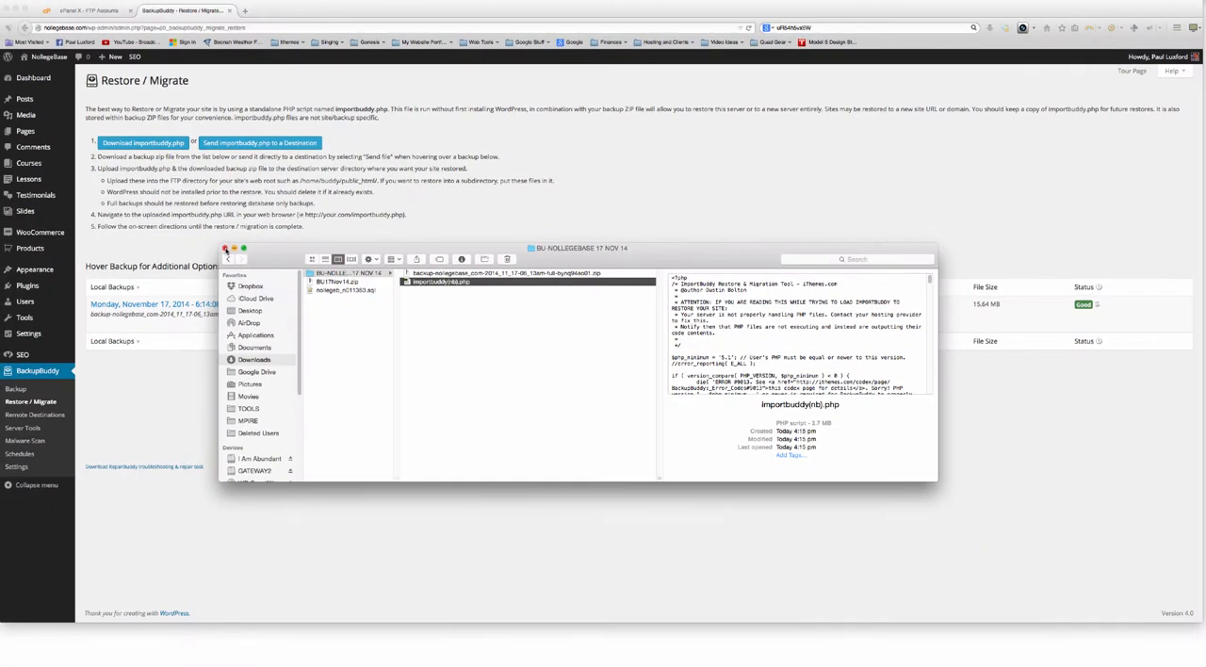
# Close the Finder window and open BackupBuddy's Schedules page in WordPress
pyautogui.click(228, 250)
pyautogui.click(273, 396)
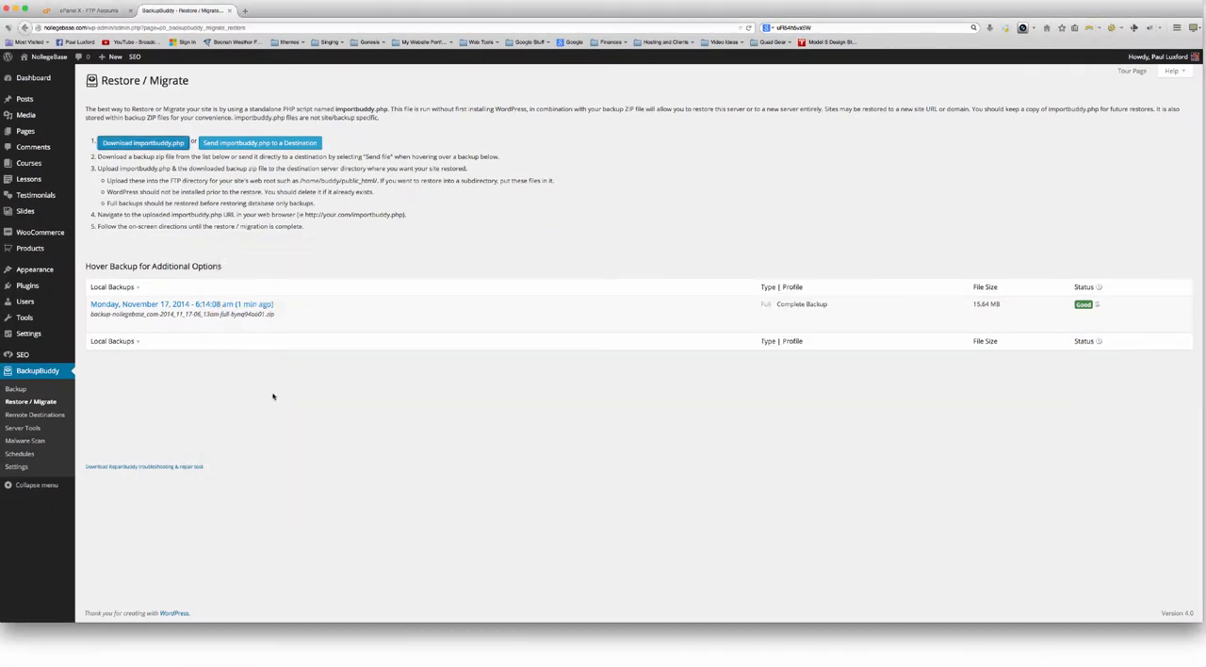
pyautogui.click(28, 455)
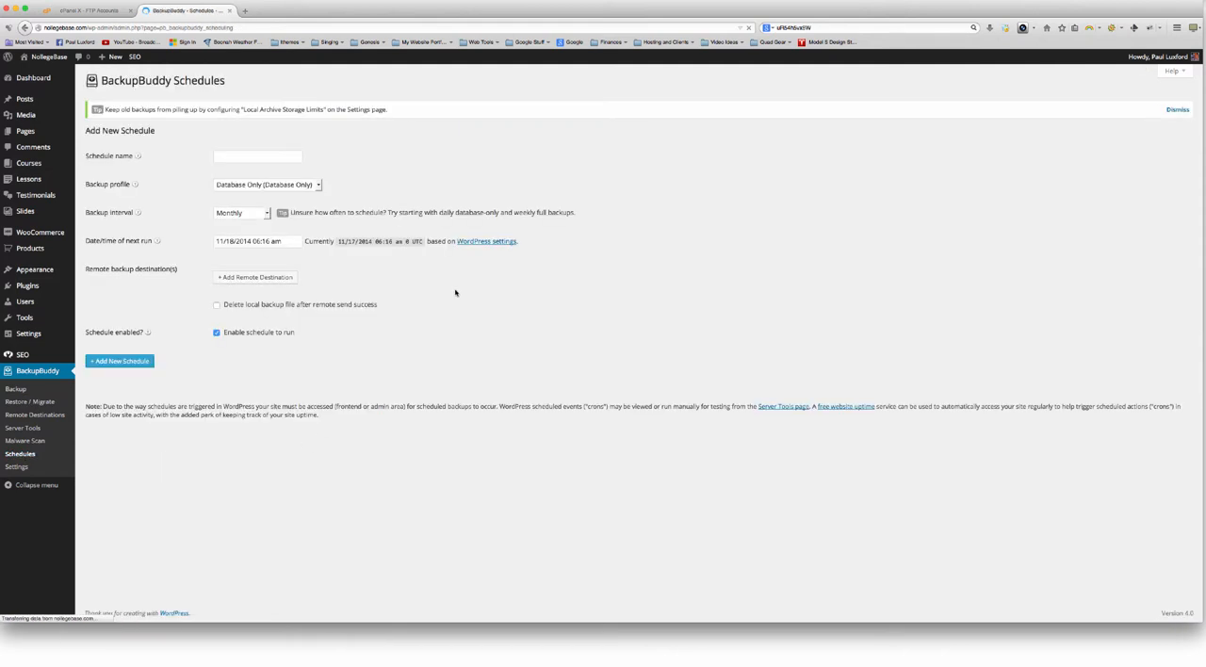
# Name the new schedule Weekly Full BU, with the Complete Backup (Full) profile and a Weekly backup interval
pyautogui.click(257, 157)
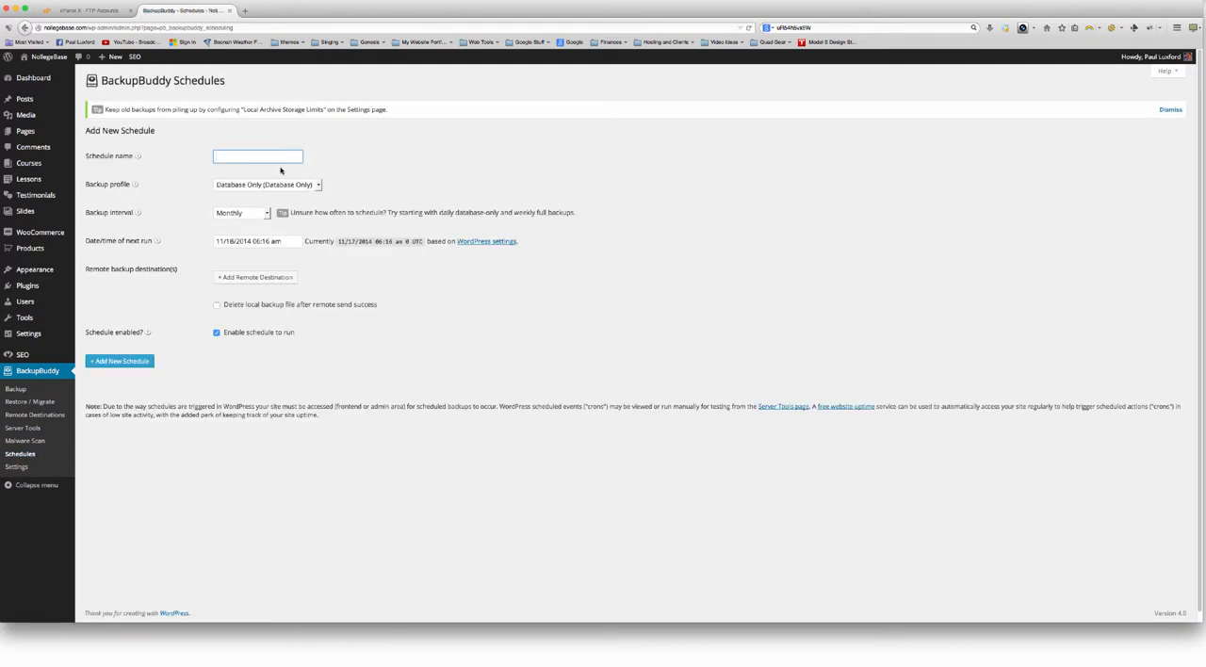
pyautogui.write('Weekly Full BU')
pyautogui.click(288, 188)
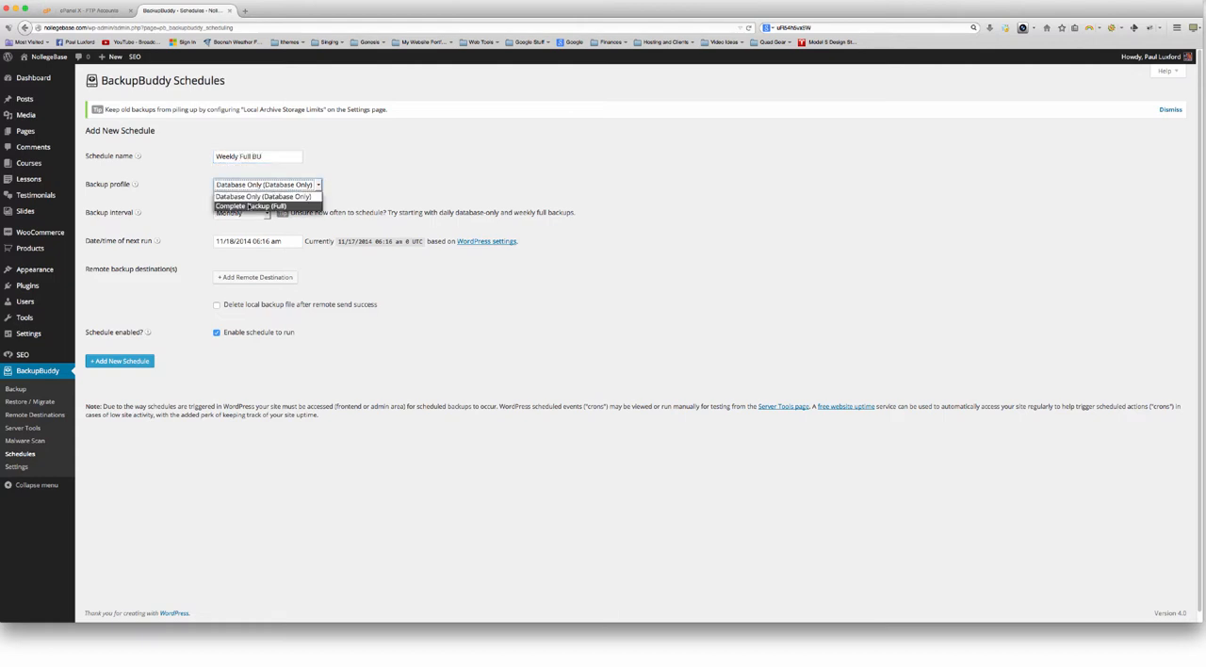
pyautogui.click(249, 209)
pyautogui.click(219, 215)
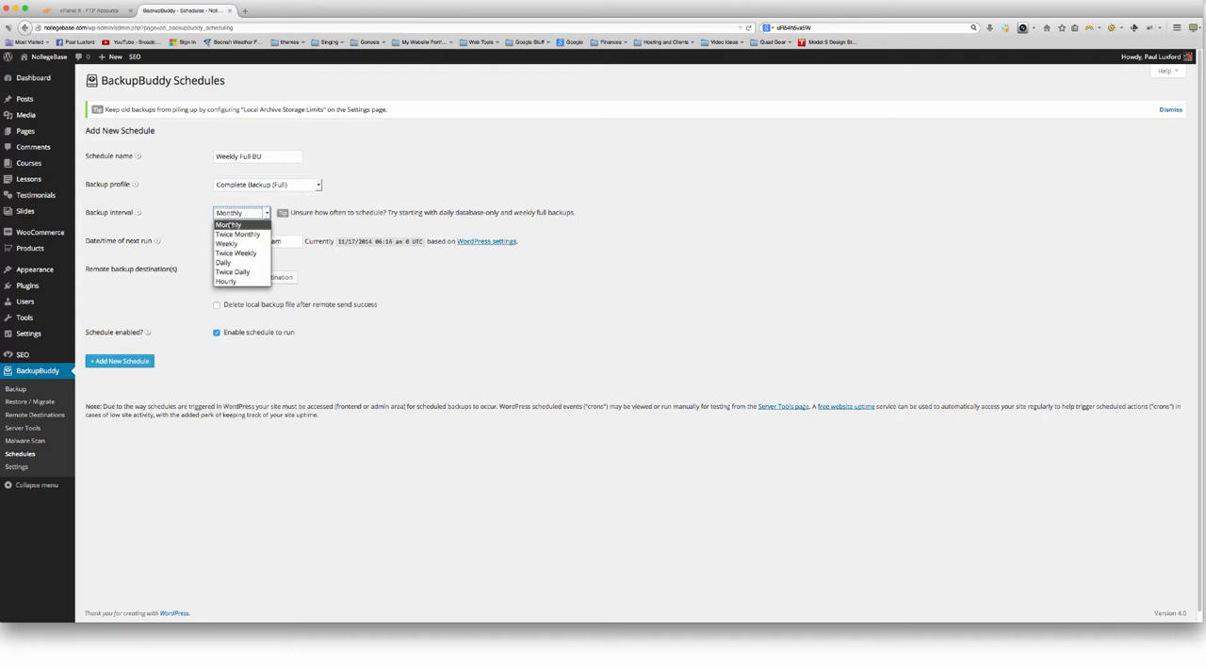
pyautogui.click(236, 248)
# Set the schedule's next run time to 11:59 pm on 11/18/2014 and add the new schedule
pyautogui.click(241, 241)
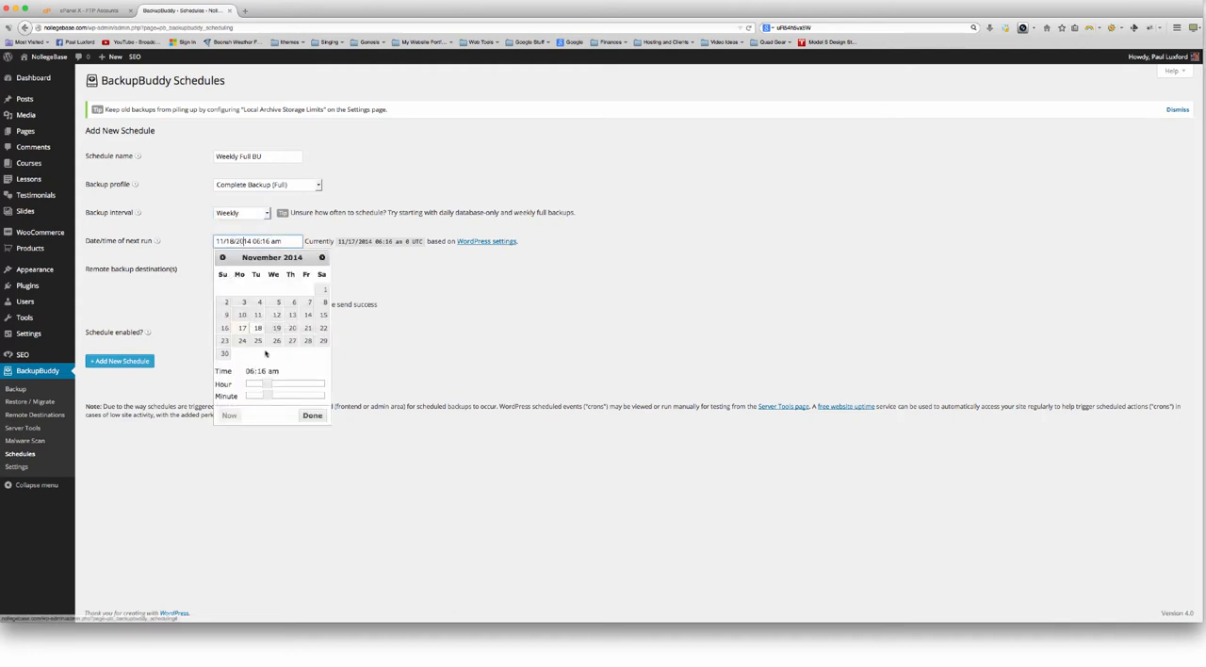
pyautogui.moveTo(268, 383); pyautogui.dragTo(330, 396)
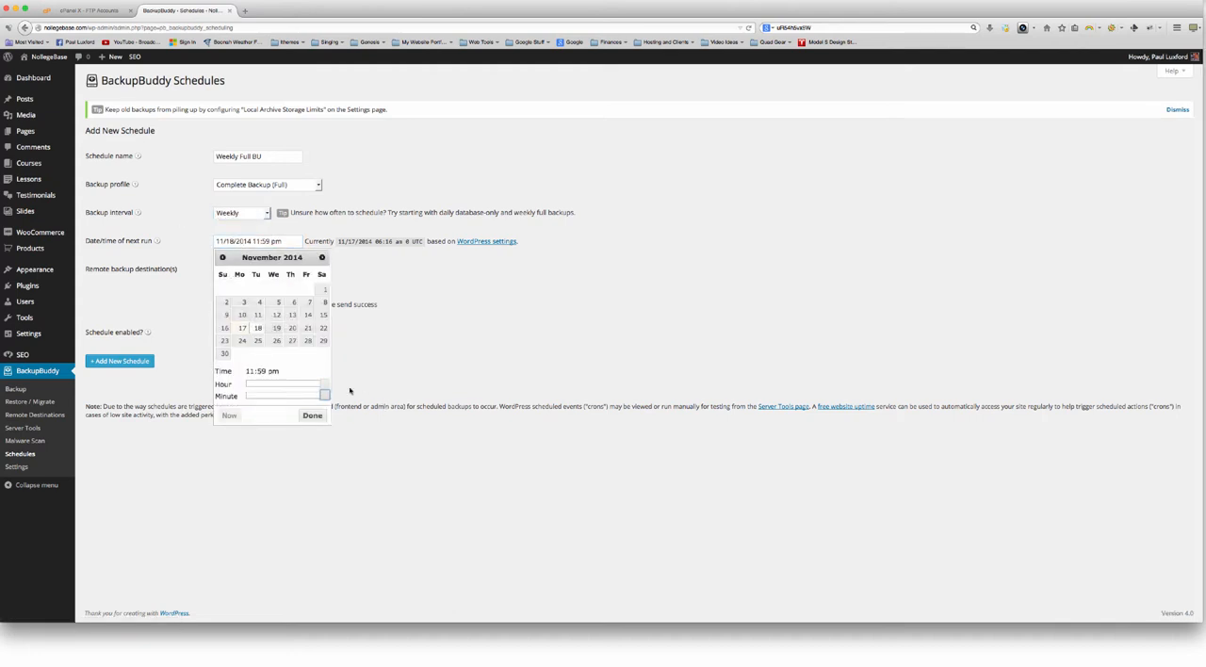
pyautogui.click(312, 416)
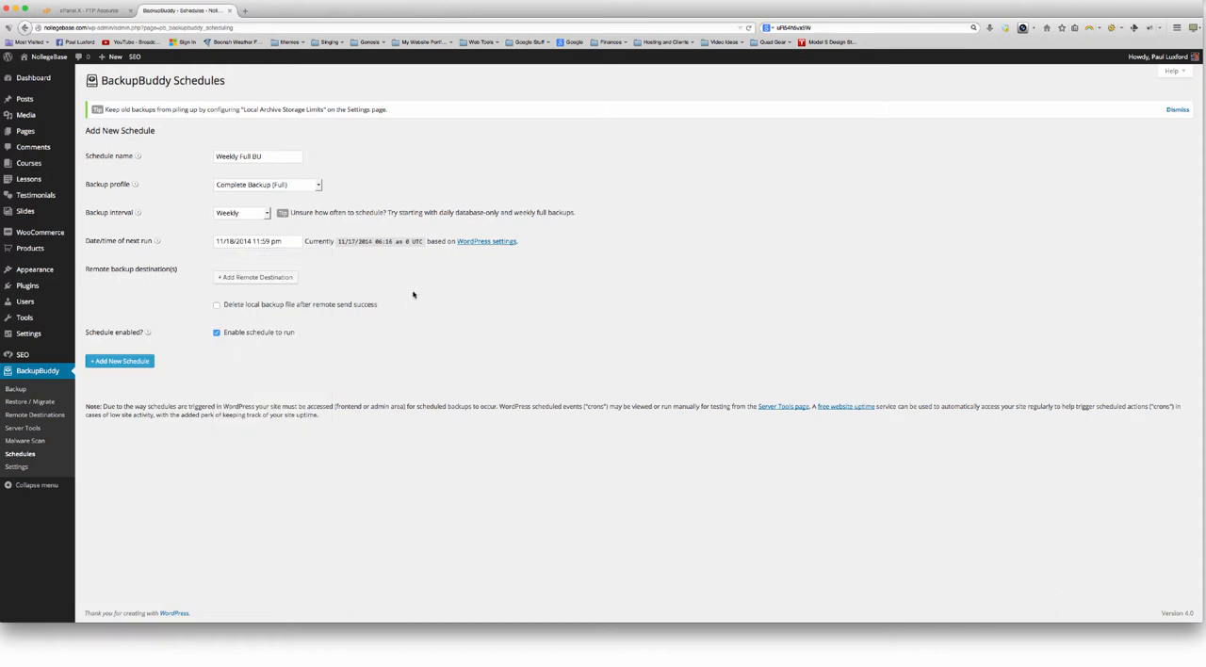
pyautogui.click(132, 361)
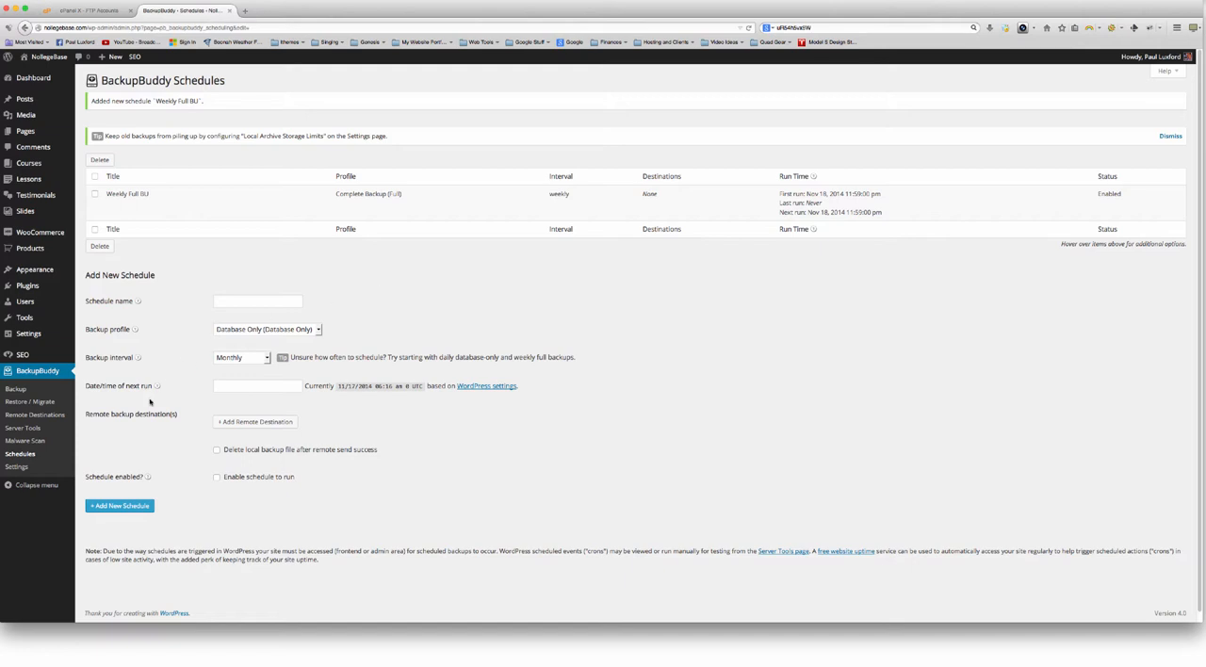
# Review the restore instructions and local backups on BackupBuddy's Restore / Migrate page, and open the Remote Destinations page
pyautogui.click(29, 401)
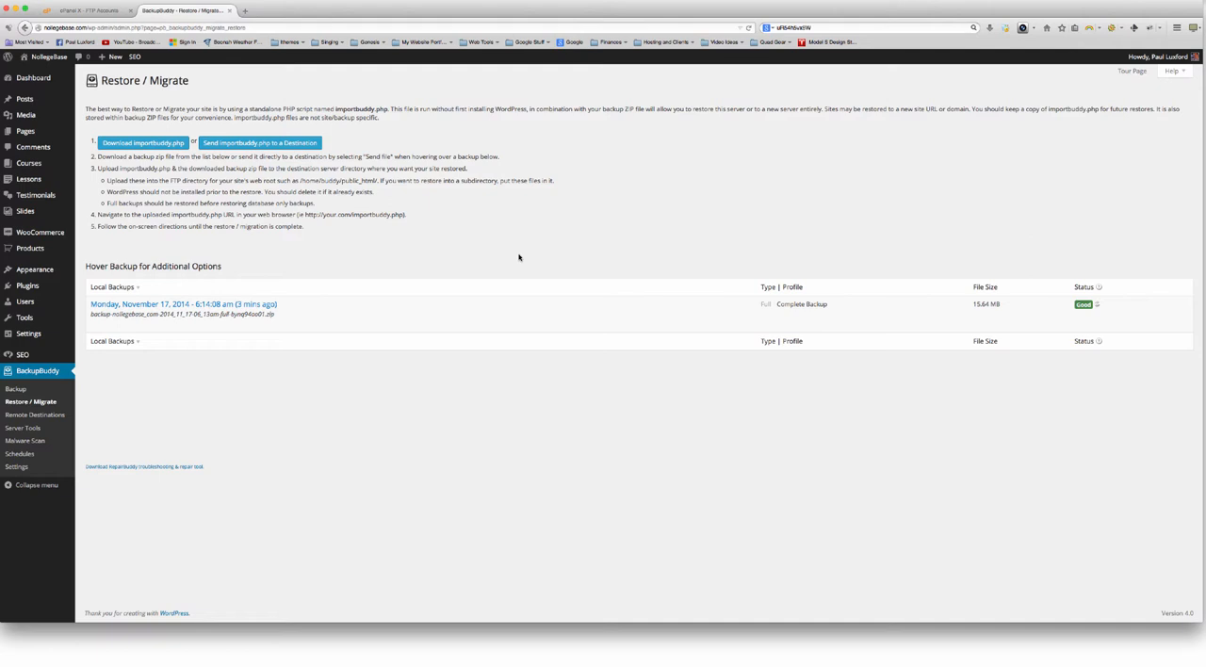
pyautogui.moveTo(113, 319)
pyautogui.click(34, 415)
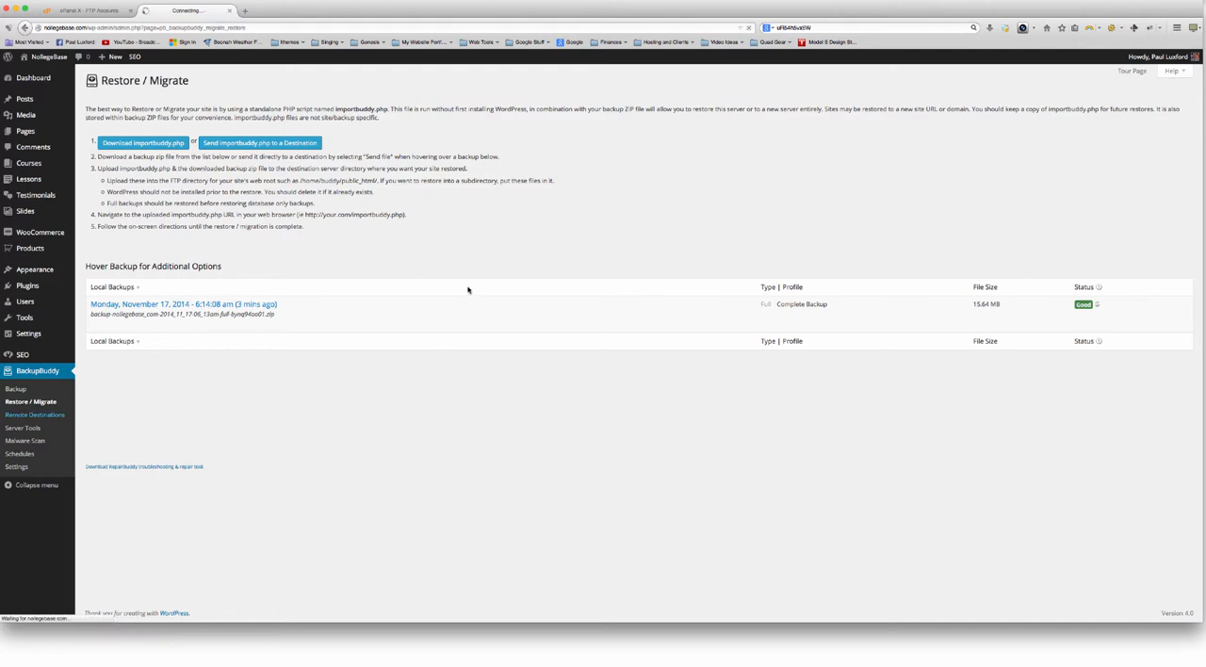